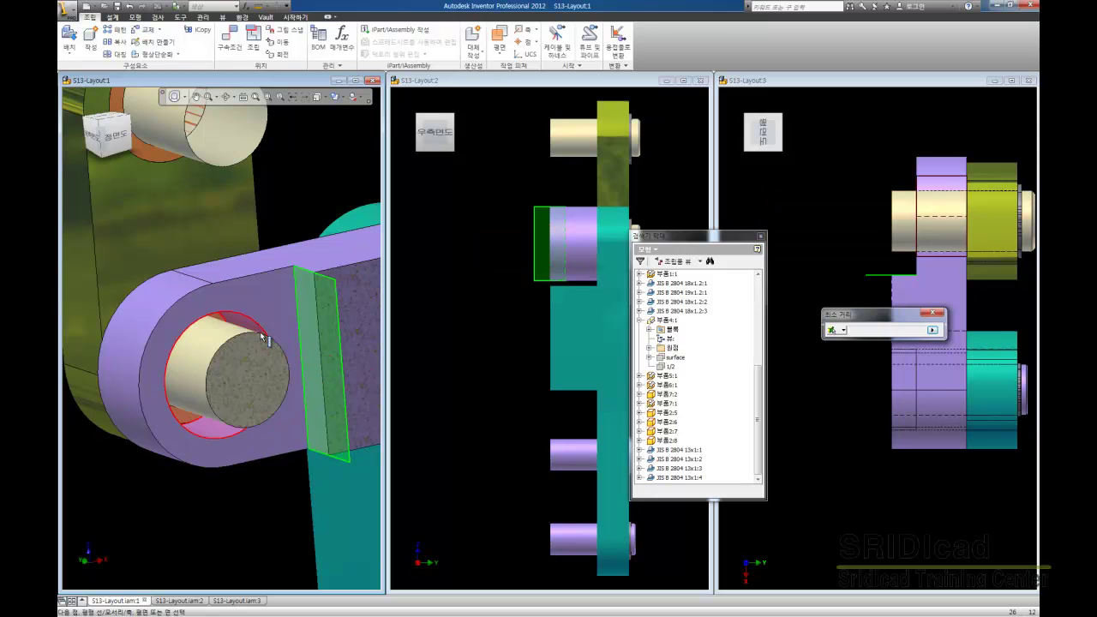
Step: Measure between the shaft cylinder, the plate face and the split face, orbiting the first view
click(261, 336)
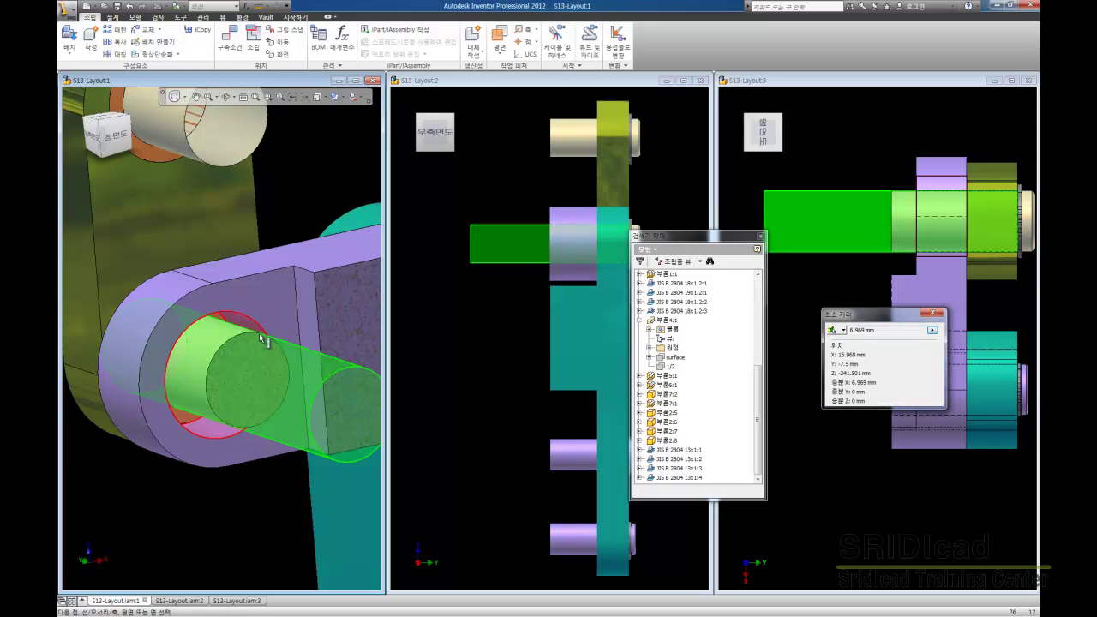
click(304, 293)
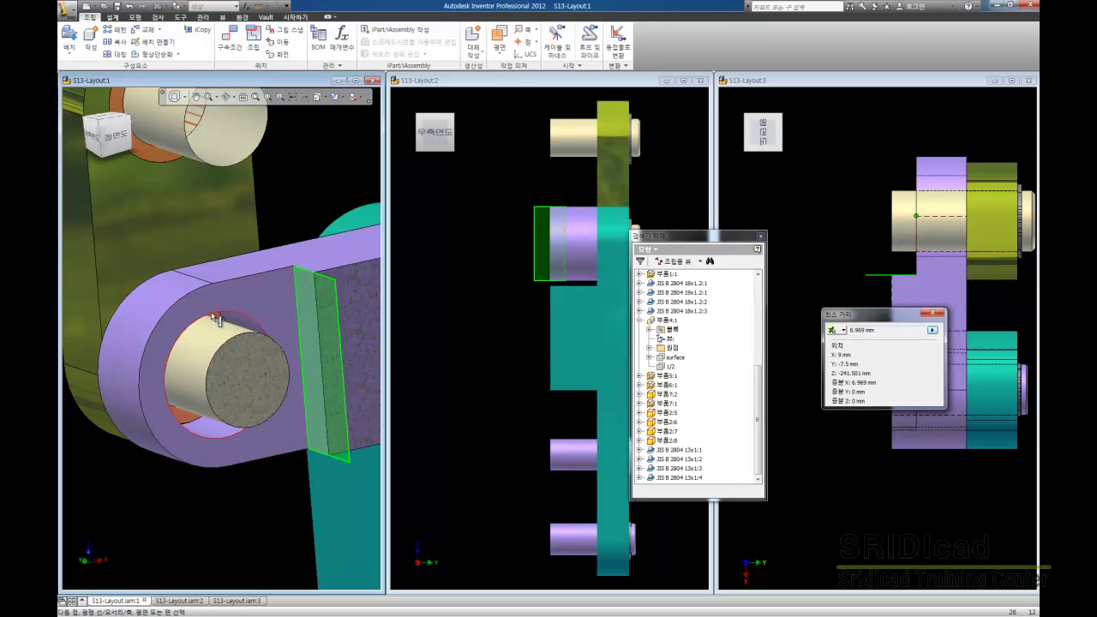
click(214, 319)
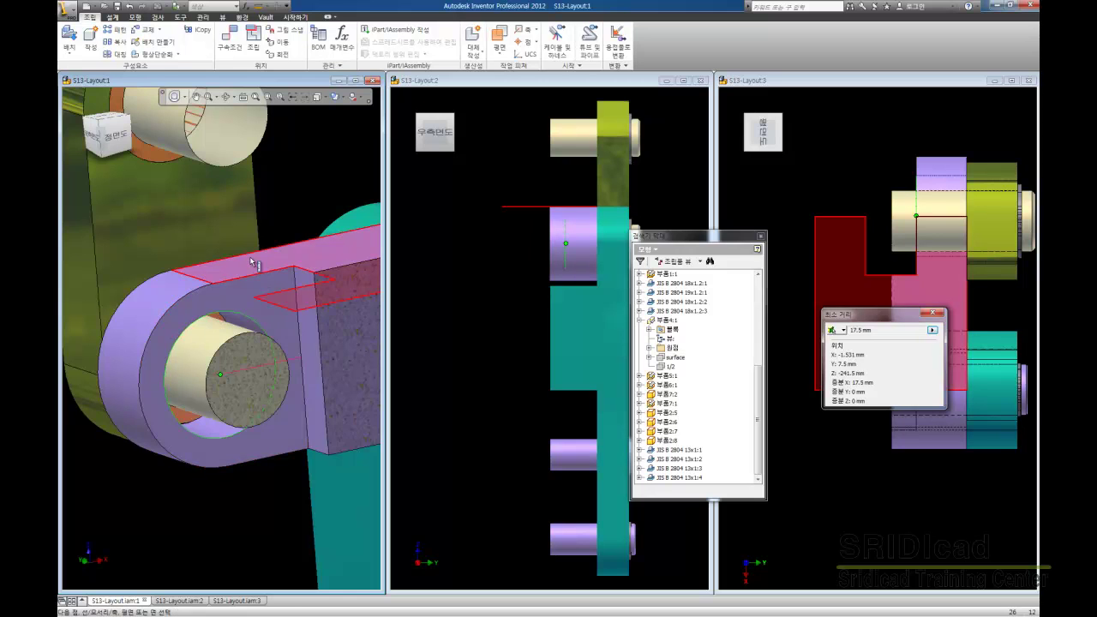
scroll(257, 267, up, 4)
scroll(259, 267, down, 4)
click(261, 283)
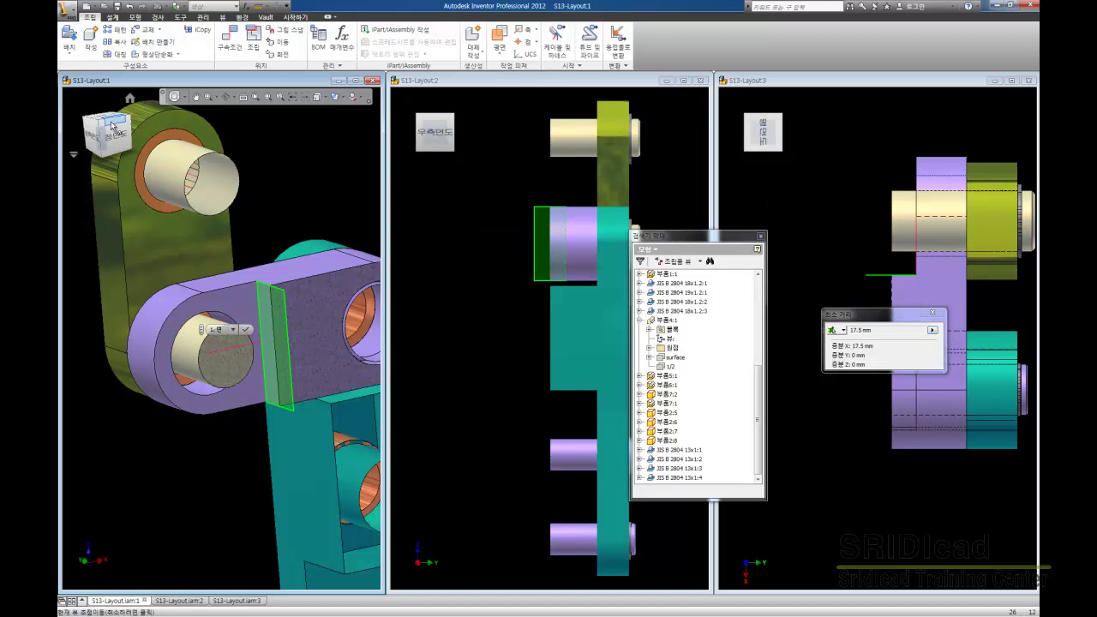
drag(104, 128, 86, 113)
click(125, 150)
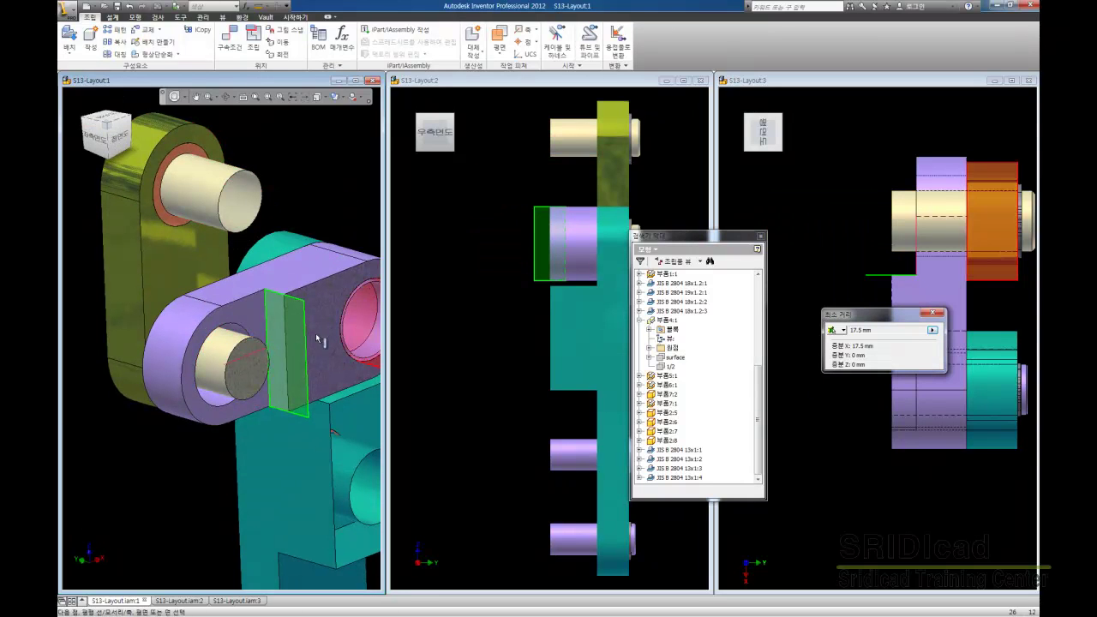
Step: Pick the pin axis via Select Other, read 15.969 mm, then end measuring
right_click(246, 349)
click(260, 352)
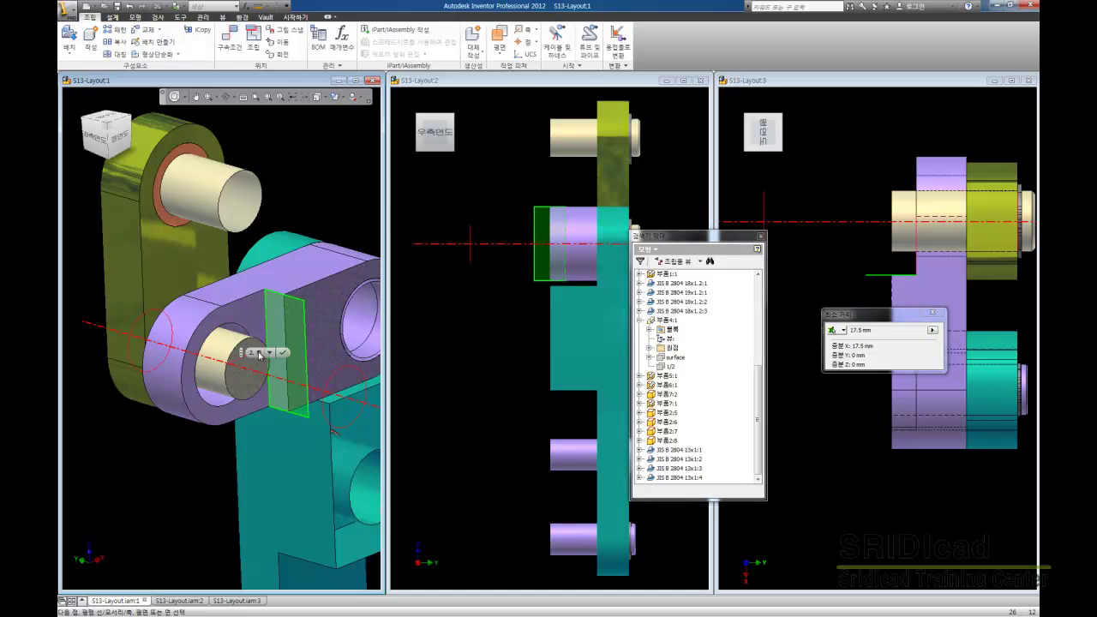
click(278, 354)
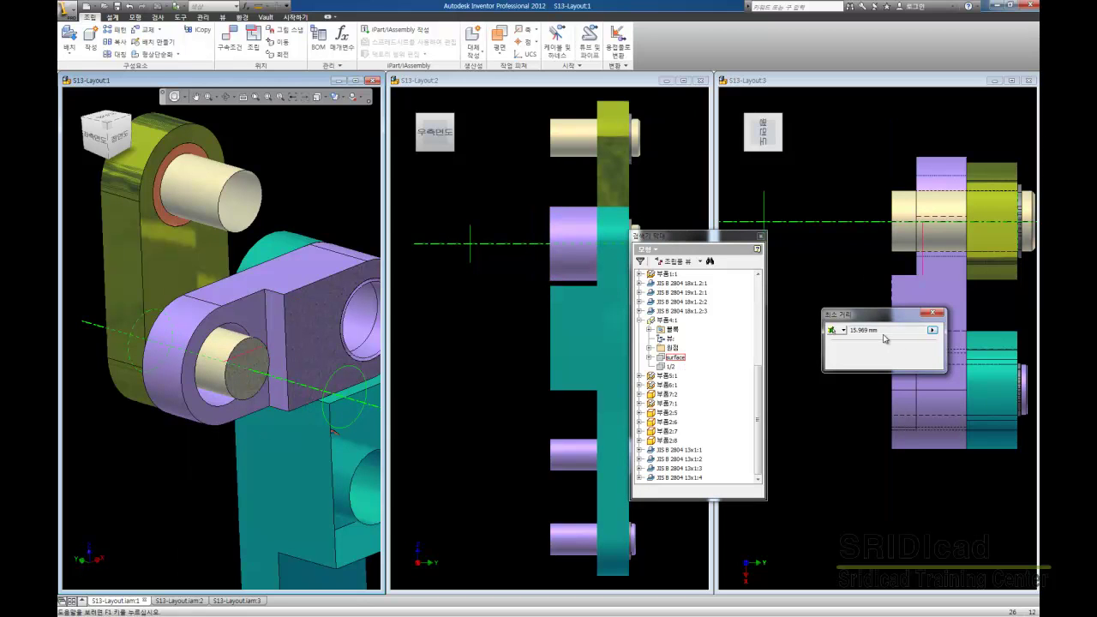
right_click(854, 331)
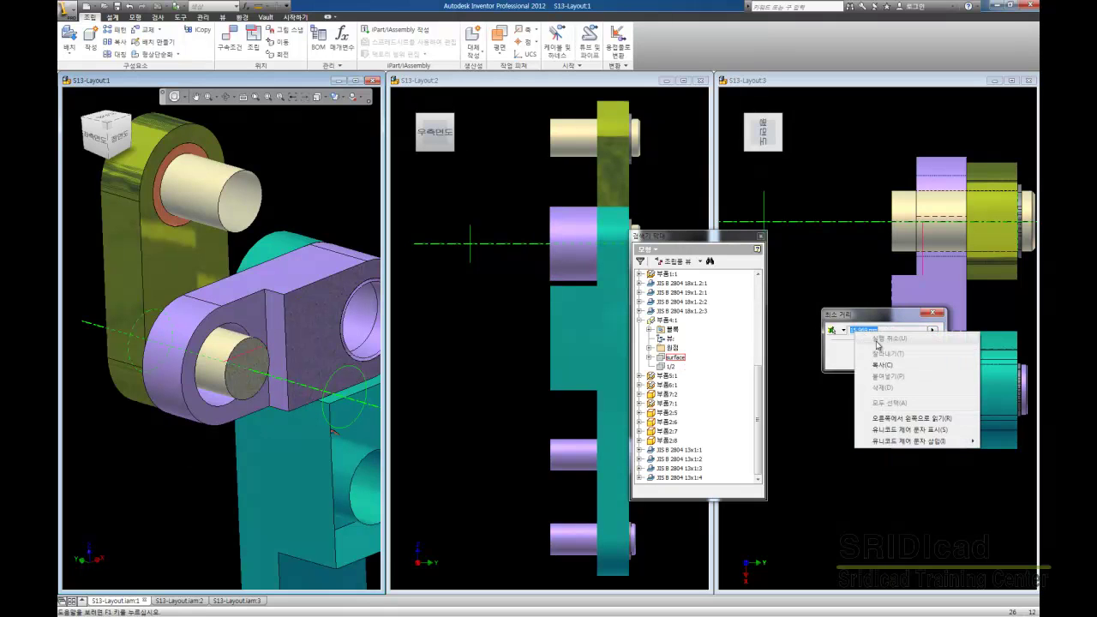
click(882, 354)
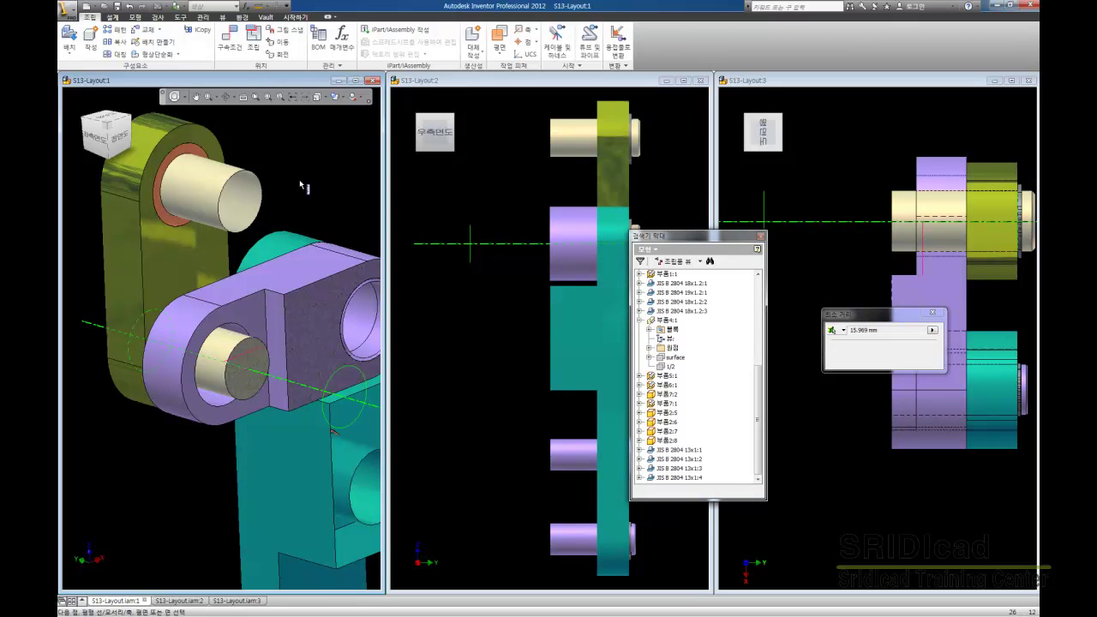
right_click(299, 179)
click(317, 192)
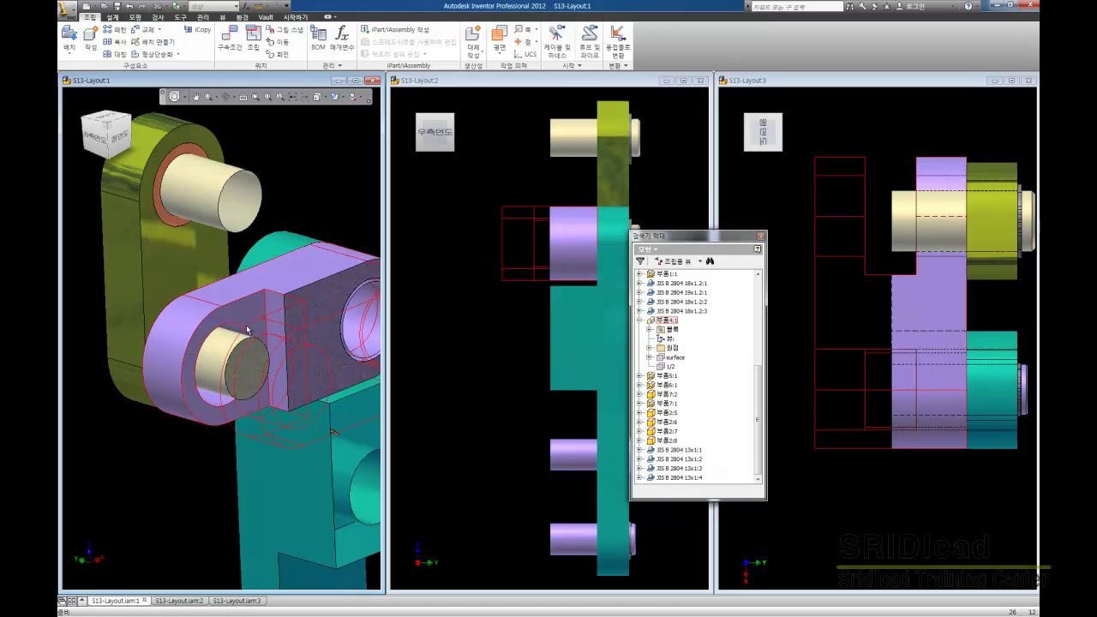
Step: Edit part 부품4:1 in place and start editing its sketch
double_click(287, 330)
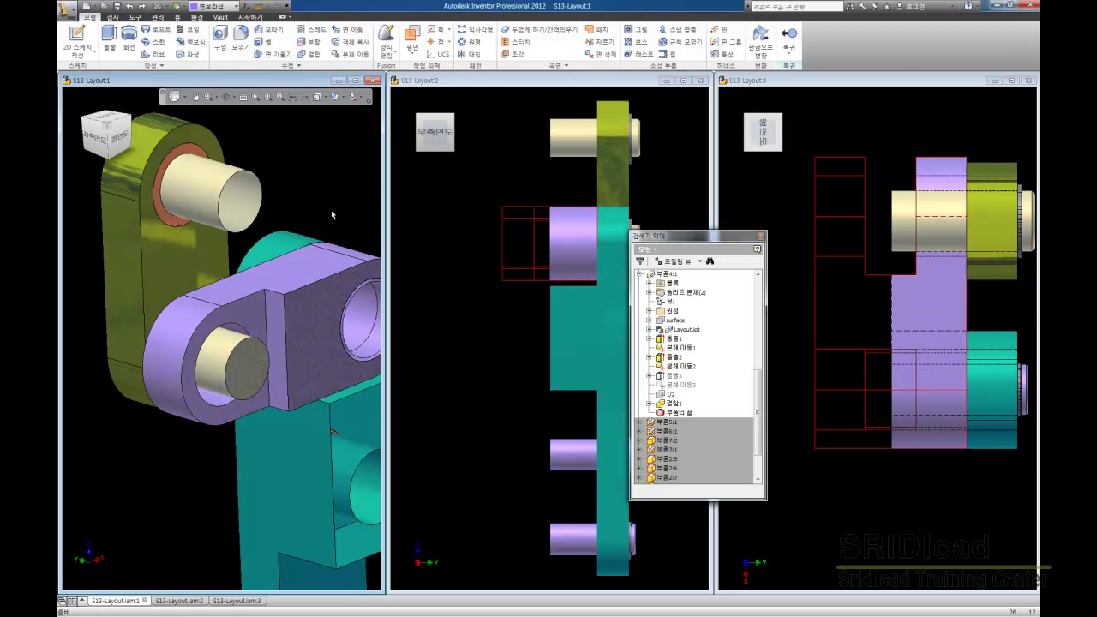
scroll(326, 210, up, 3)
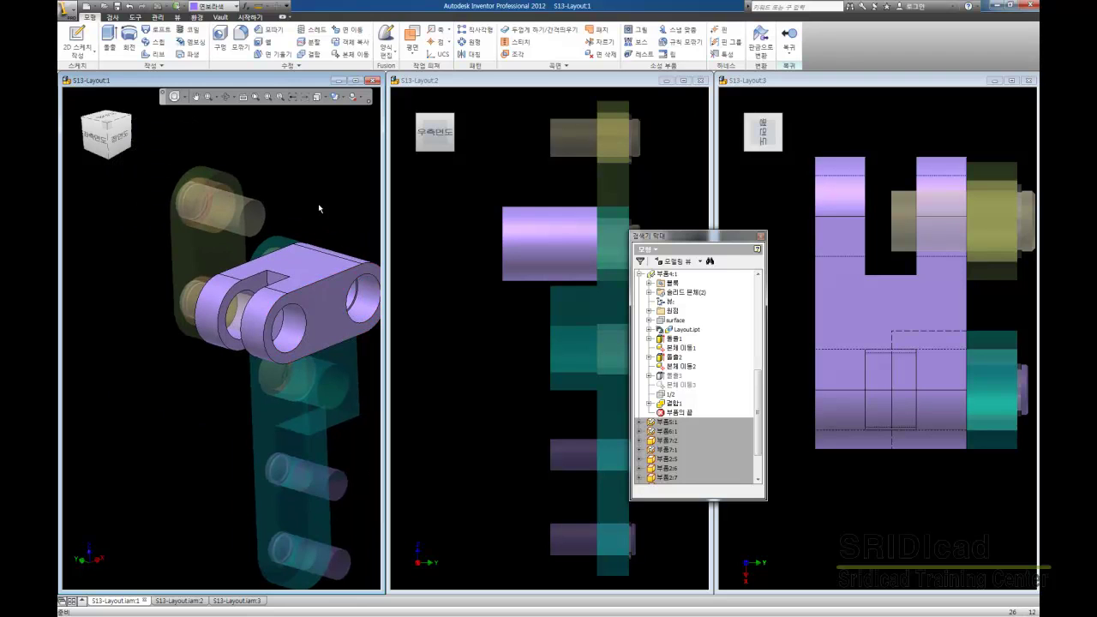
click(311, 327)
key(s)
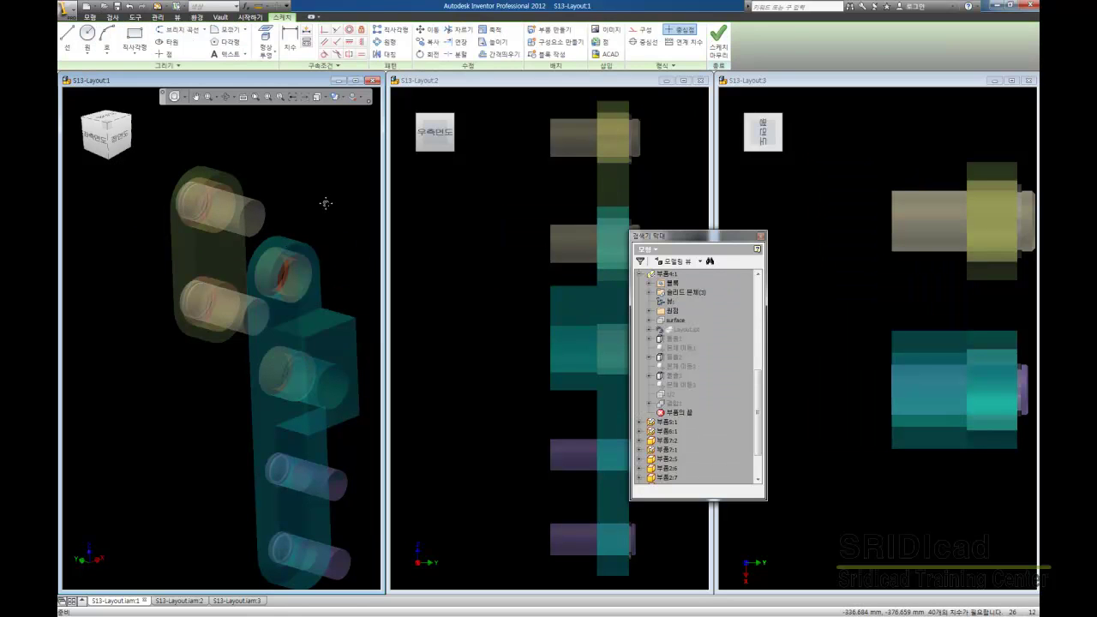
Step: View the sketch from the Front, try Line and Circle, then cancel without adding geometry
click(120, 137)
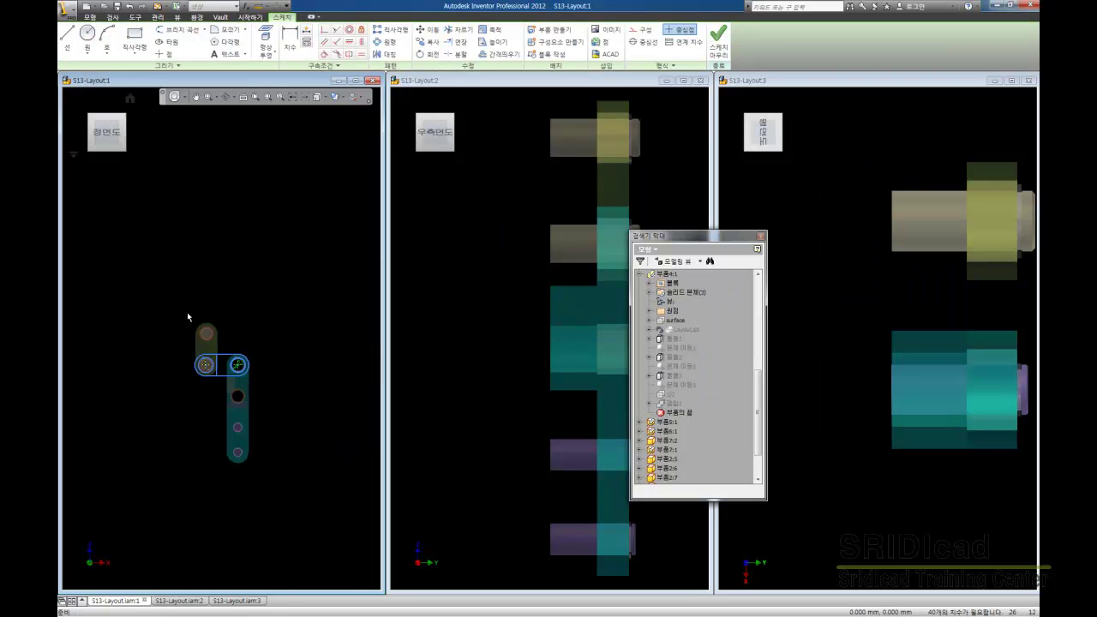
scroll(210, 371, up, 5)
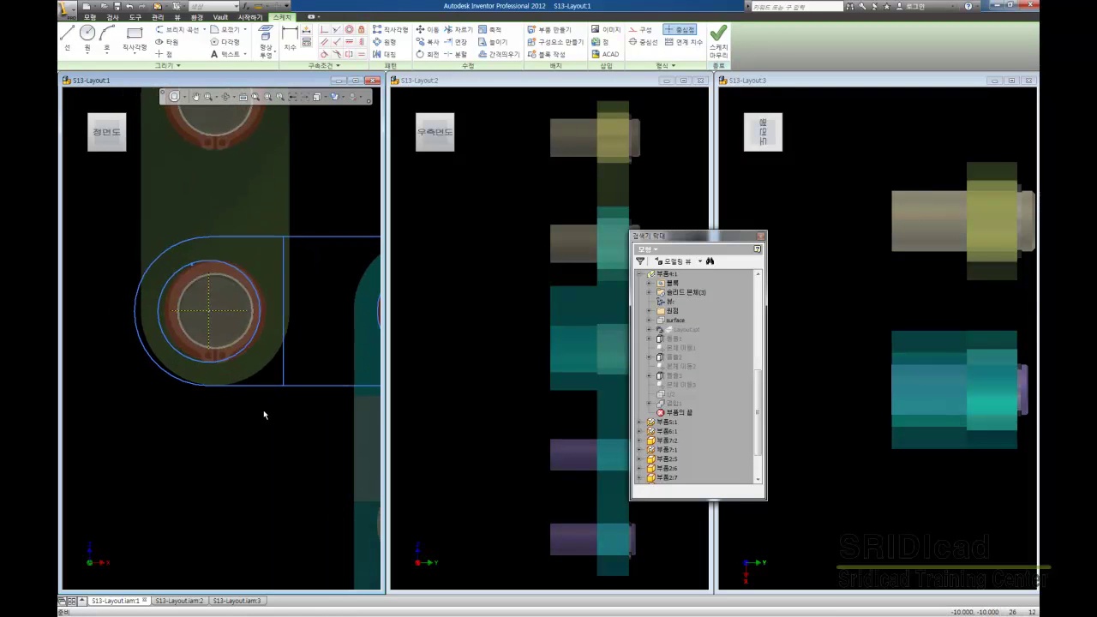
click(67, 36)
click(284, 218)
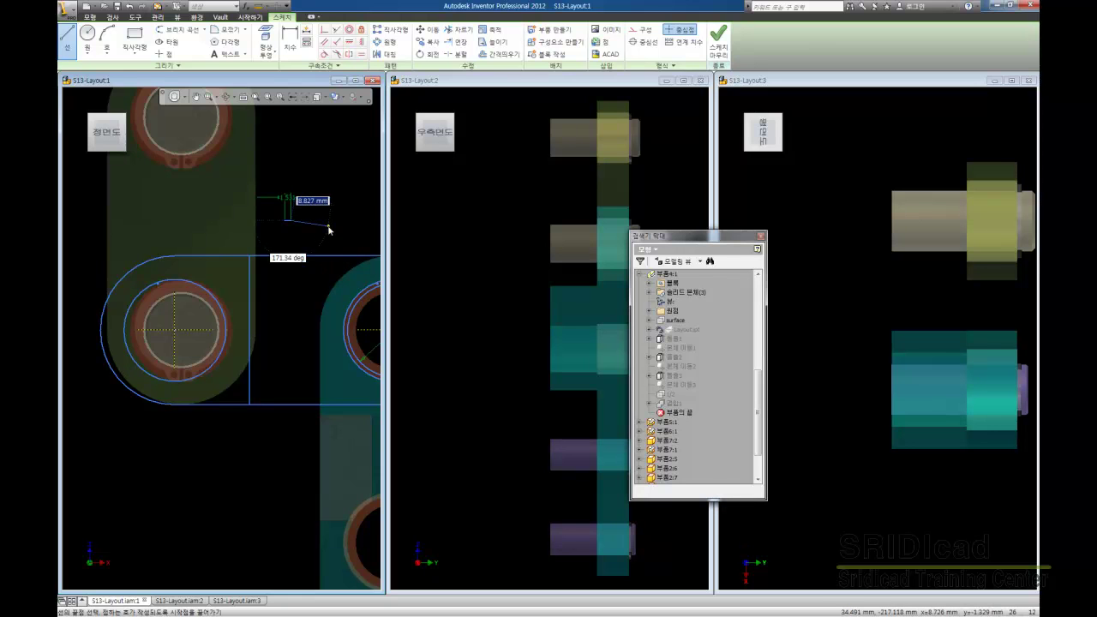
right_click(329, 229)
click(277, 237)
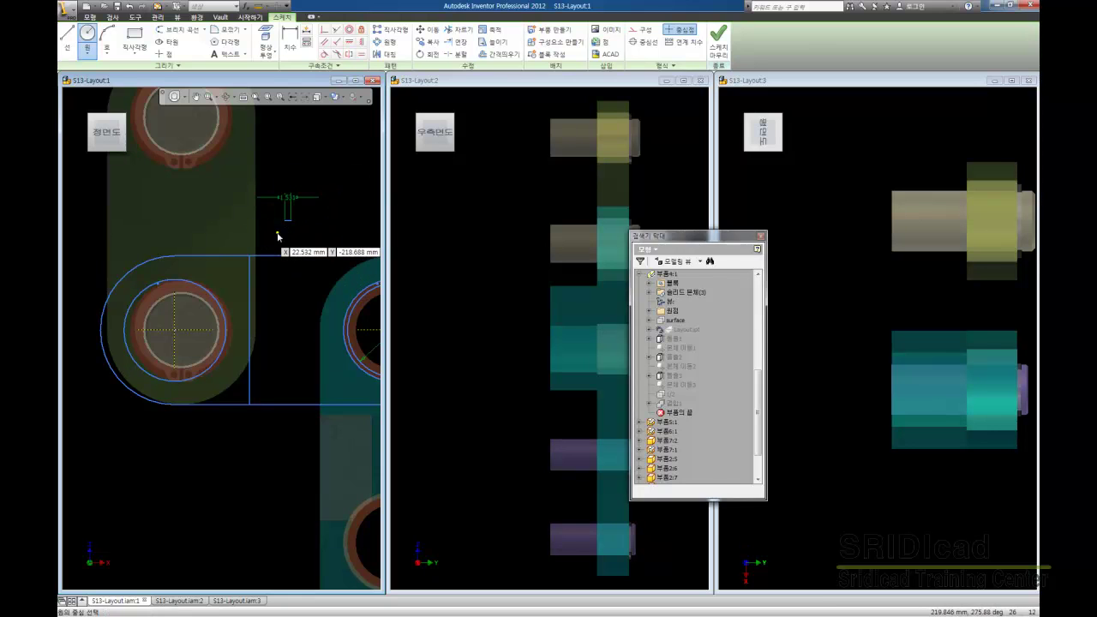
right_click(277, 237)
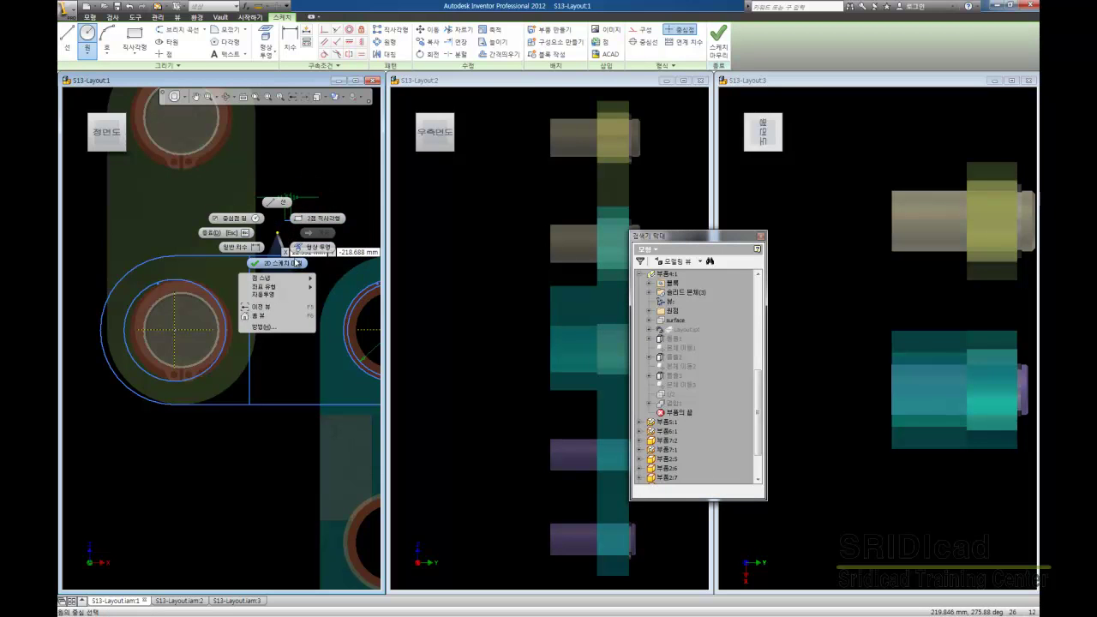
key(Escape)
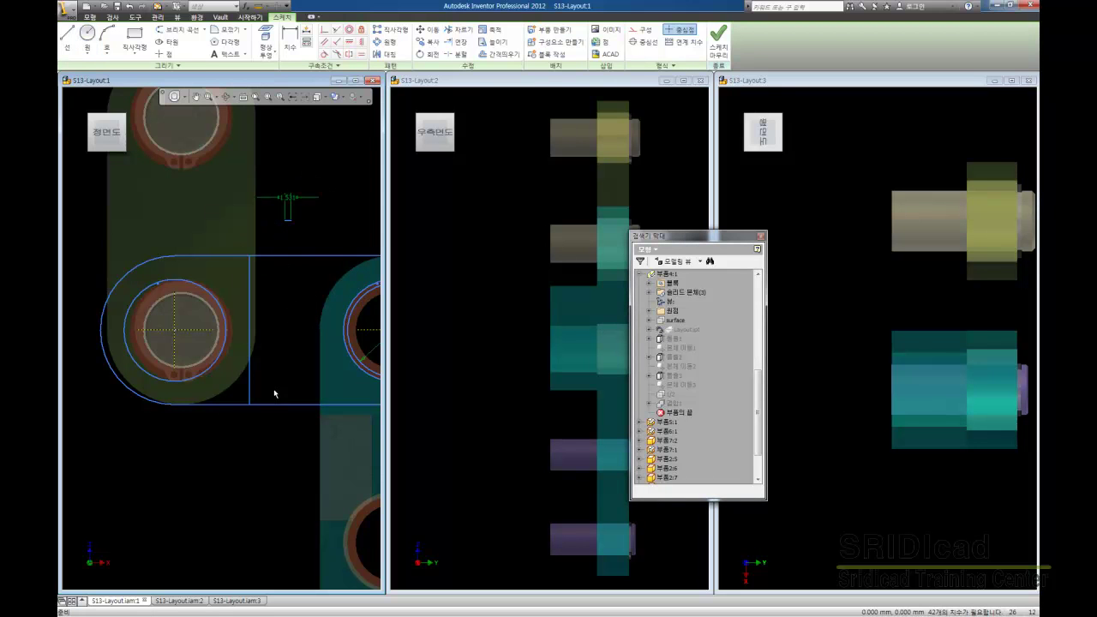
scroll(274, 394, down, 2)
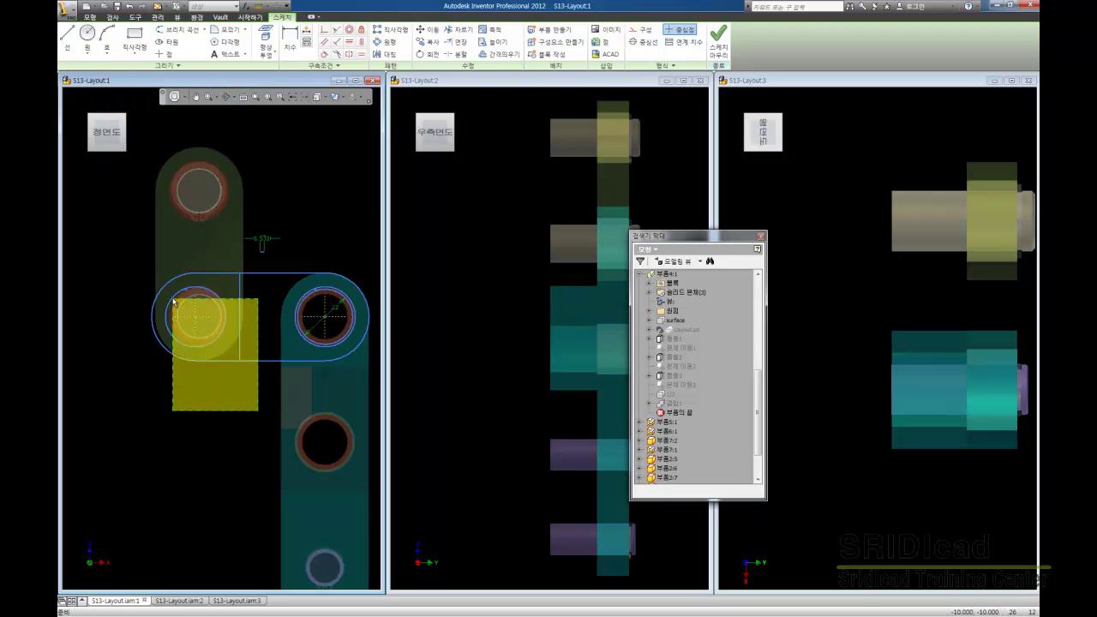
scroll(235, 304, up, 4)
scroll(279, 294, down, 2)
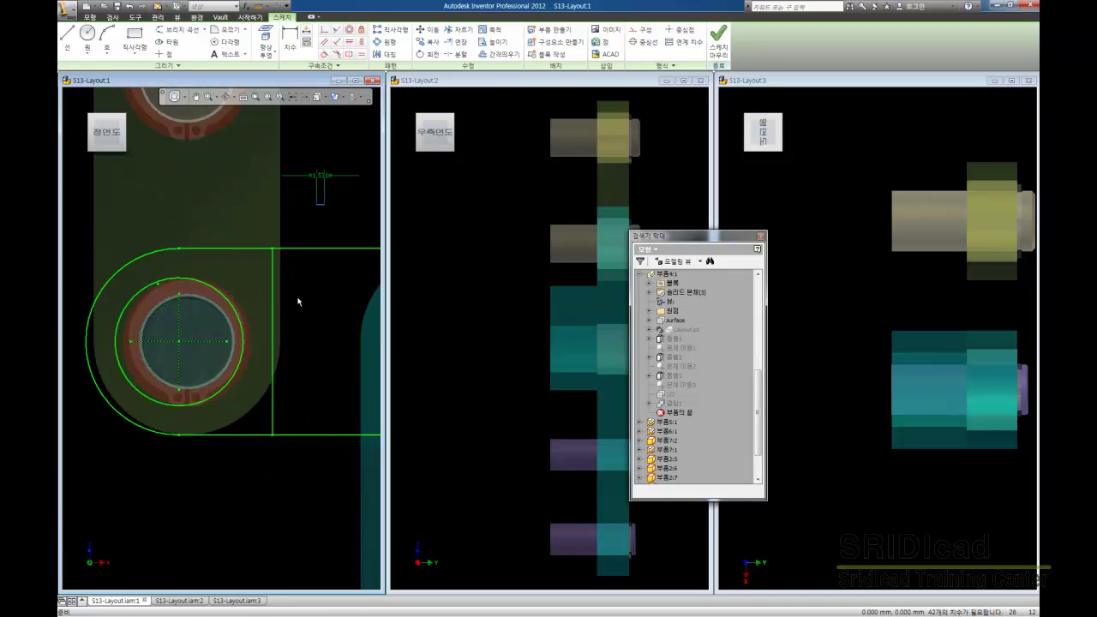
Step: Try stretching a single sketch line, then abandon the stretch
click(486, 43)
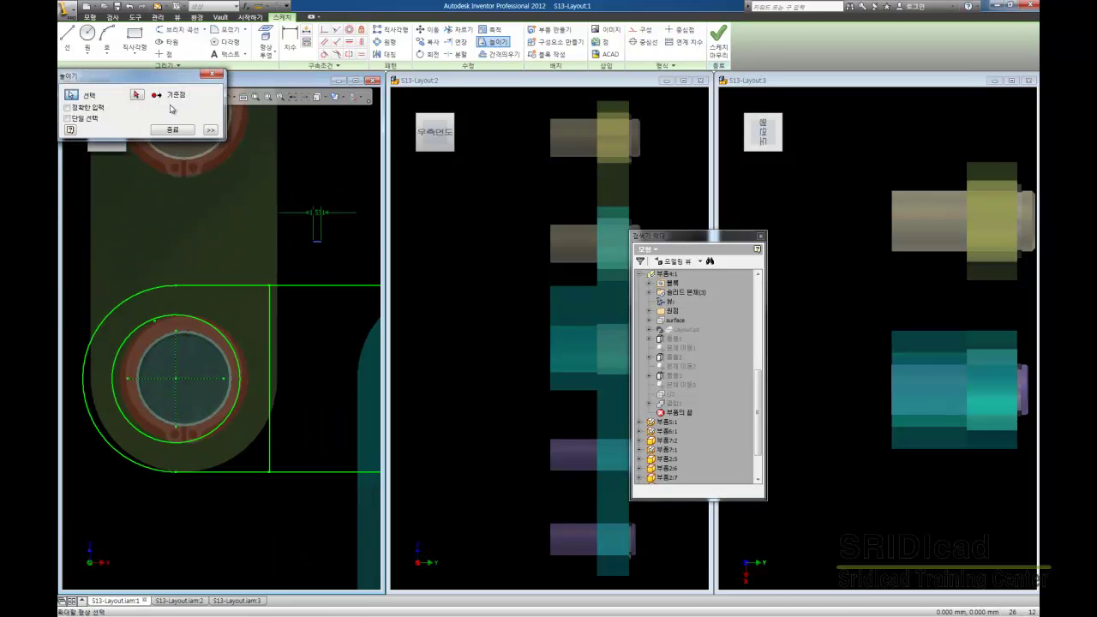
scroll(324, 230, up, 3)
click(287, 278)
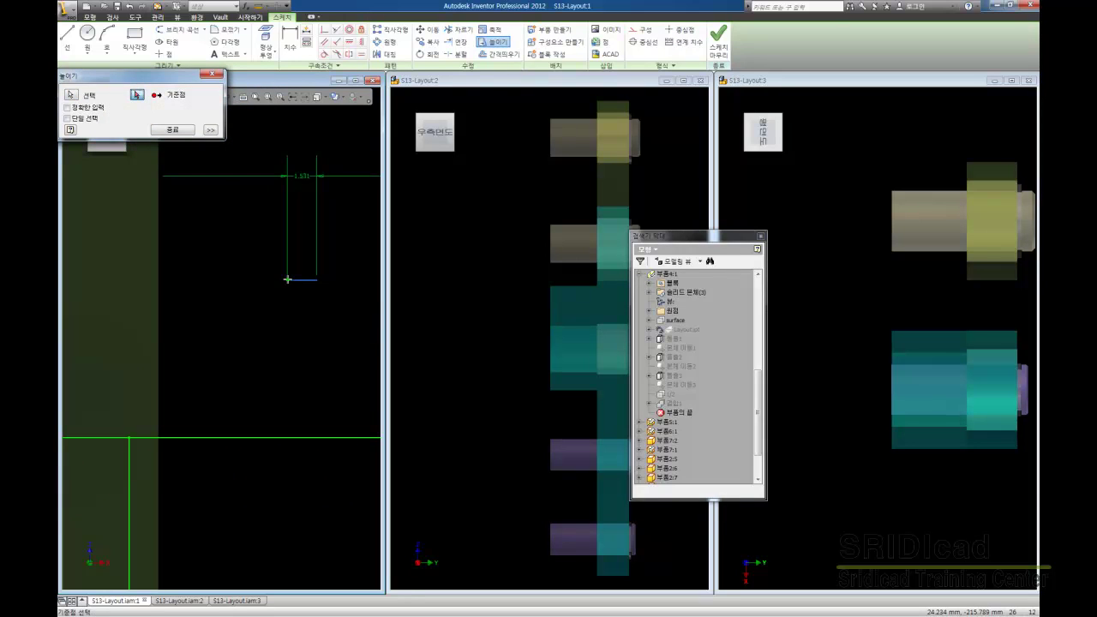
click(482, 332)
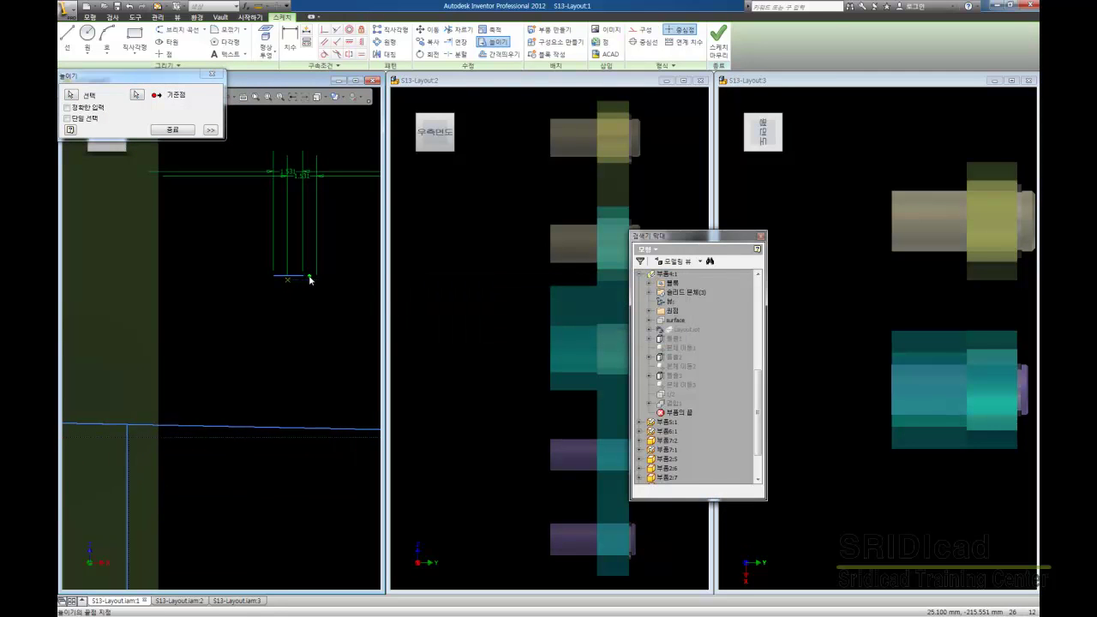
scroll(310, 280, down, 3)
key(Escape)
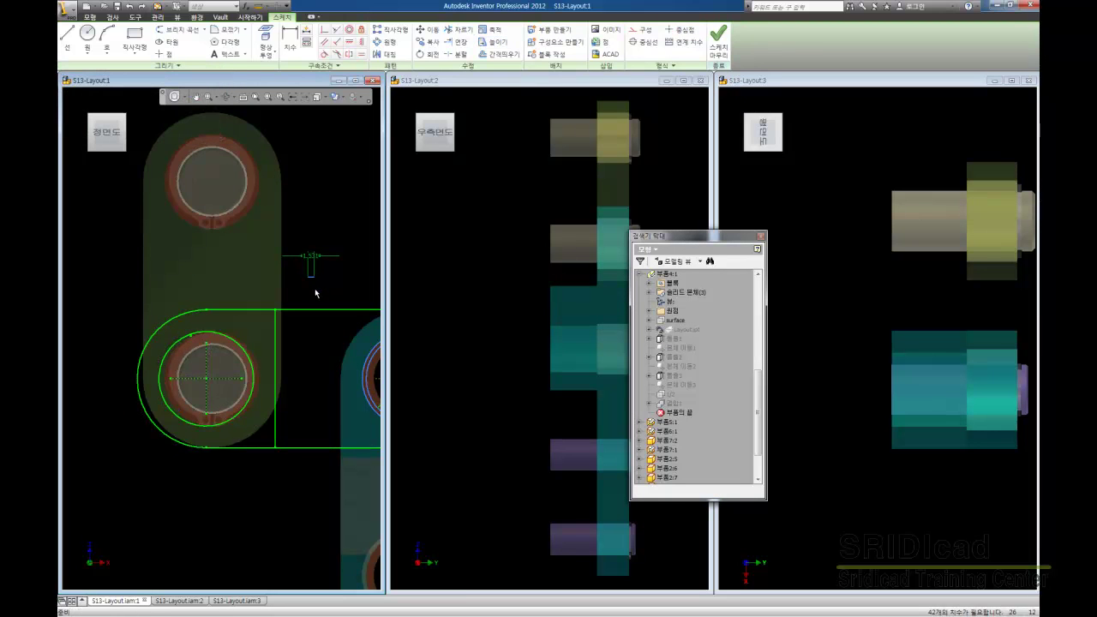
Step: Stretch the slot arc, circles and lines to lengthen the slot, removing blocking constraints
drag(283, 474, 137, 305)
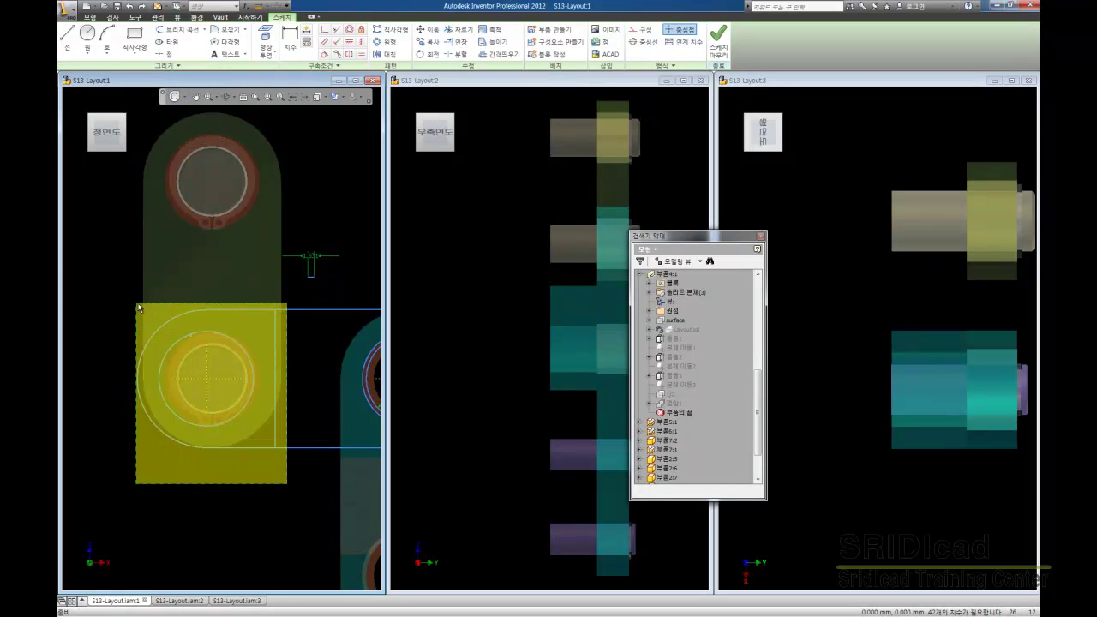
click(499, 43)
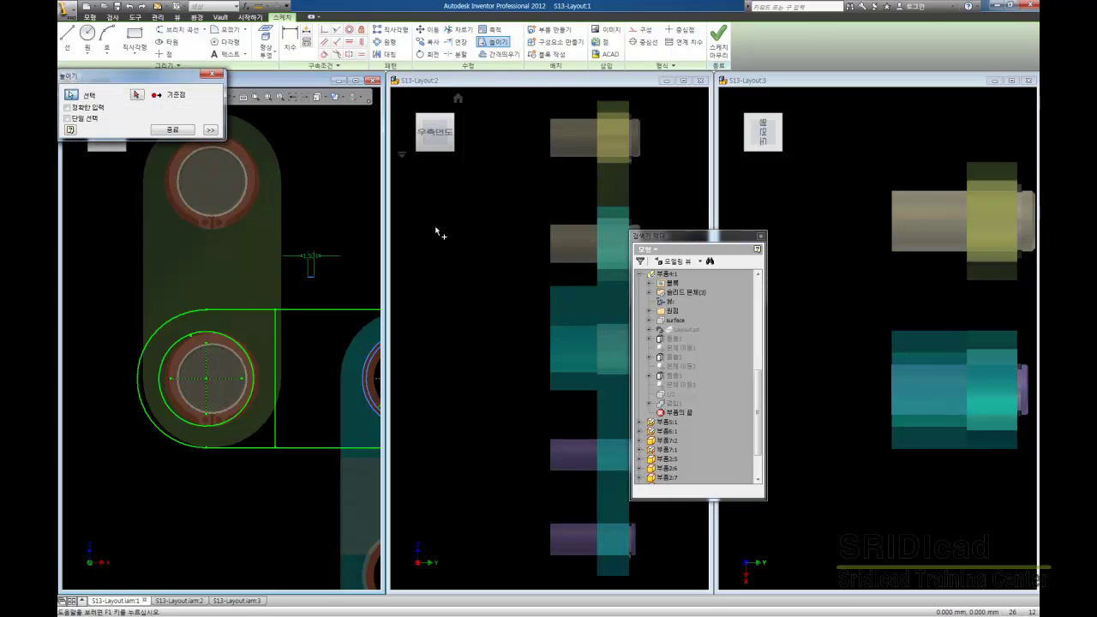
click(137, 95)
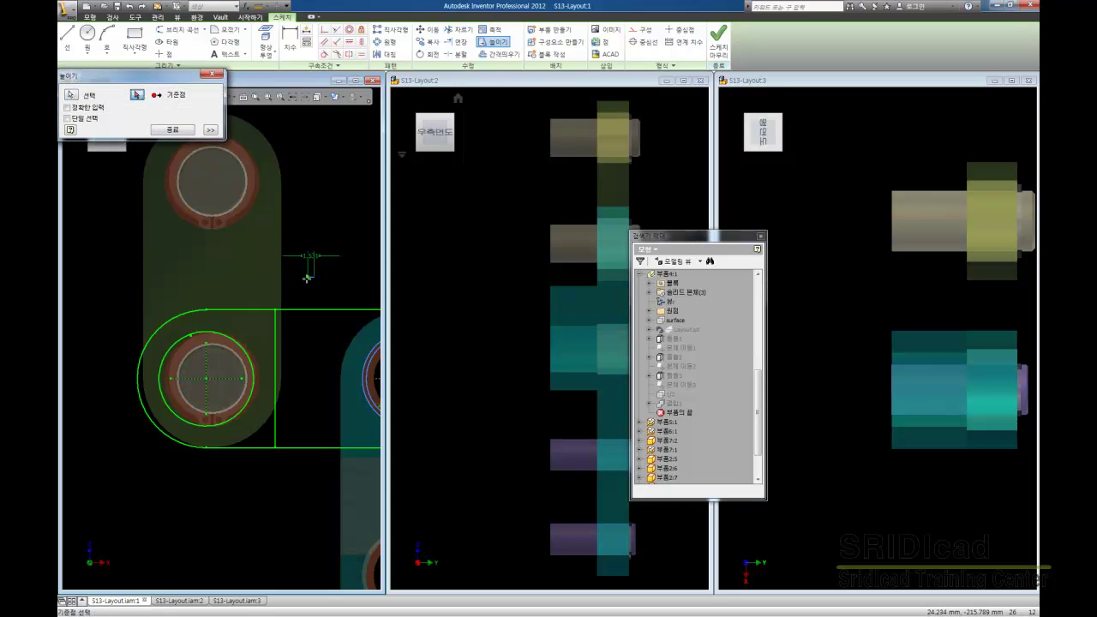
click(307, 277)
click(466, 332)
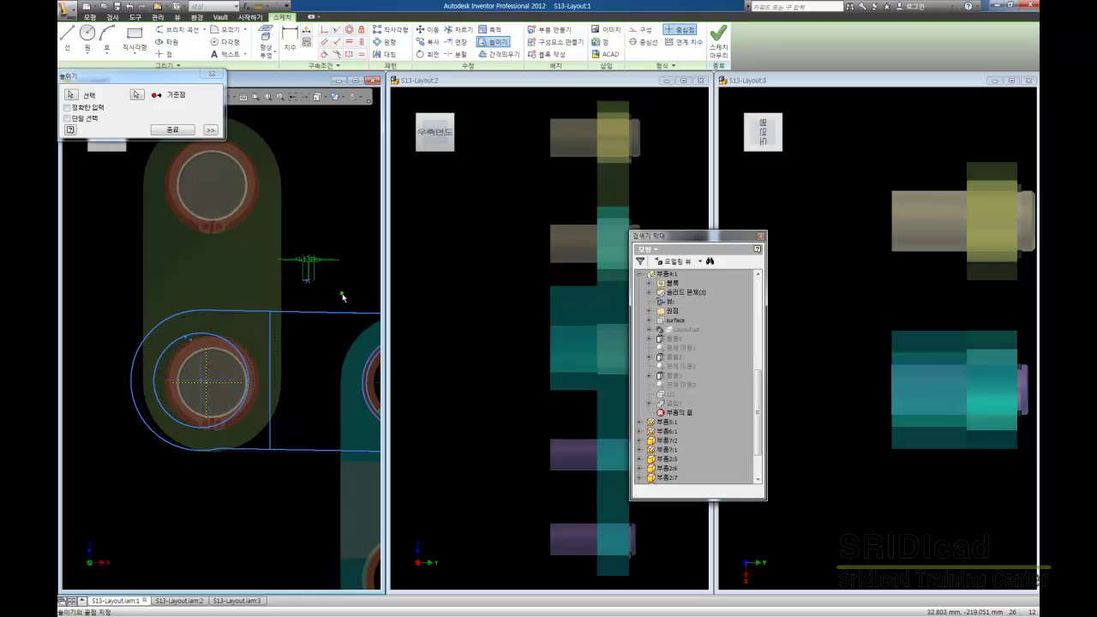
click(342, 295)
Step: Pan the sketch and window-select the slot outline and circles
middle_drag(304, 299, 286, 263)
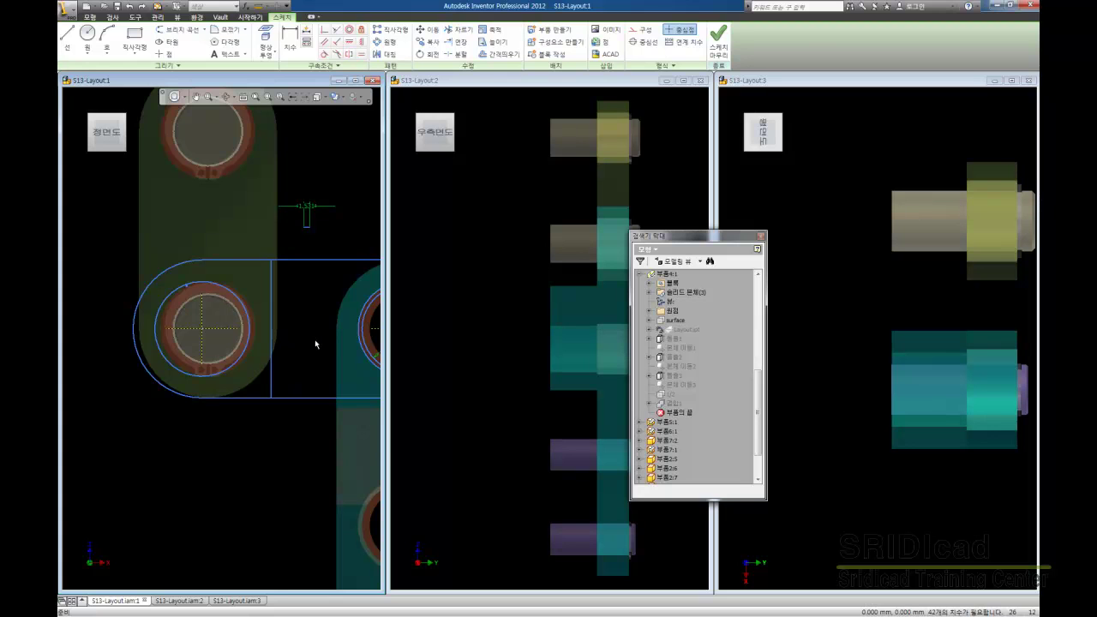
middle_drag(315, 339, 300, 339)
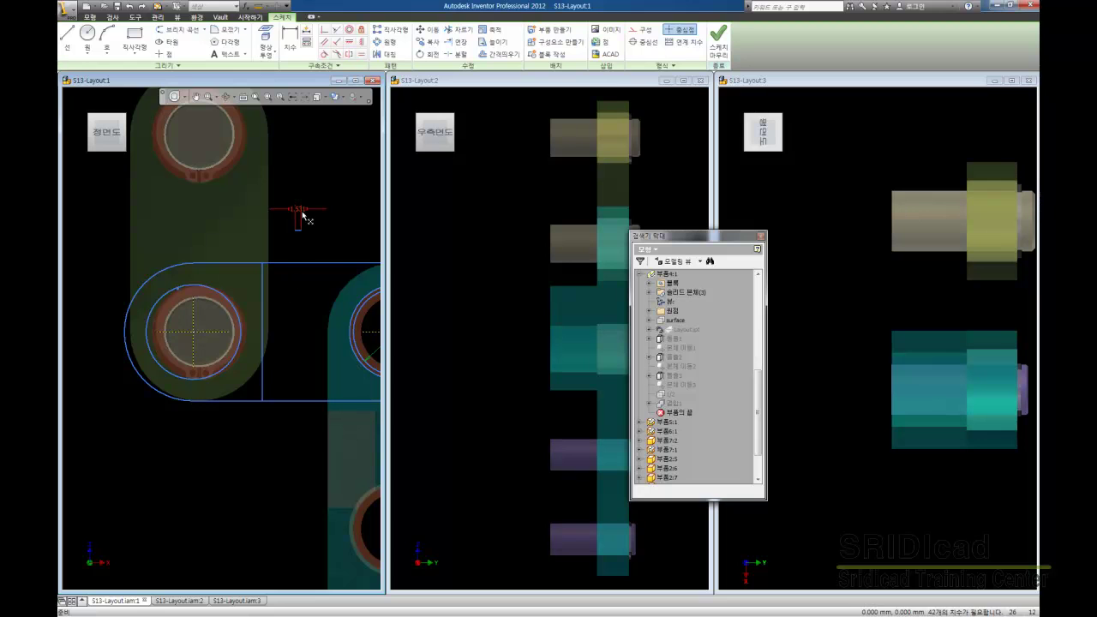
right_click(300, 216)
click(297, 303)
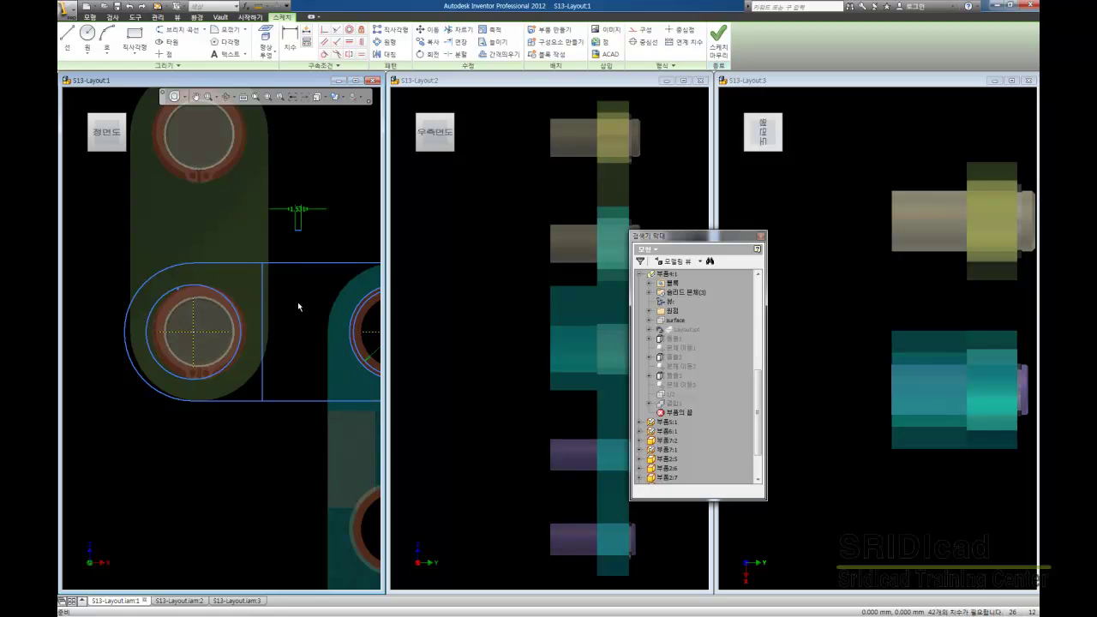
drag(268, 423, 98, 246)
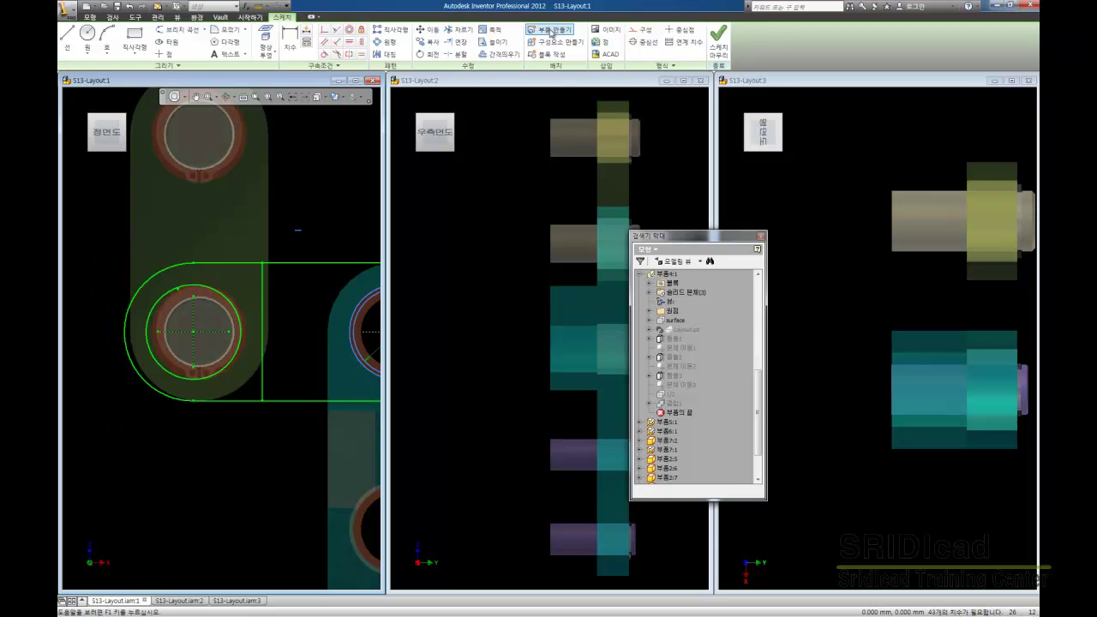
Step: Start Stretch on the slot profile and set its base point, retrying the picks
click(495, 42)
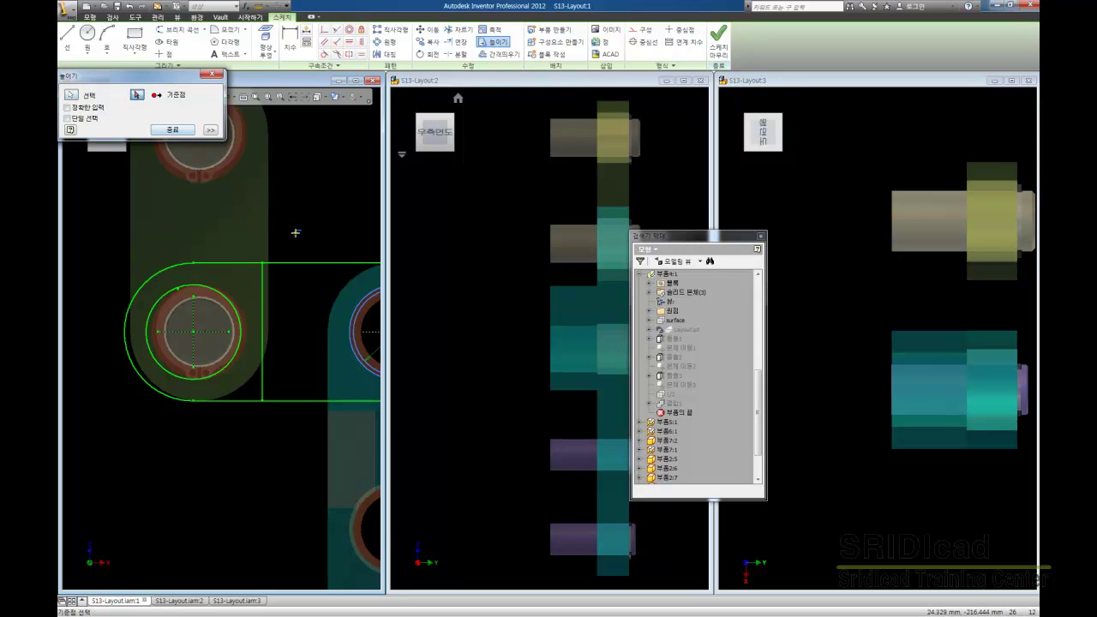
click(296, 231)
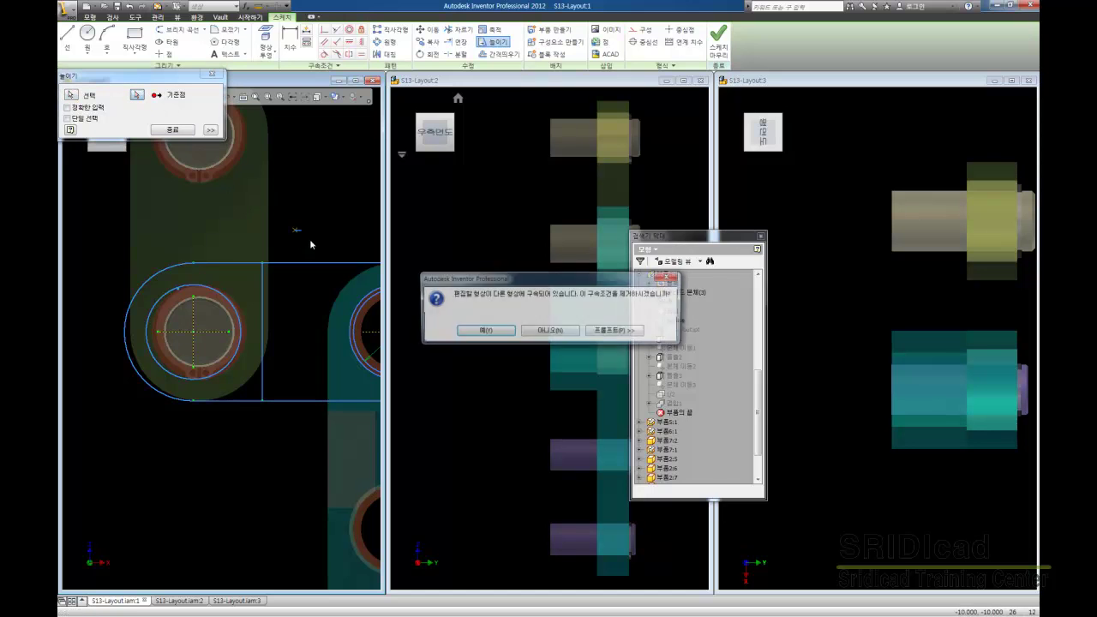
click(507, 333)
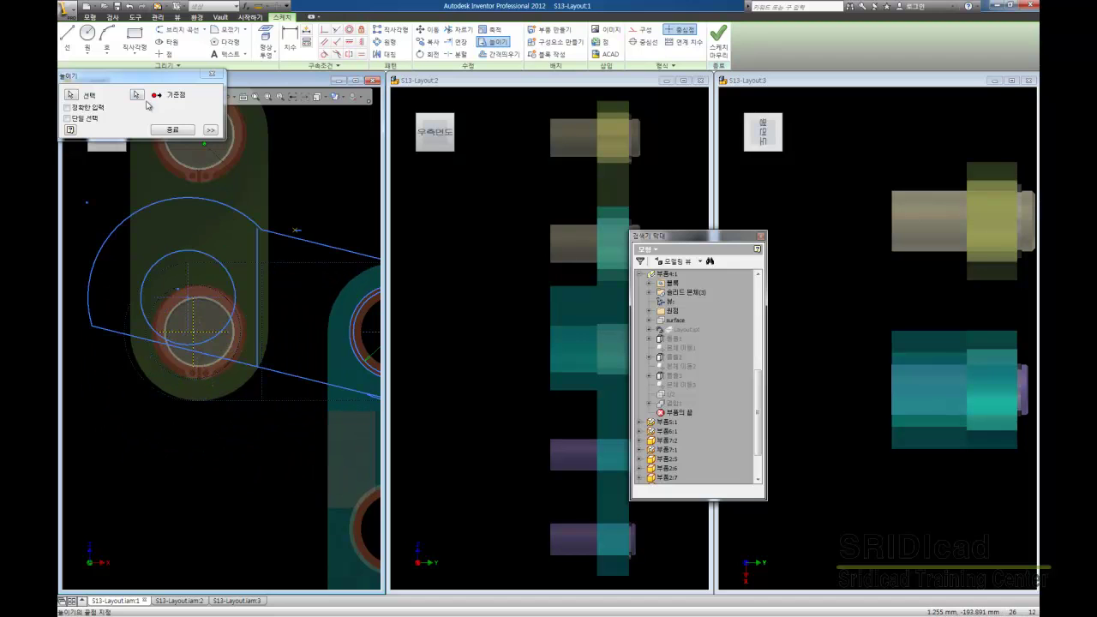
click(72, 97)
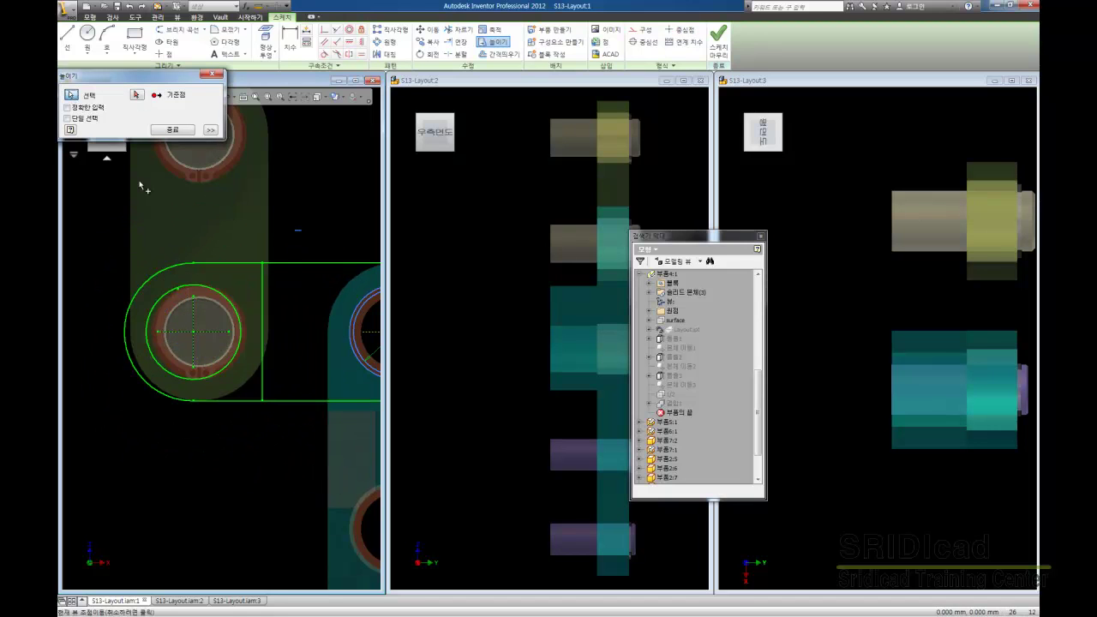
click(266, 393)
click(139, 95)
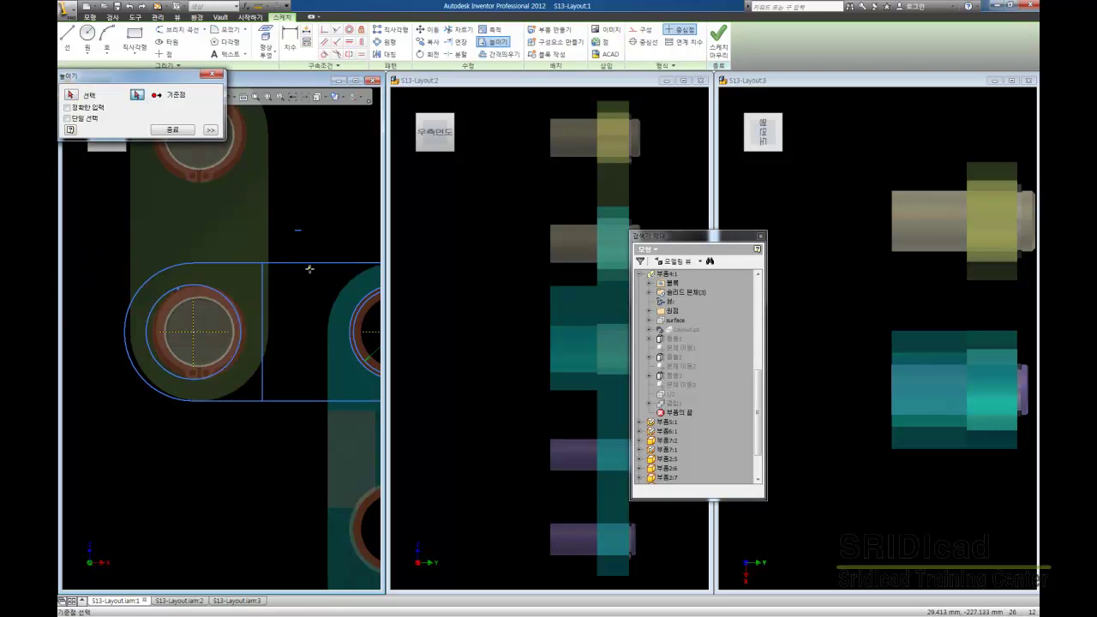
click(295, 230)
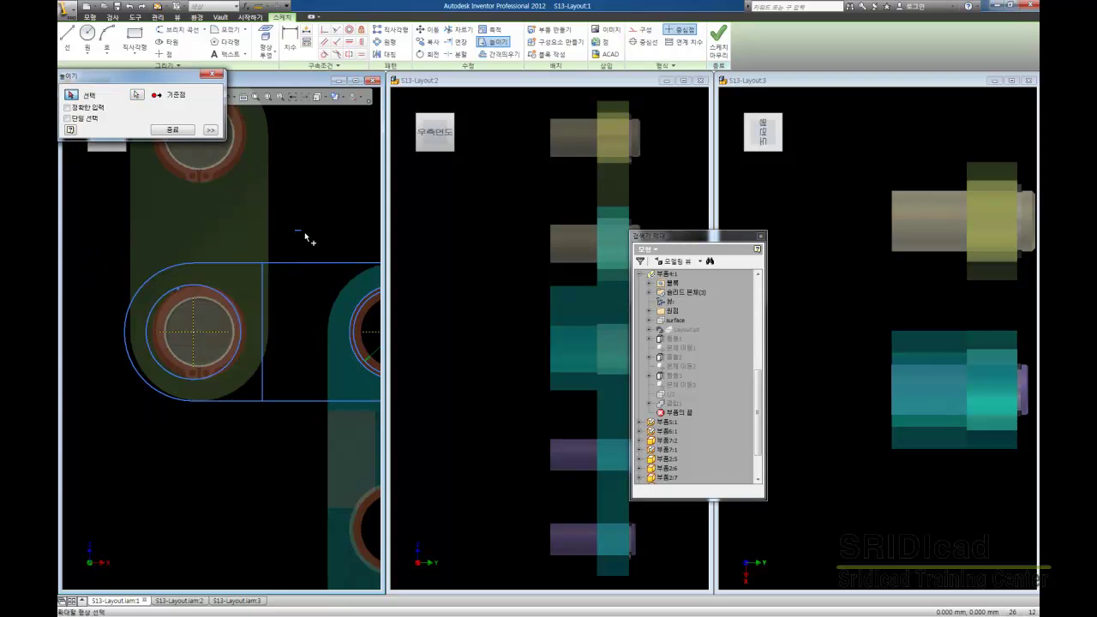
click(139, 95)
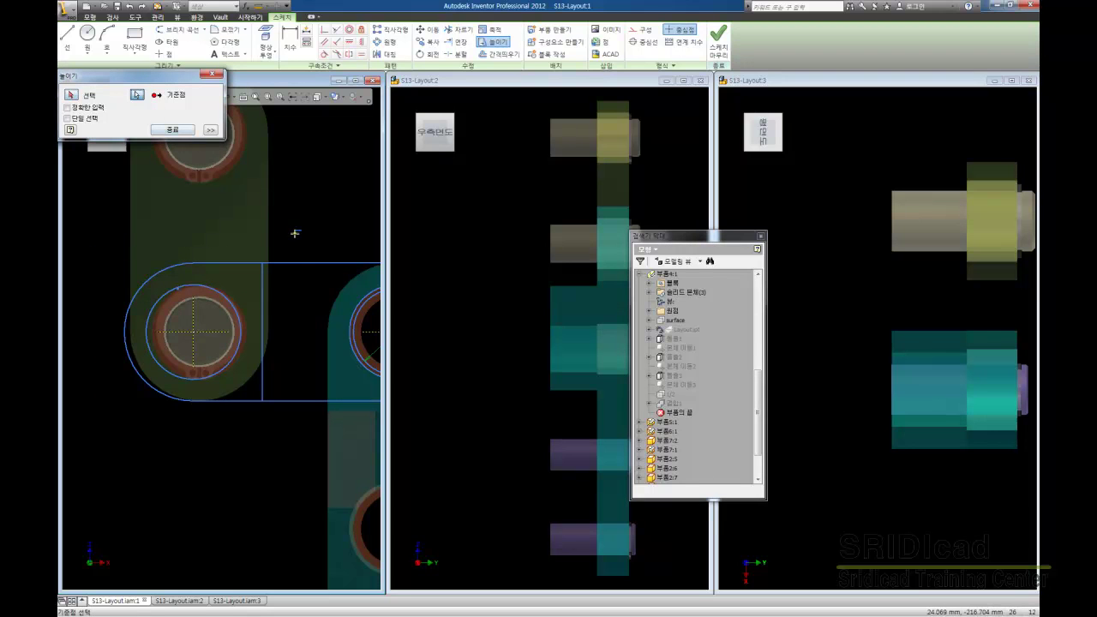
click(296, 230)
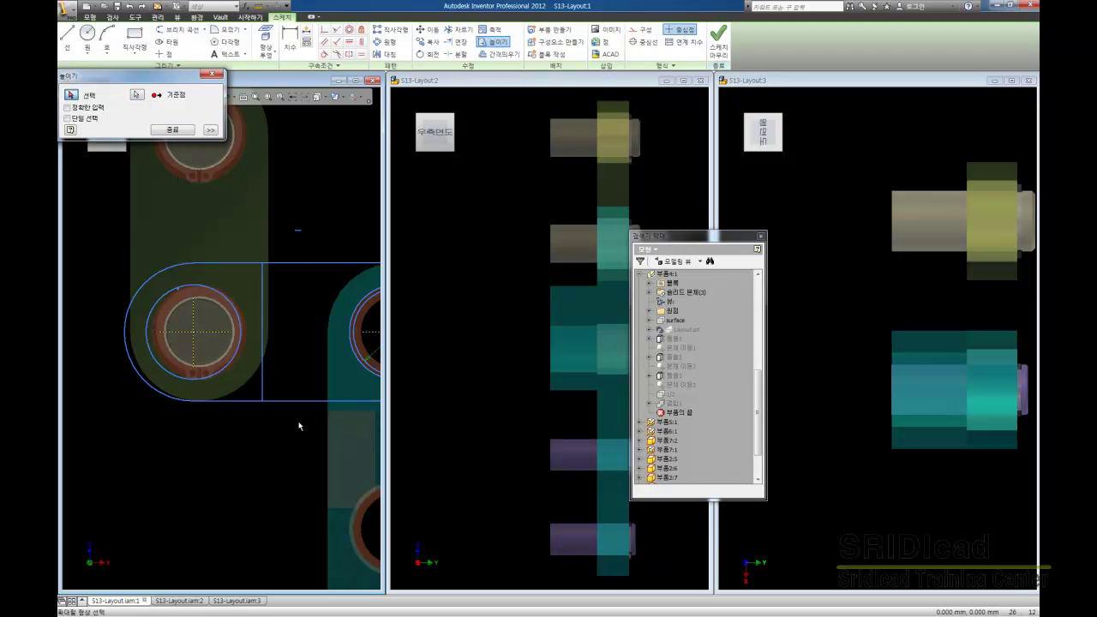
Step: Stretch the slot's left end onto the lower hole, accepting constraint removal
drag(299, 426, 103, 256)
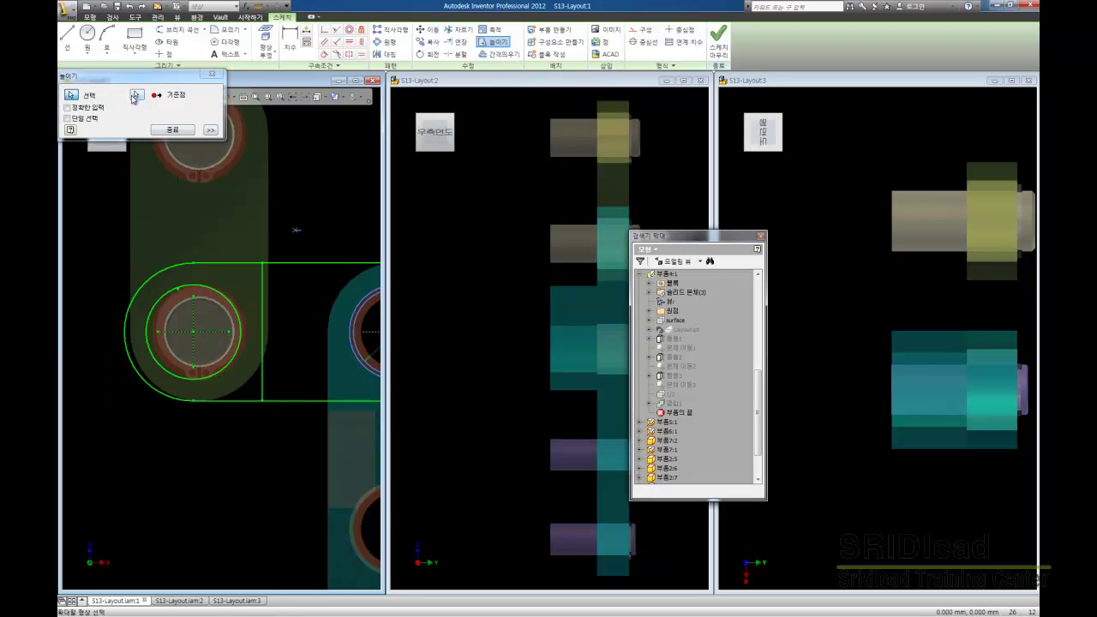
click(135, 96)
click(295, 230)
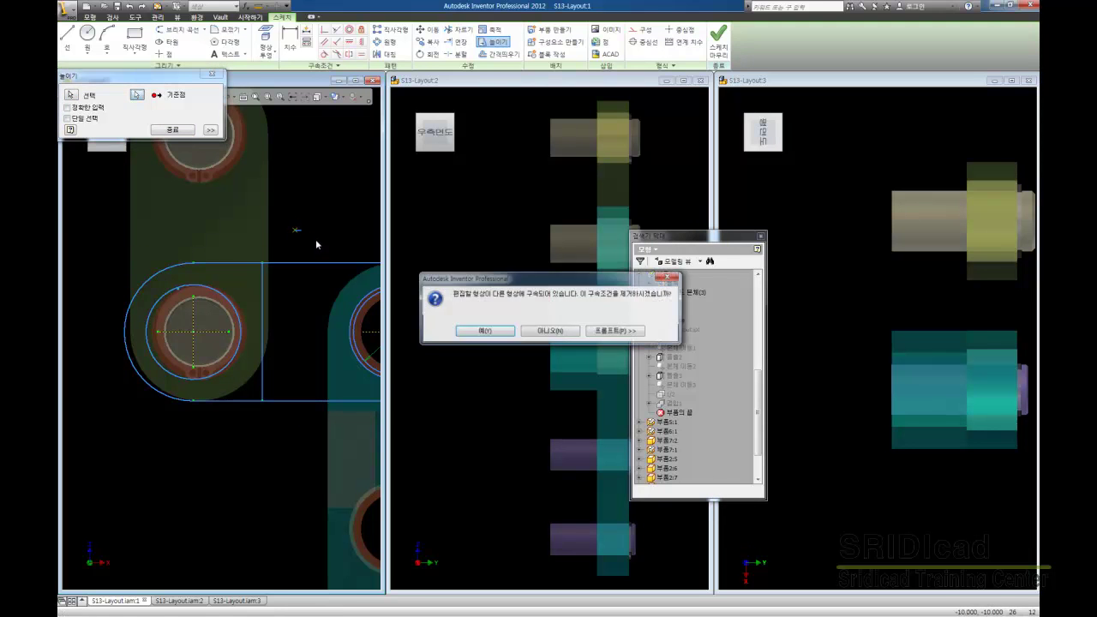
click(492, 331)
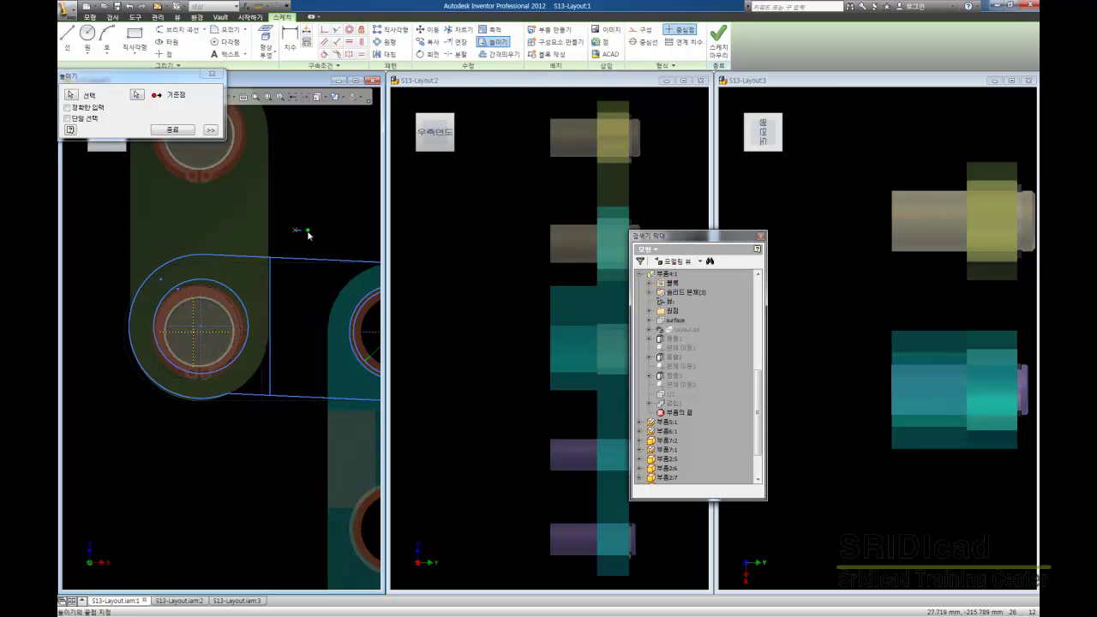
click(311, 289)
scroll(294, 267, up, 3)
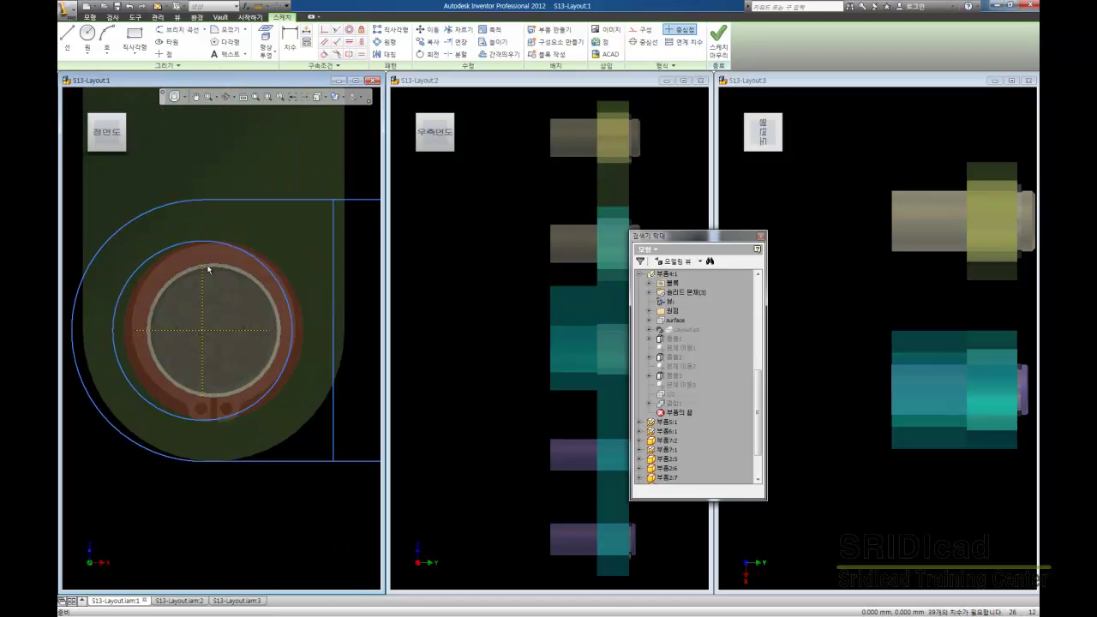
scroll(207, 269, down, 2)
Step: Project the inner hole circle into the sketch and finish the sketch
click(266, 39)
click(242, 289)
key(Escape)
click(719, 34)
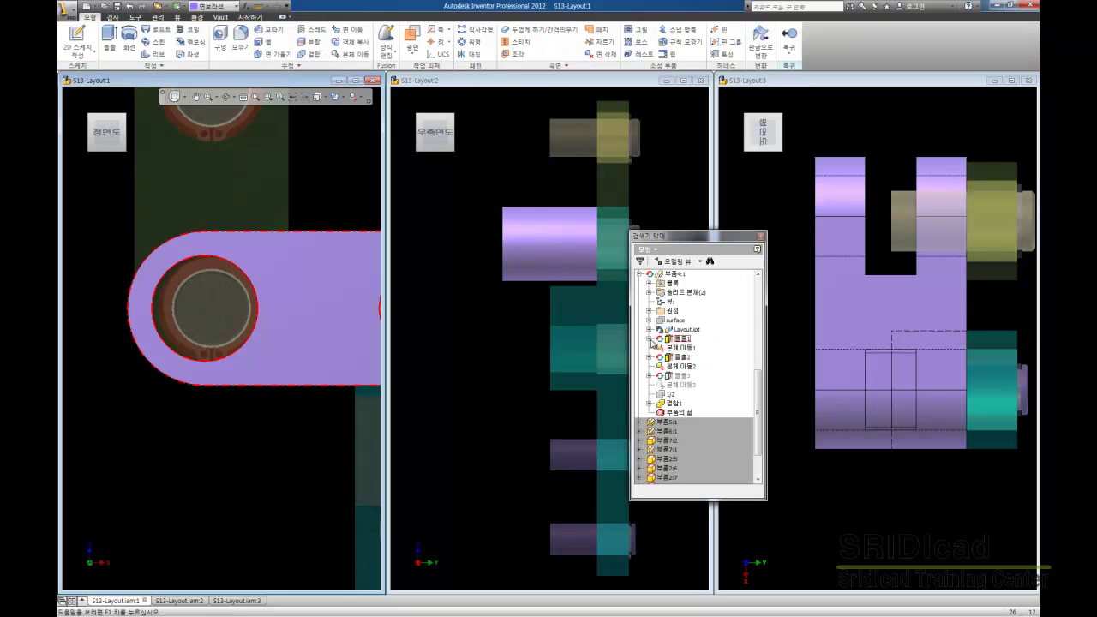
Step: Expand Extrude1 in the browser to reveal its sketch
right_click(682, 340)
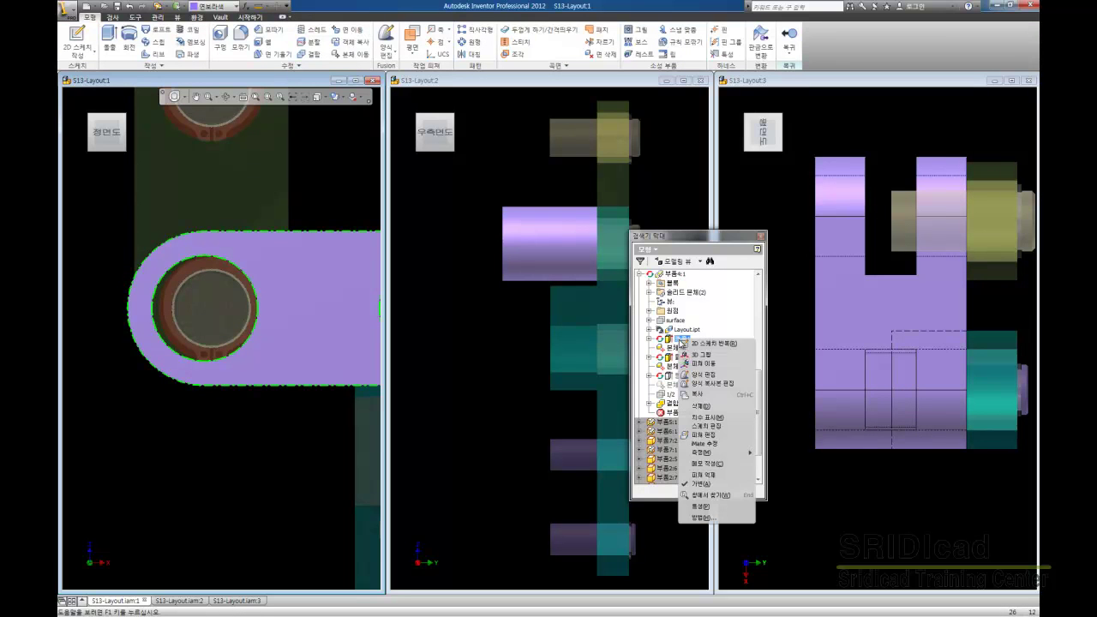
click(728, 488)
click(650, 338)
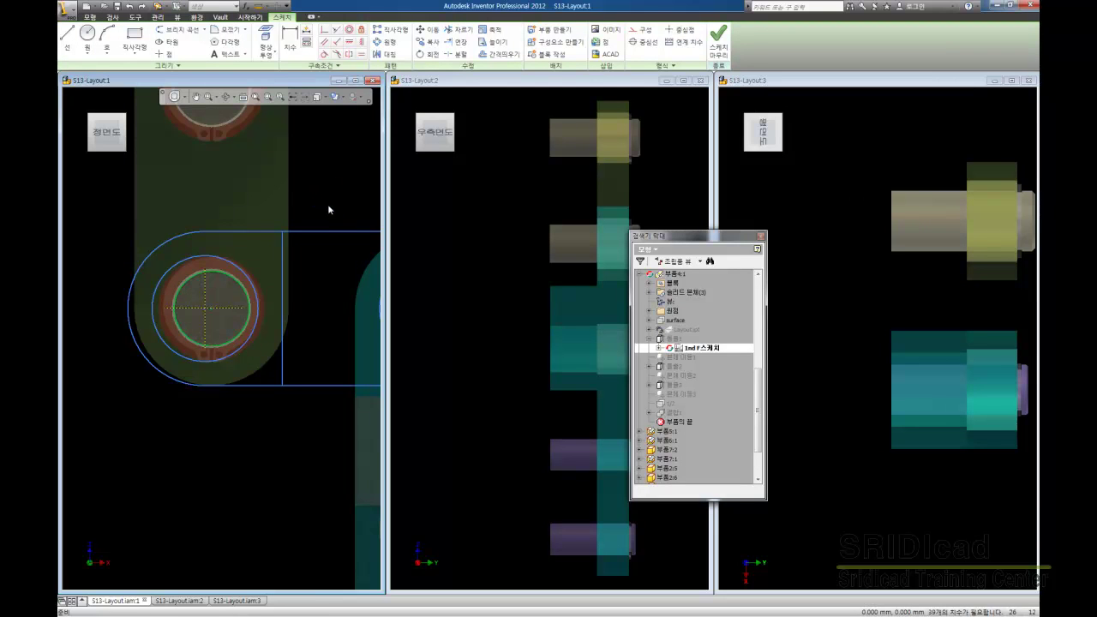
Step: Orbit the part, return to the Front view, and open 부품4 in its own window
key(F4)
drag(241, 343, 244, 386)
key(F5)
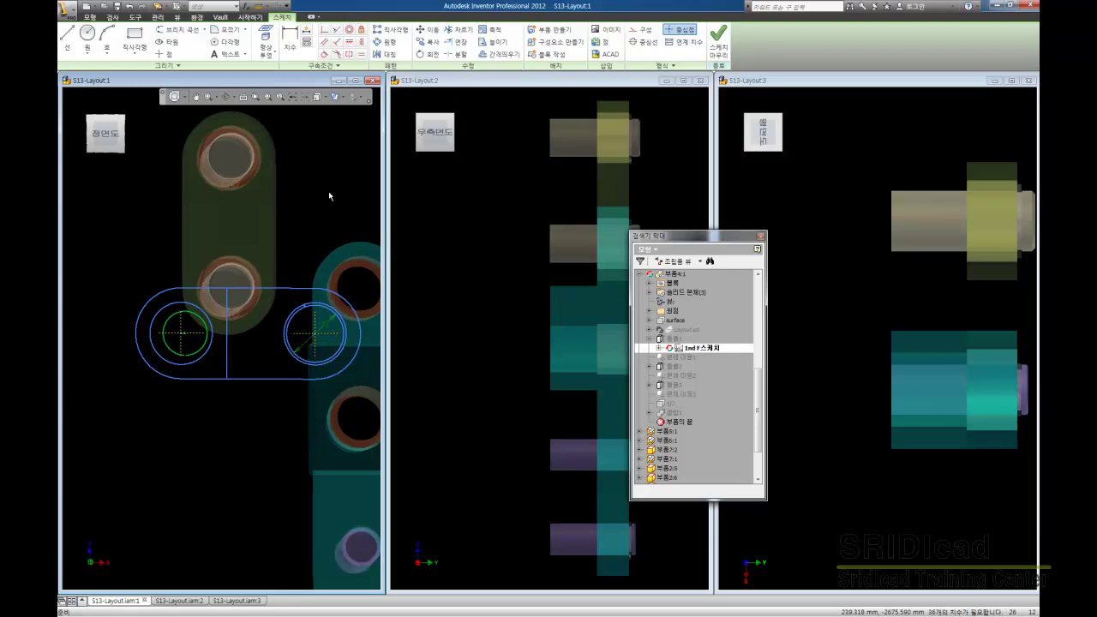
key(ctrl+z)
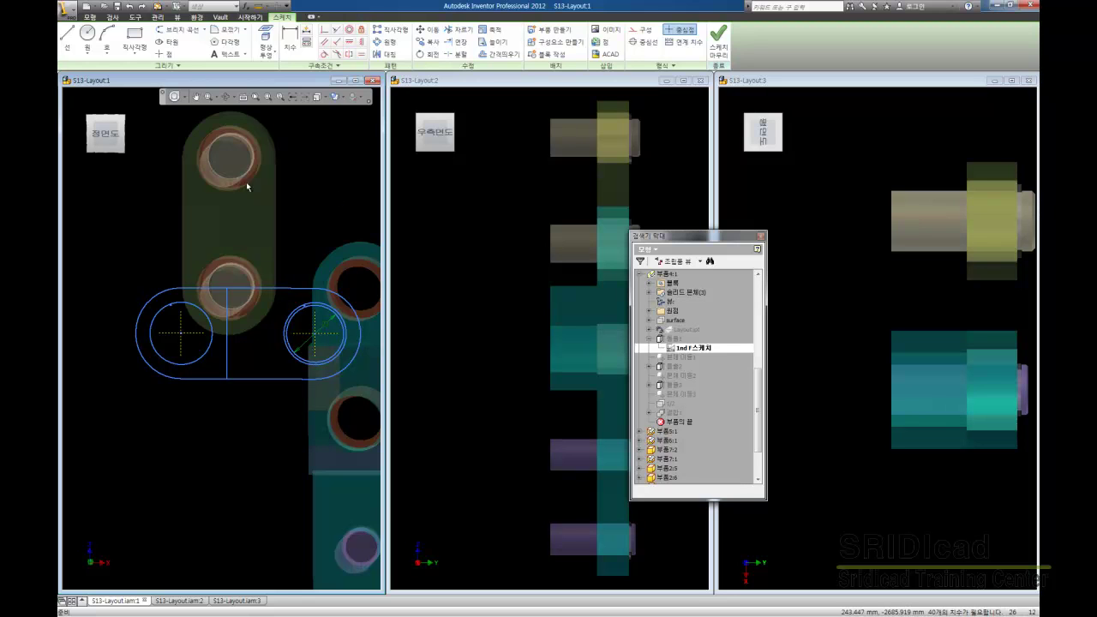
click(105, 133)
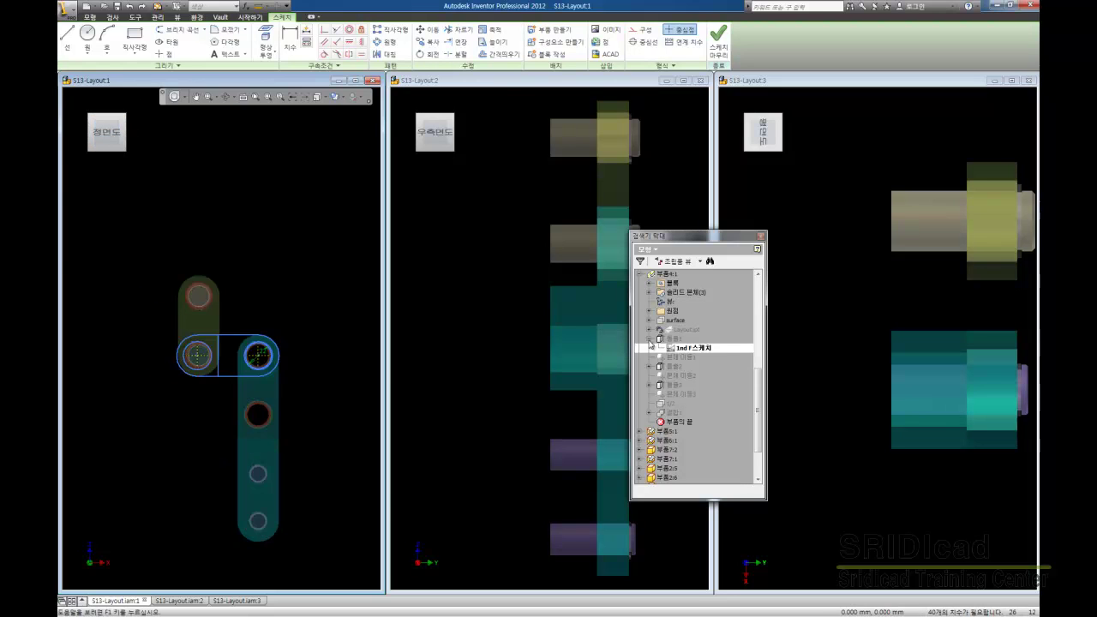
scroll(754, 413, up, 3)
right_click(667, 319)
click(684, 342)
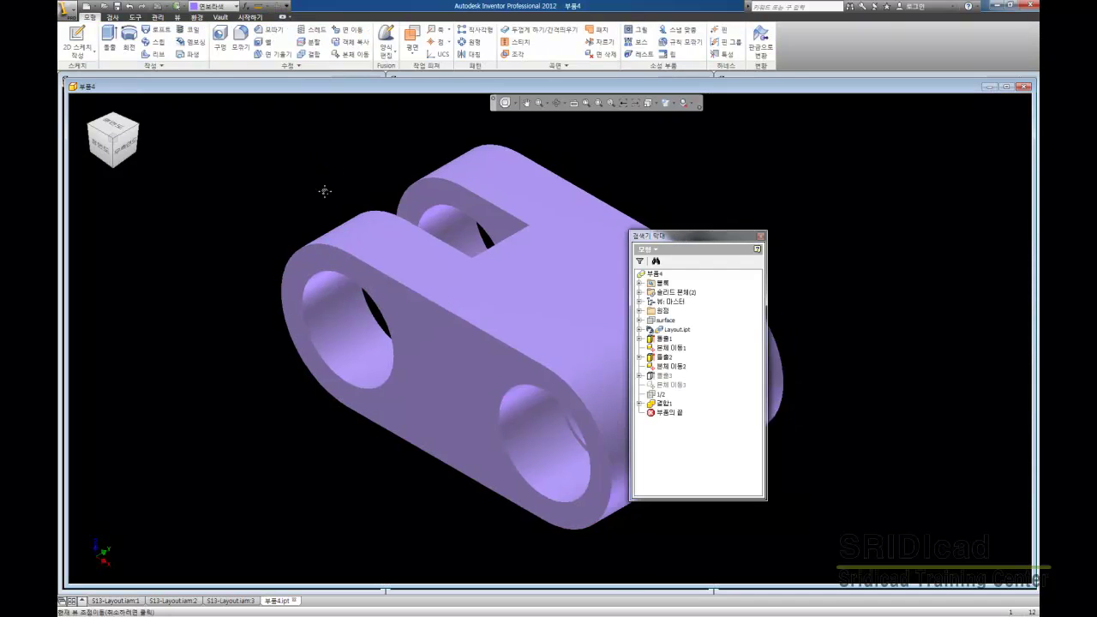
Step: Expand the derived Layout.ipt and edit its second sketch, viewed from the Front
middle_drag(323, 191, 270, 189)
click(639, 329)
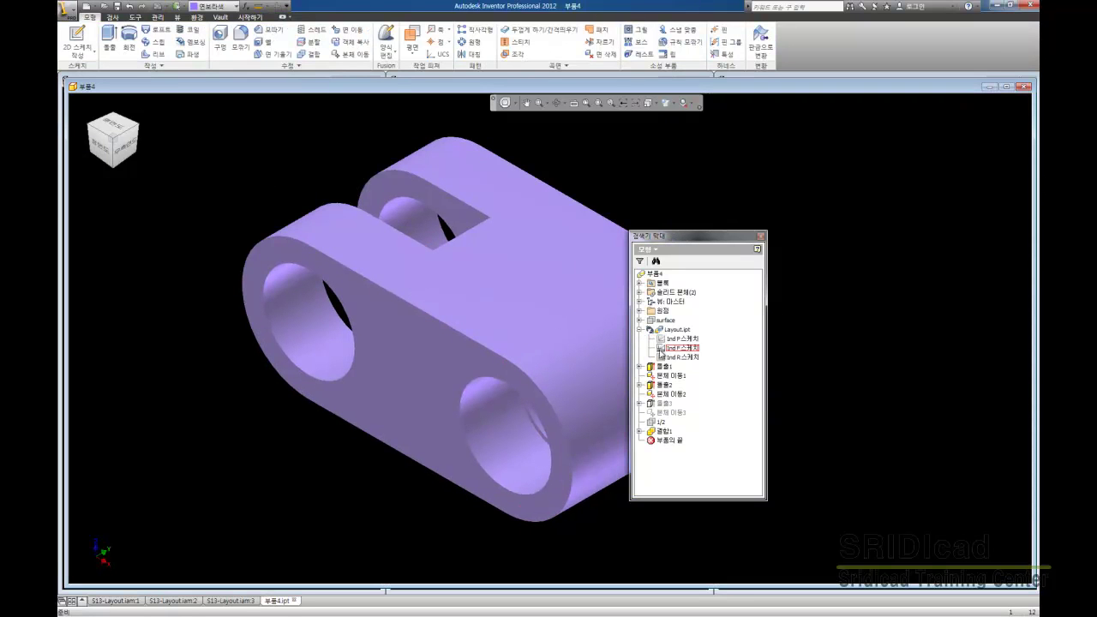
scroll(559, 244, up, 5)
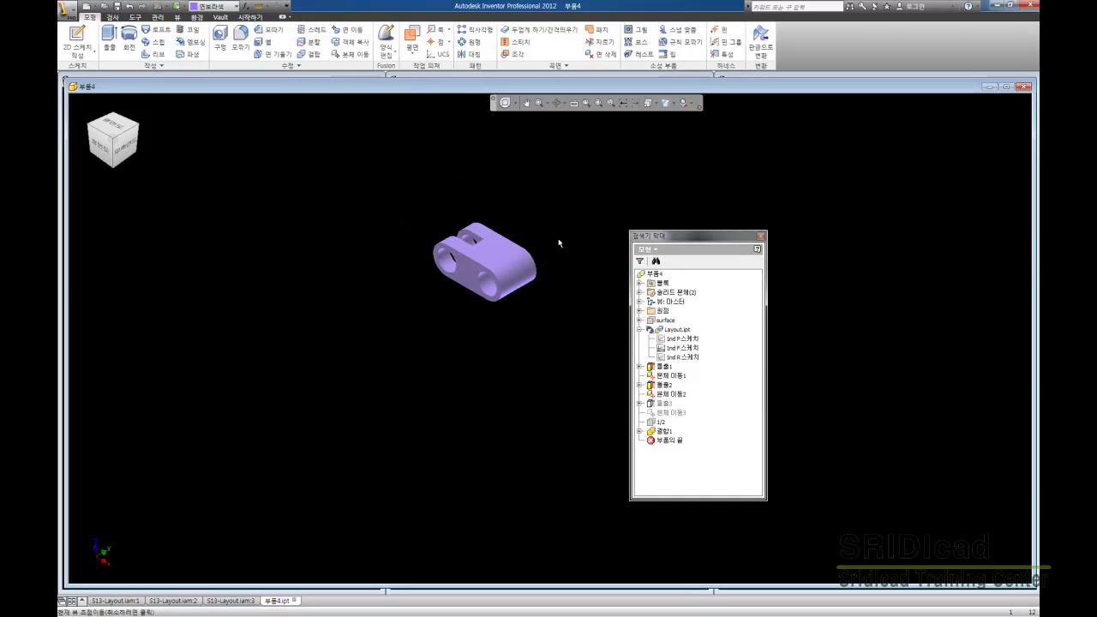
double_click(676, 350)
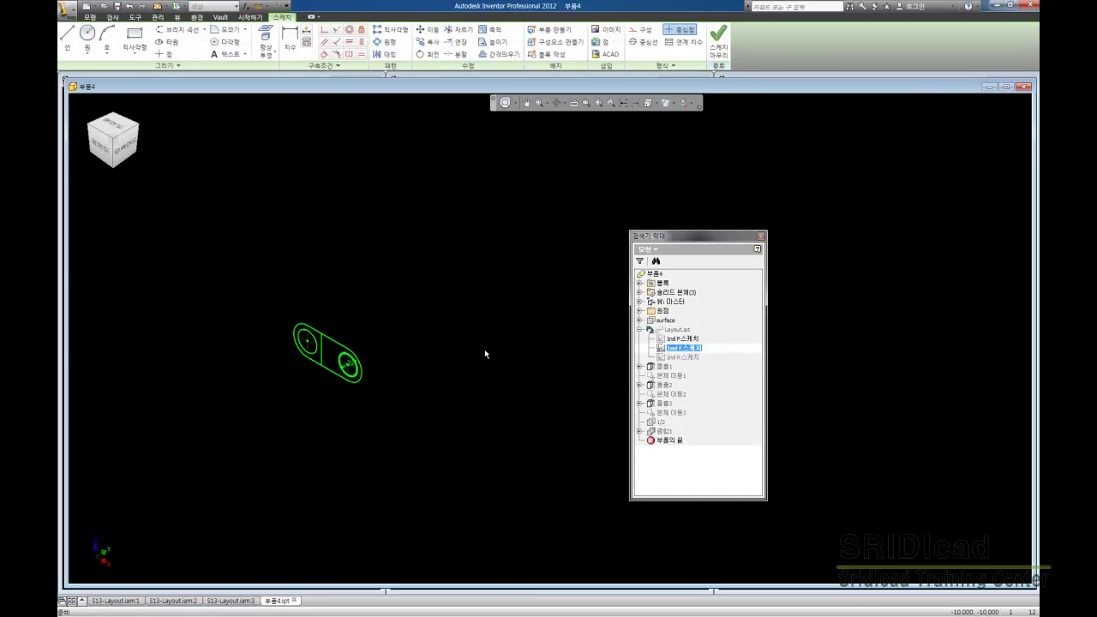
click(116, 155)
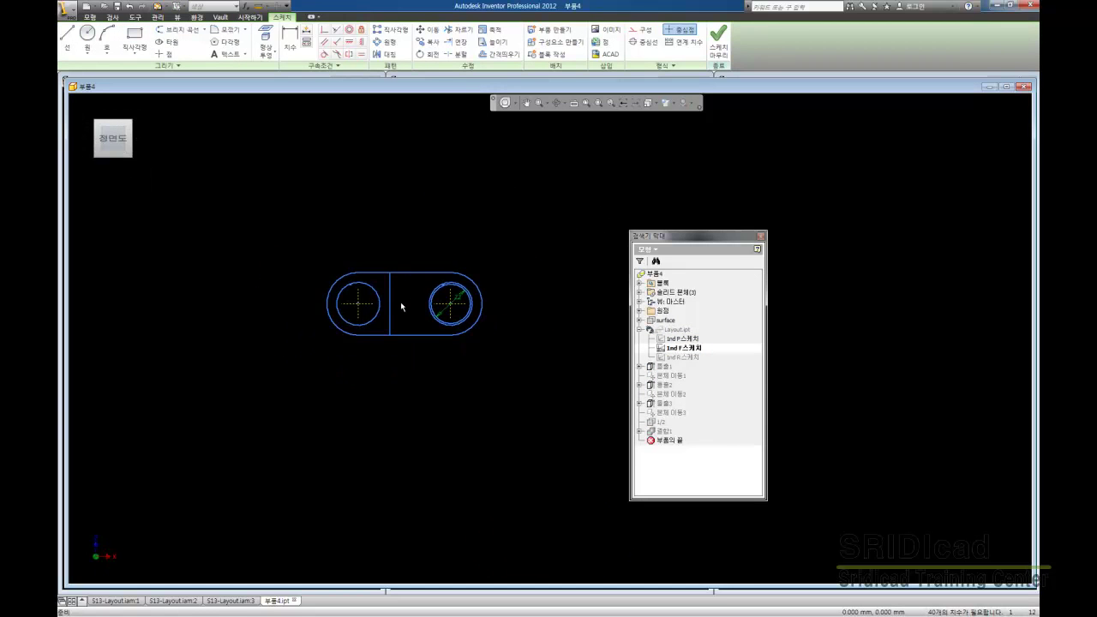
scroll(401, 305, up, 3)
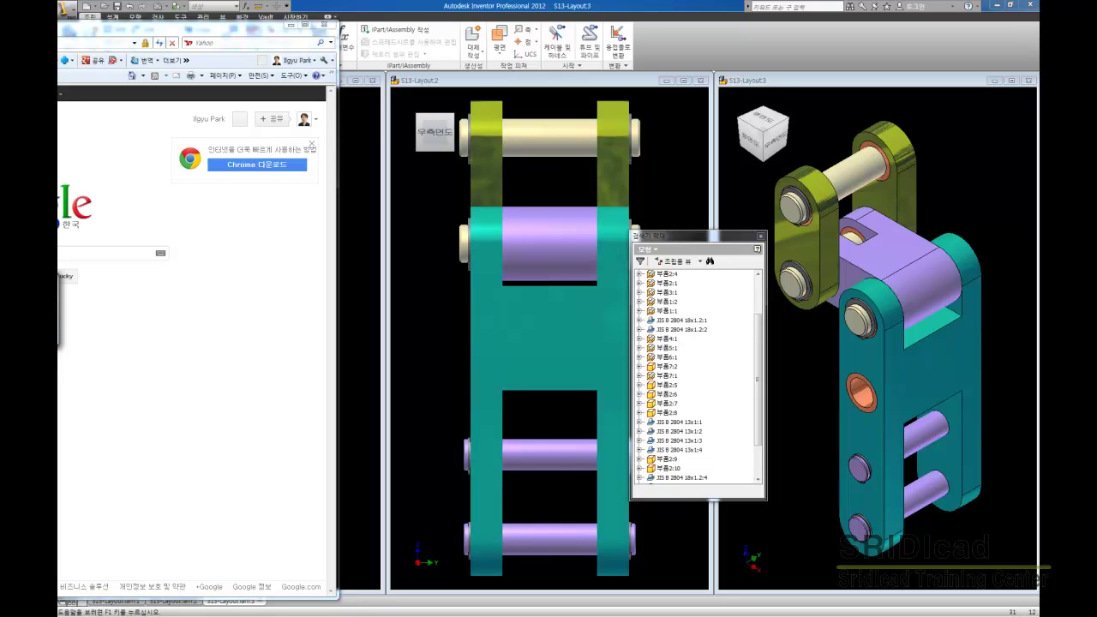
Step: Activate the left view, switch to the 'layout' view representation, and edit Layout:1 in place
click(328, 370)
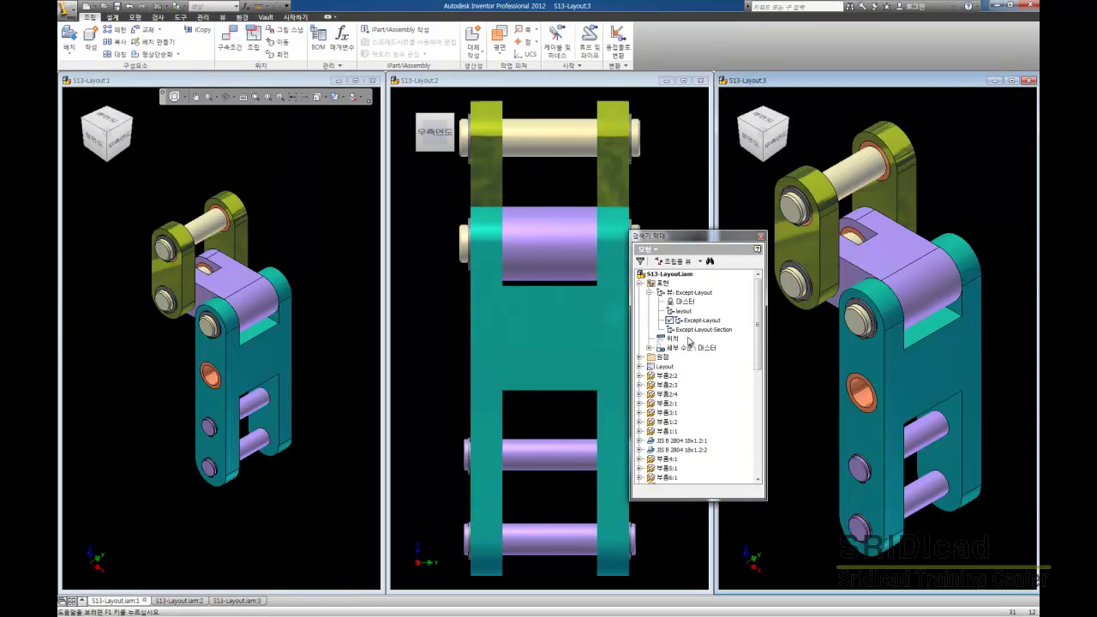
double_click(686, 311)
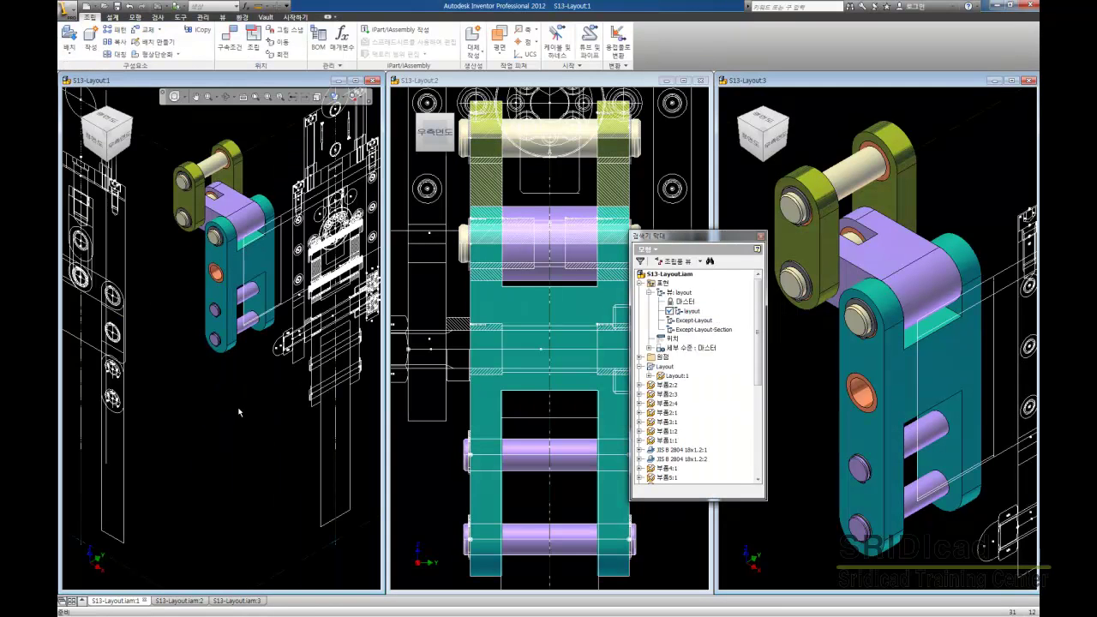
scroll(231, 364, up, 3)
scroll(230, 356, up, 2)
scroll(230, 356, down, 3)
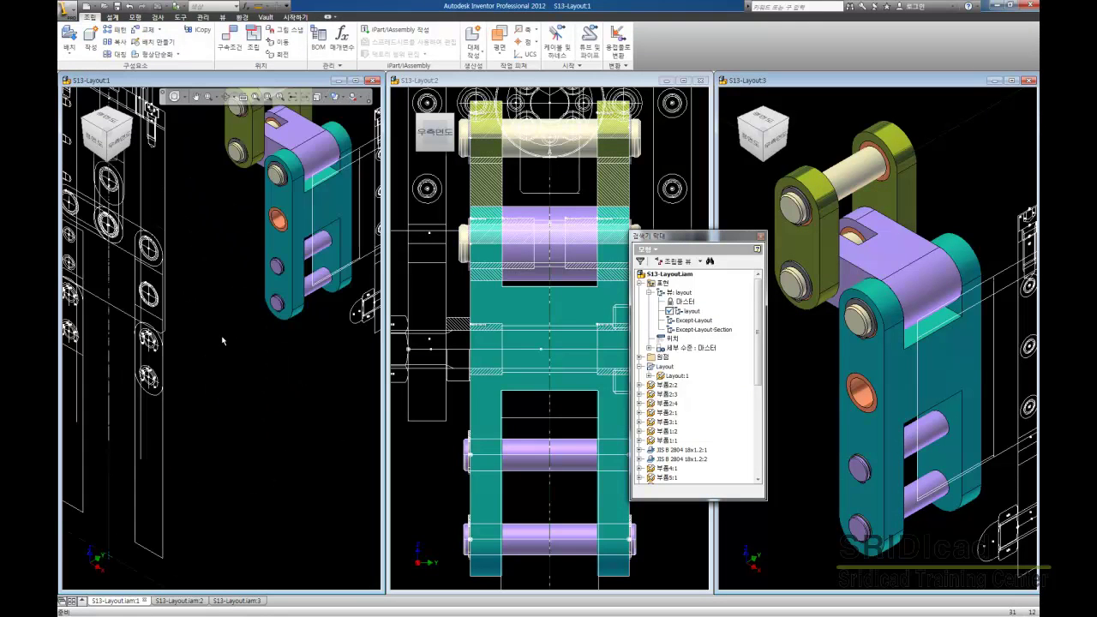
scroll(291, 326, up, 2)
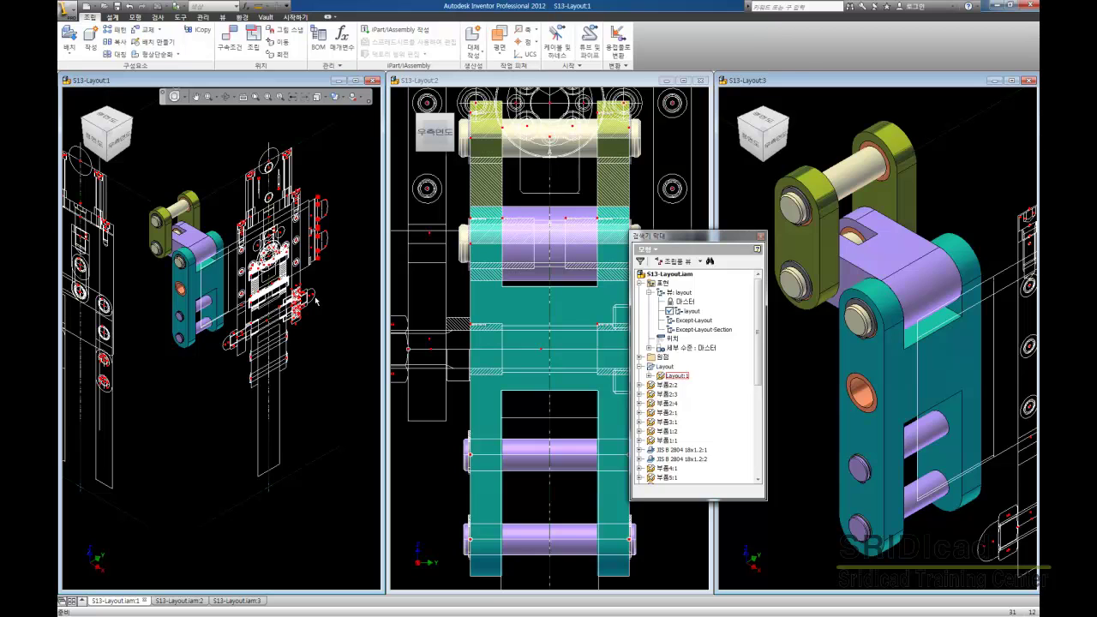
double_click(316, 299)
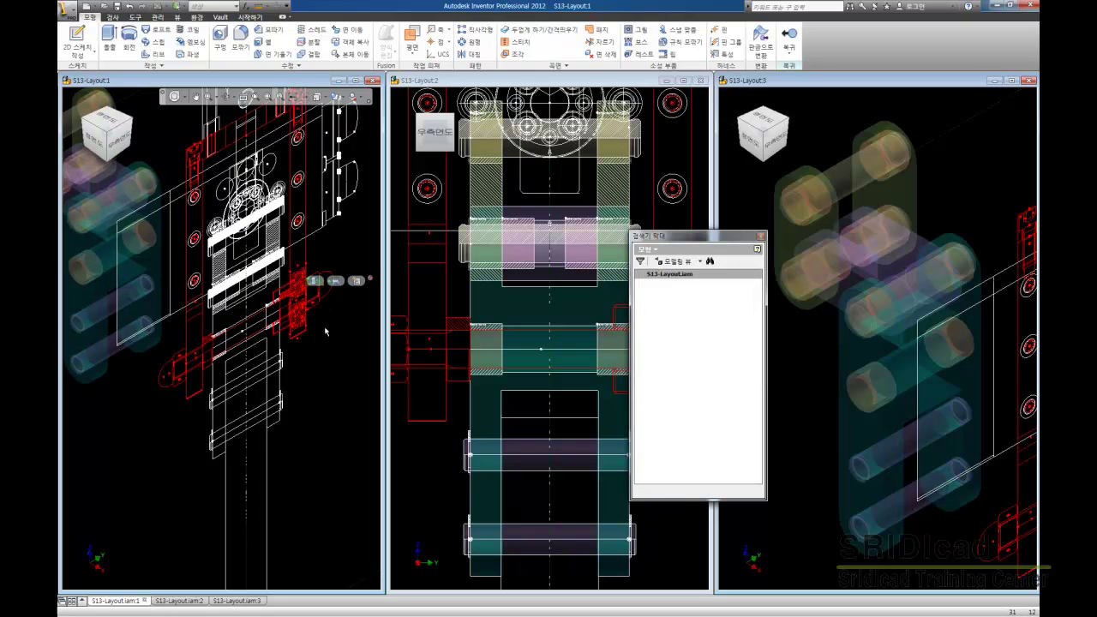
Step: From the 1nd R sketch, use Make Part to create 부품8, approve the Vault check-out, and finish the sketch
double_click(325, 327)
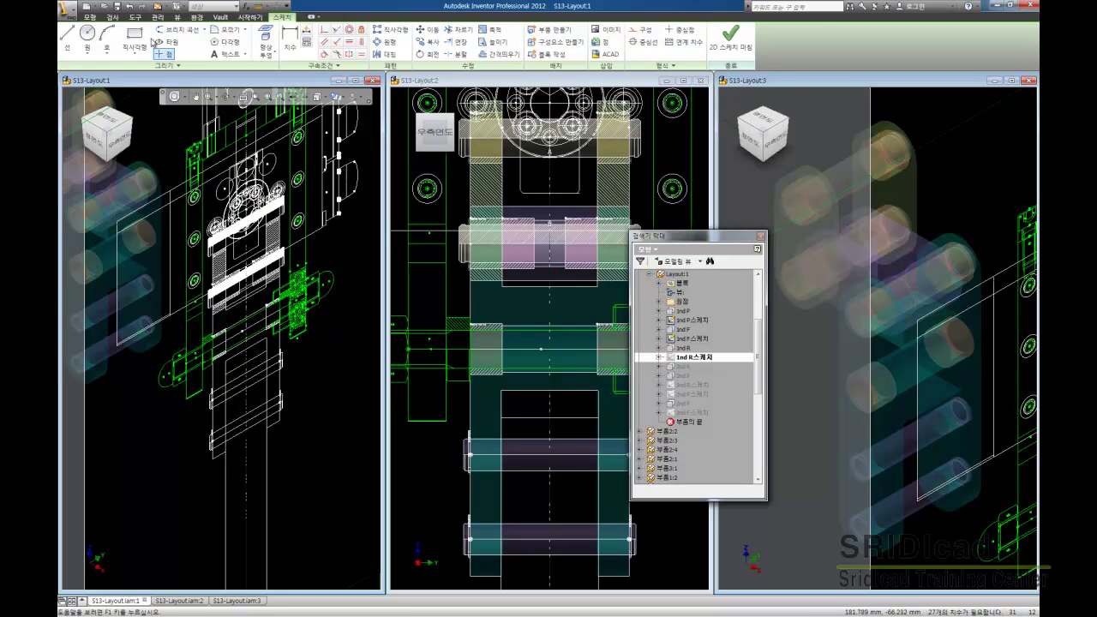
click(94, 18)
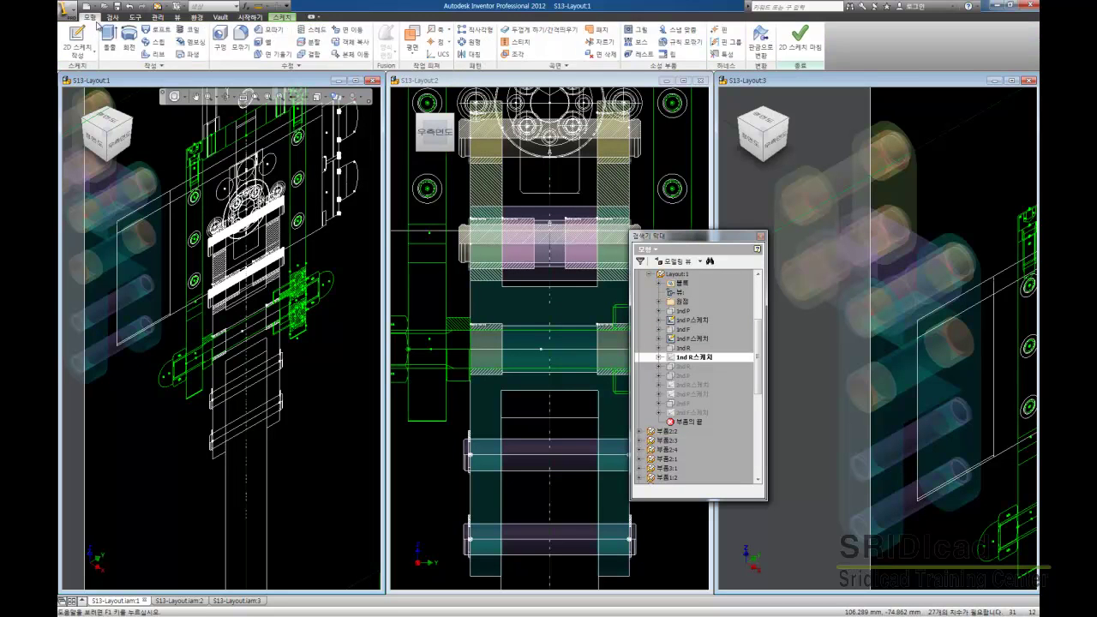
click(157, 16)
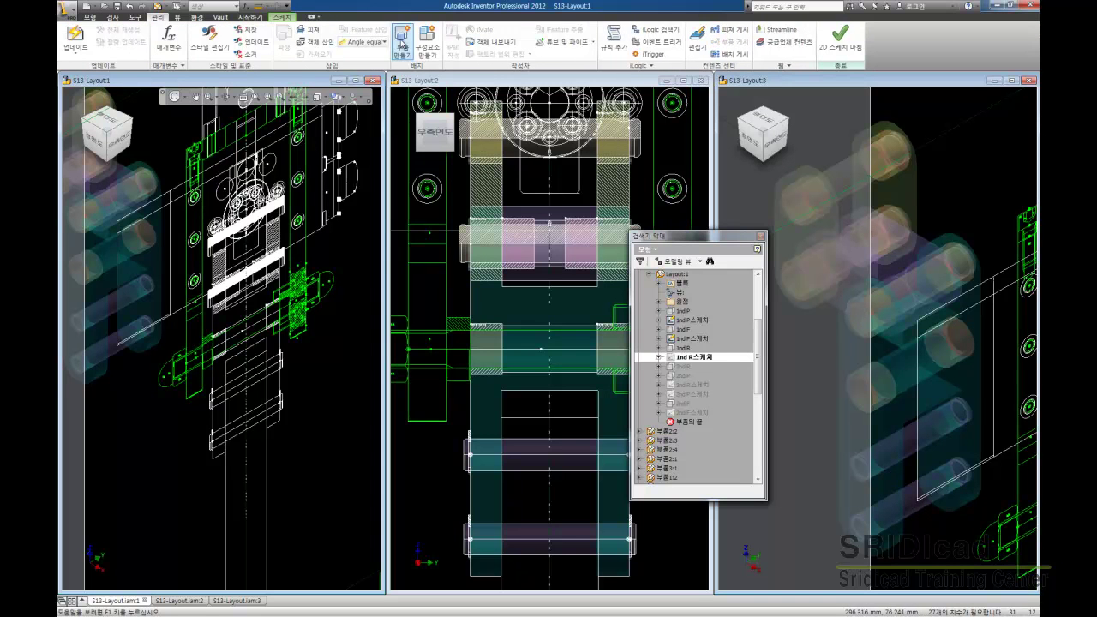
click(403, 39)
click(484, 330)
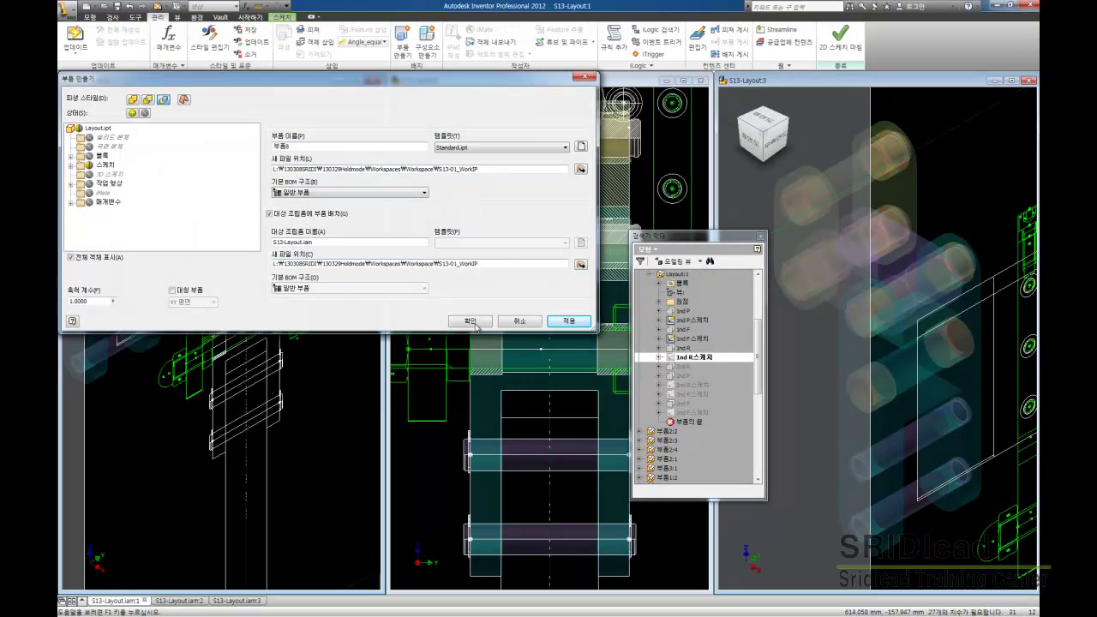
click(479, 324)
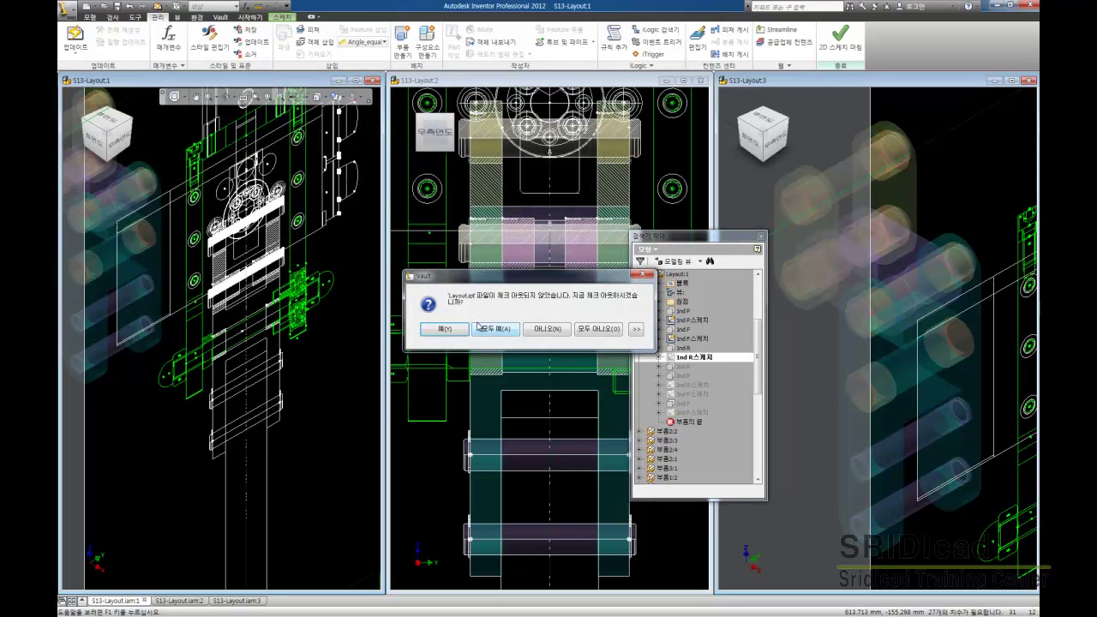
click(446, 330)
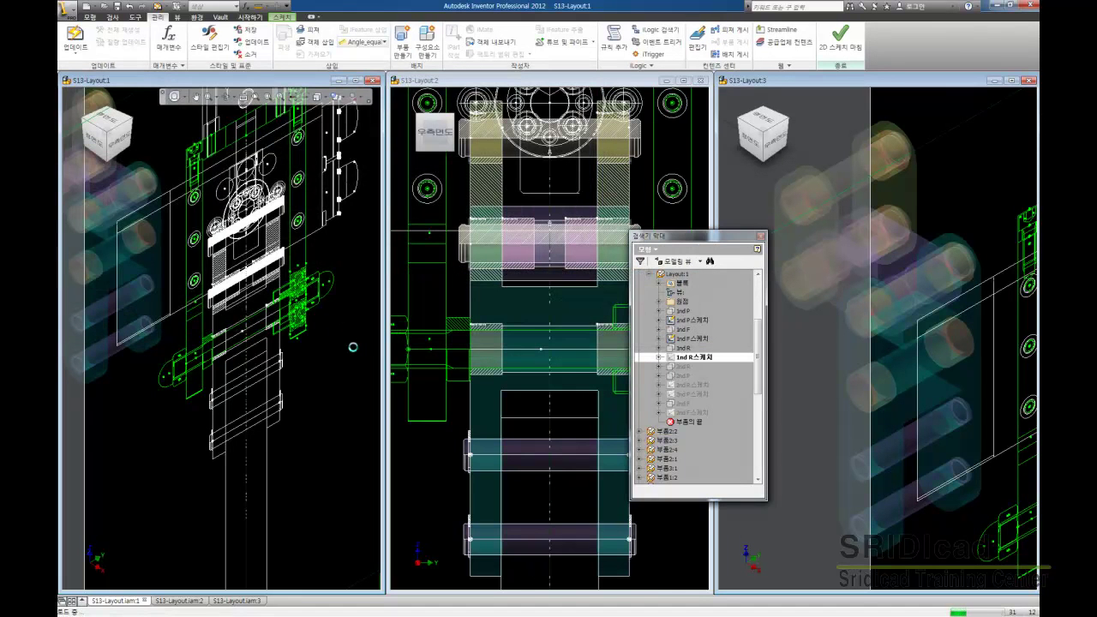
click(840, 43)
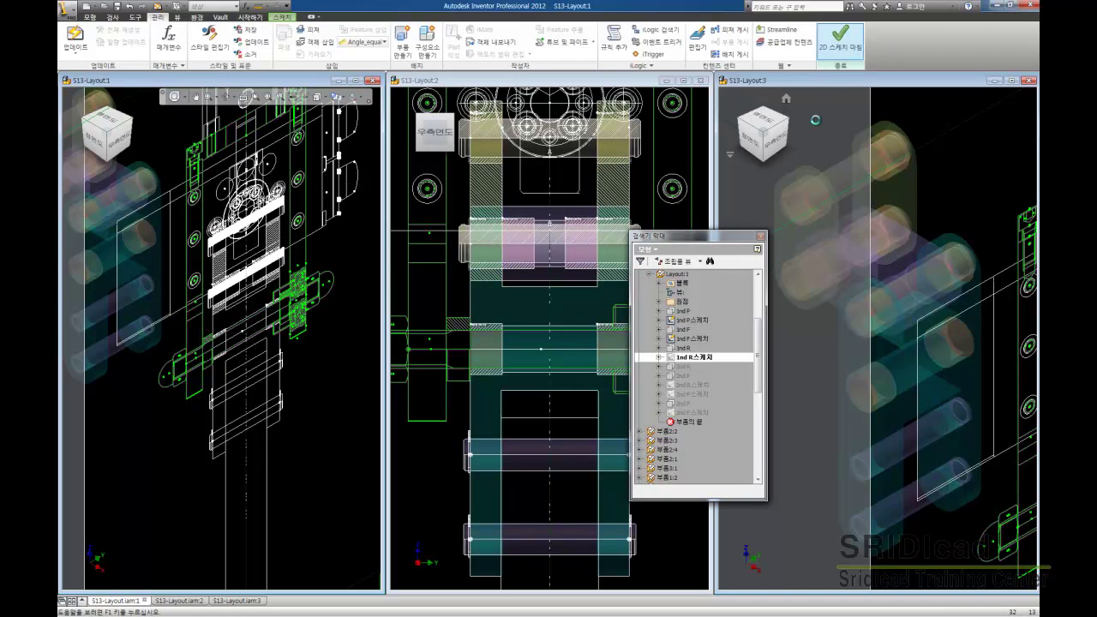
Step: Return to the top assembly, activate the Except-Layout view and edit 부품8:1 in place
click(789, 47)
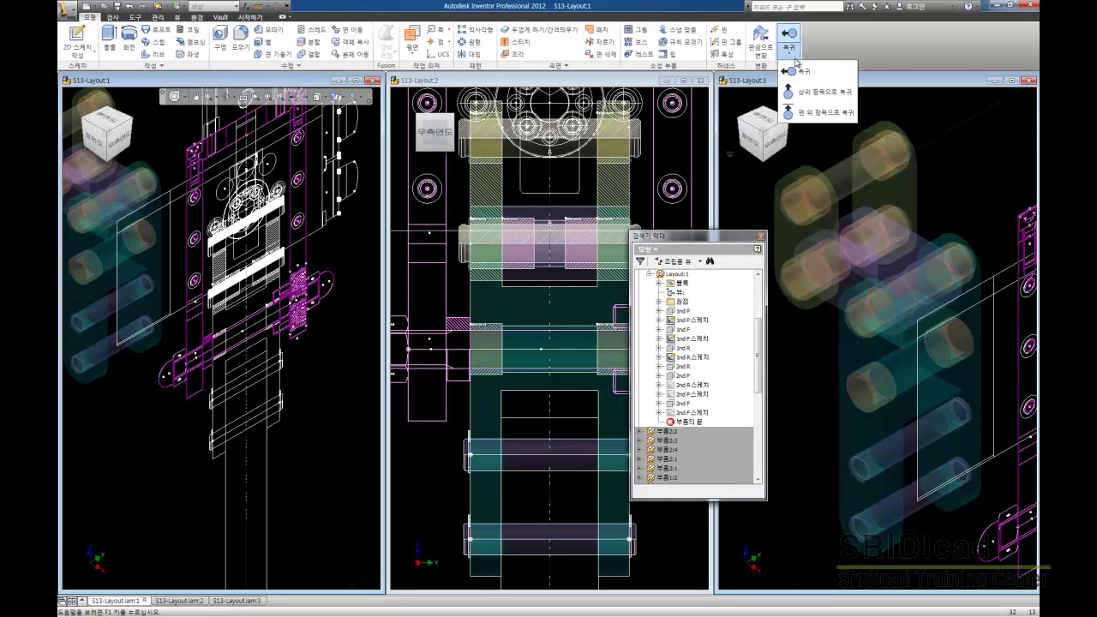
click(814, 84)
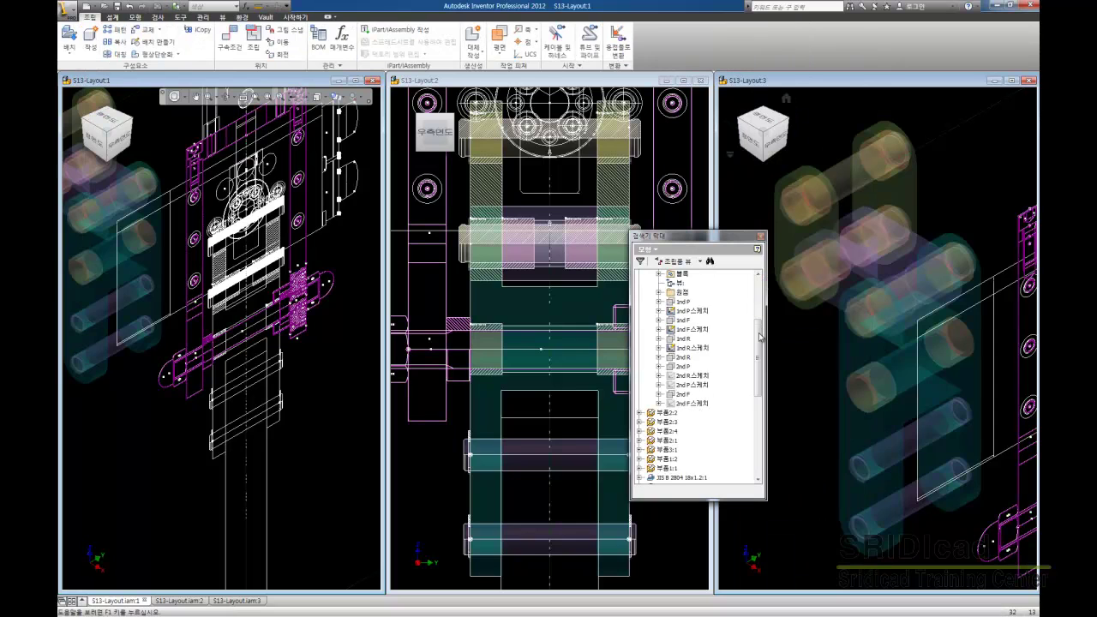
double_click(696, 320)
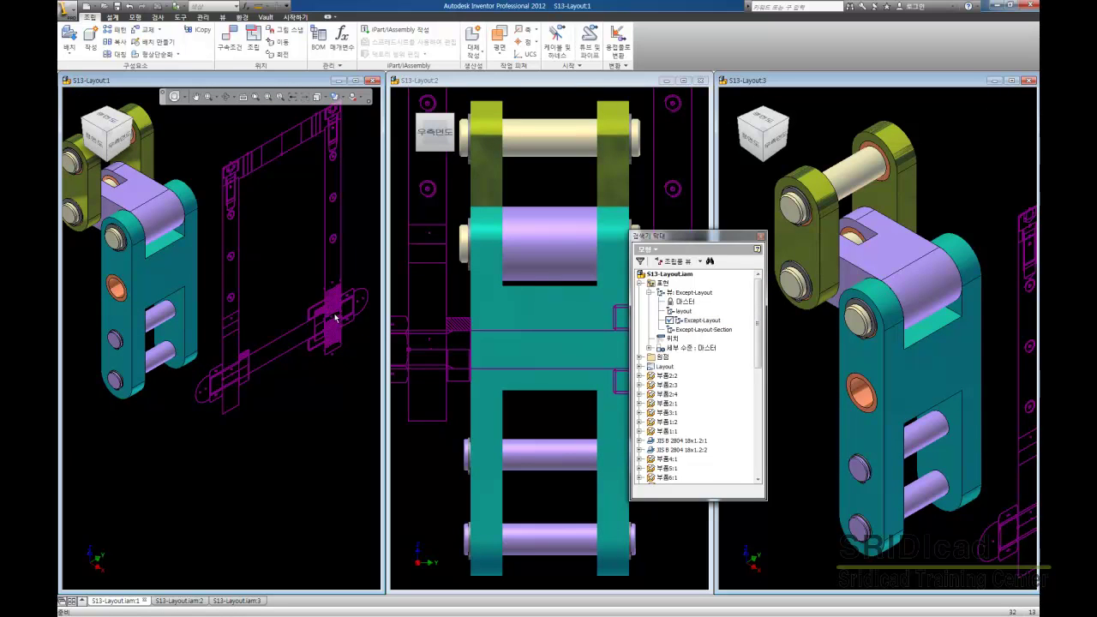
double_click(339, 310)
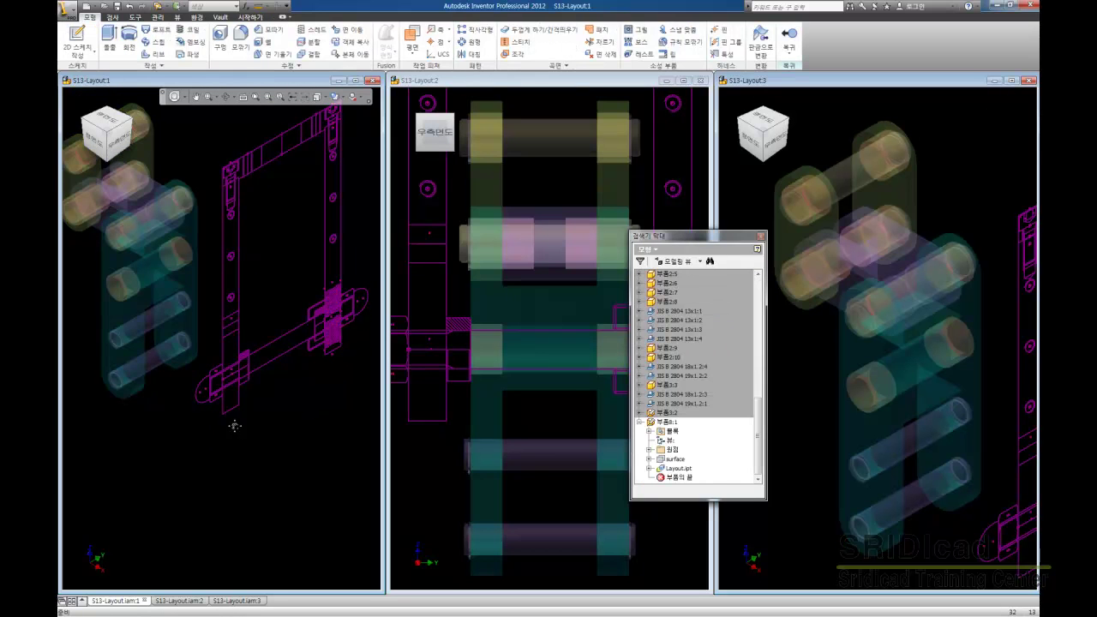
Step: Break the Layout.ipt link and open its 1nd R sketch for editing
scroll(263, 392, up, 2)
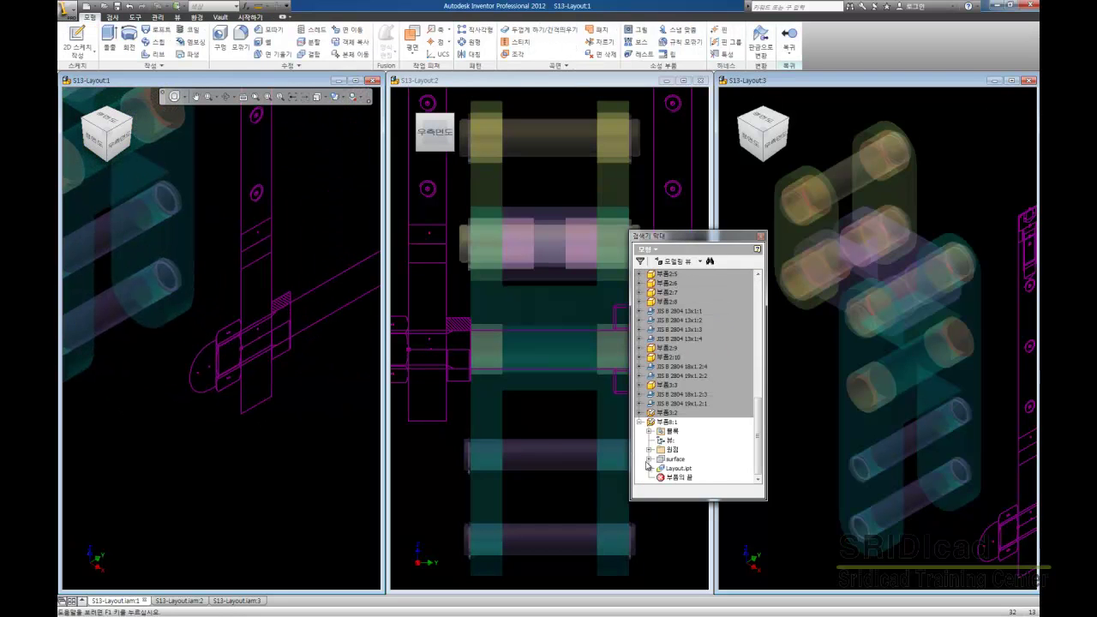
right_click(671, 469)
click(716, 543)
click(649, 470)
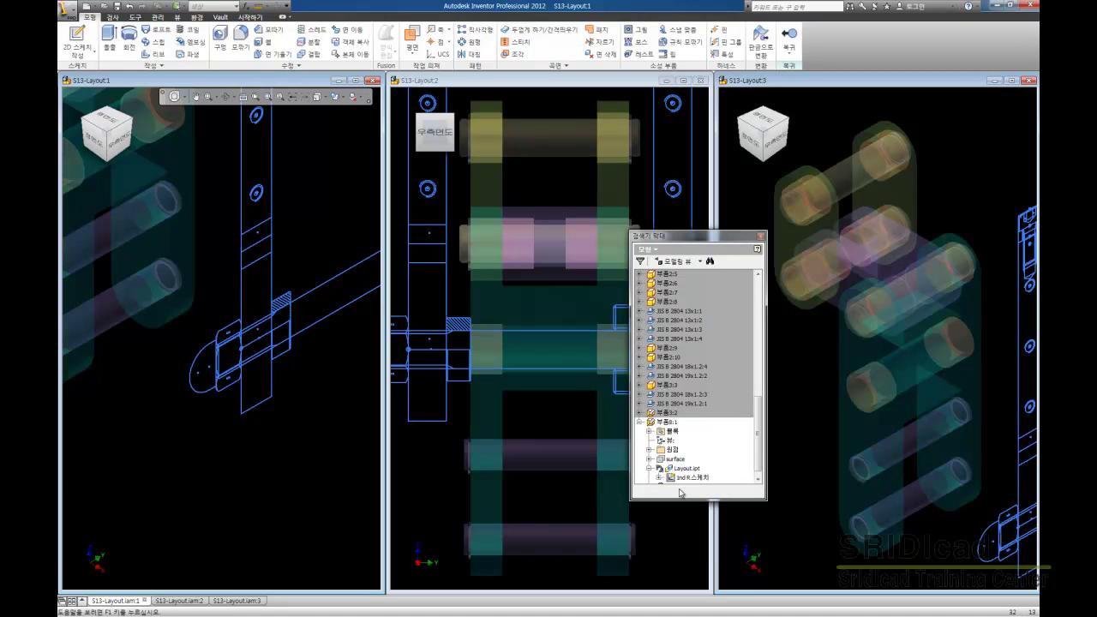
click(661, 477)
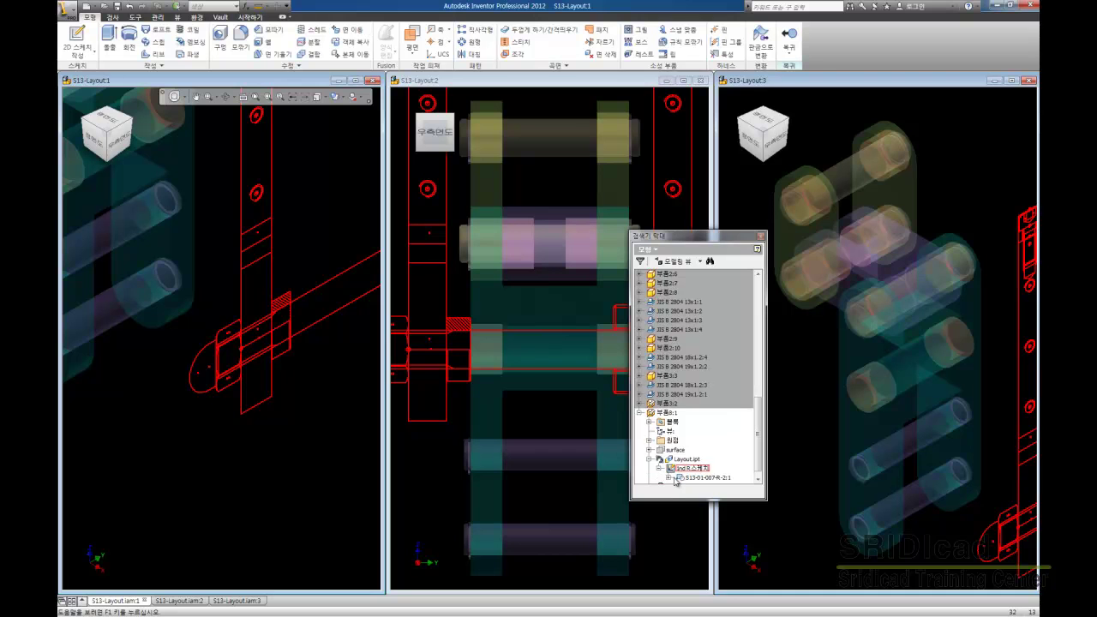
double_click(677, 469)
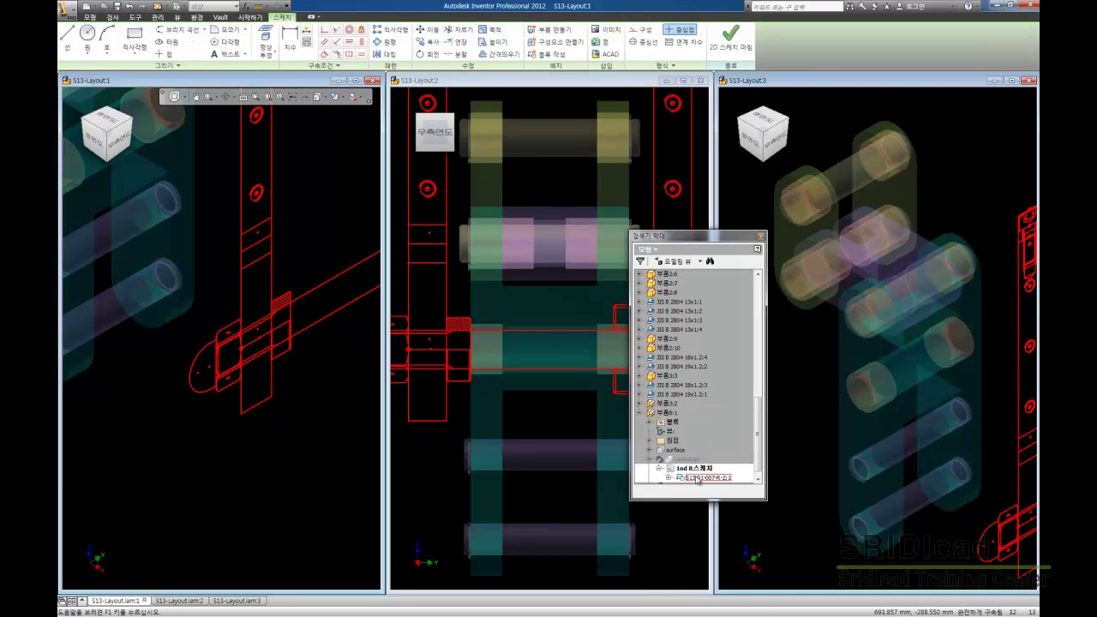
Step: Explode the sketch block into plain geometry and delete the frame geometry
right_click(696, 477)
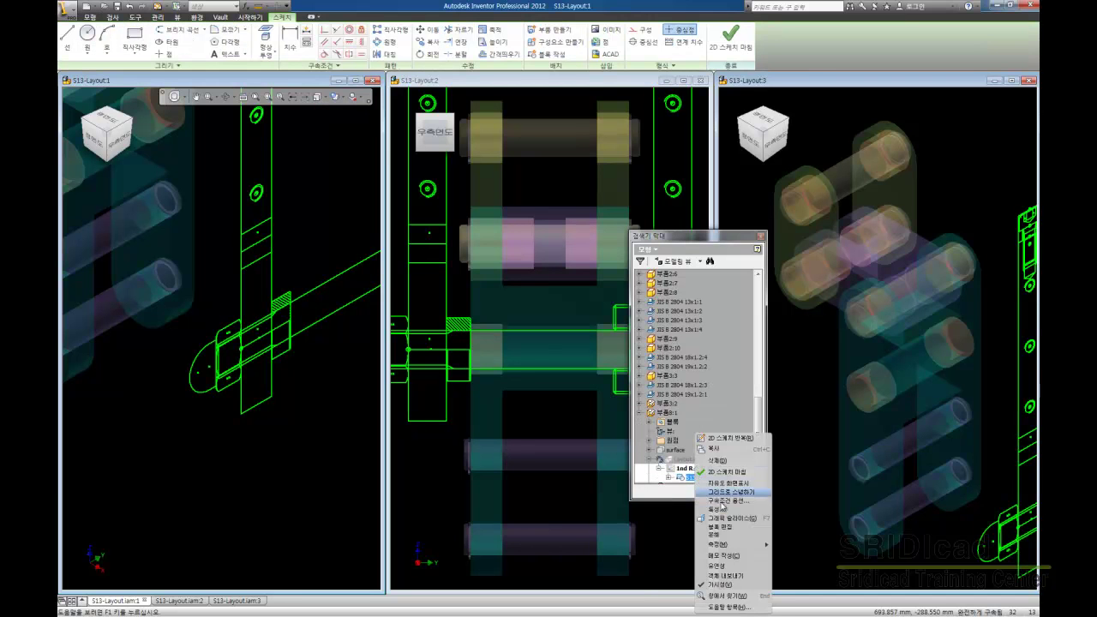
click(724, 534)
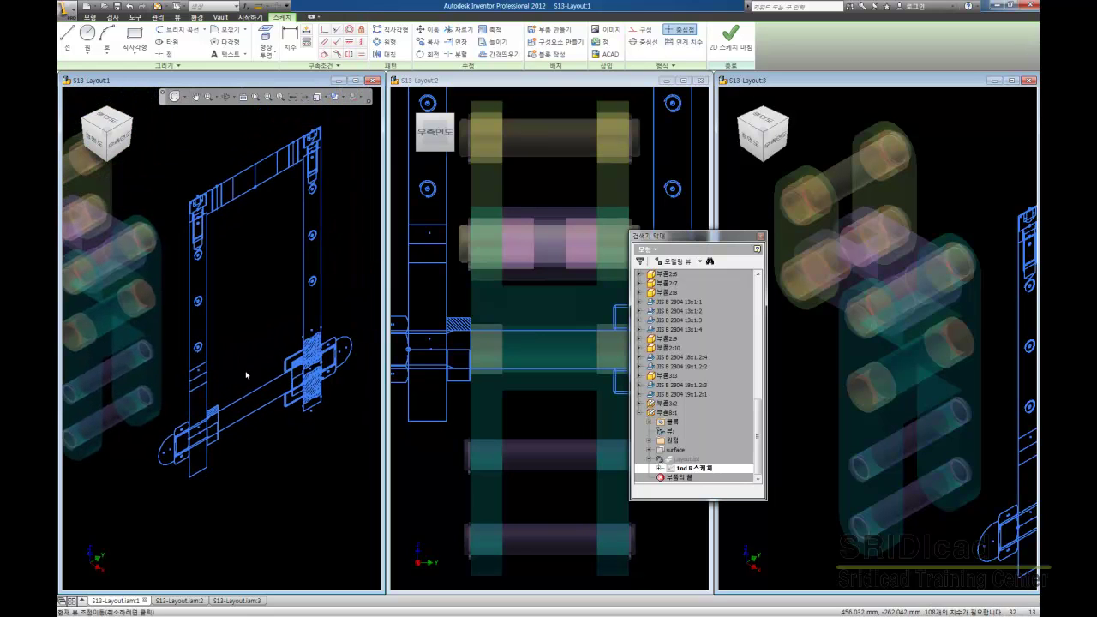
right_click(193, 135)
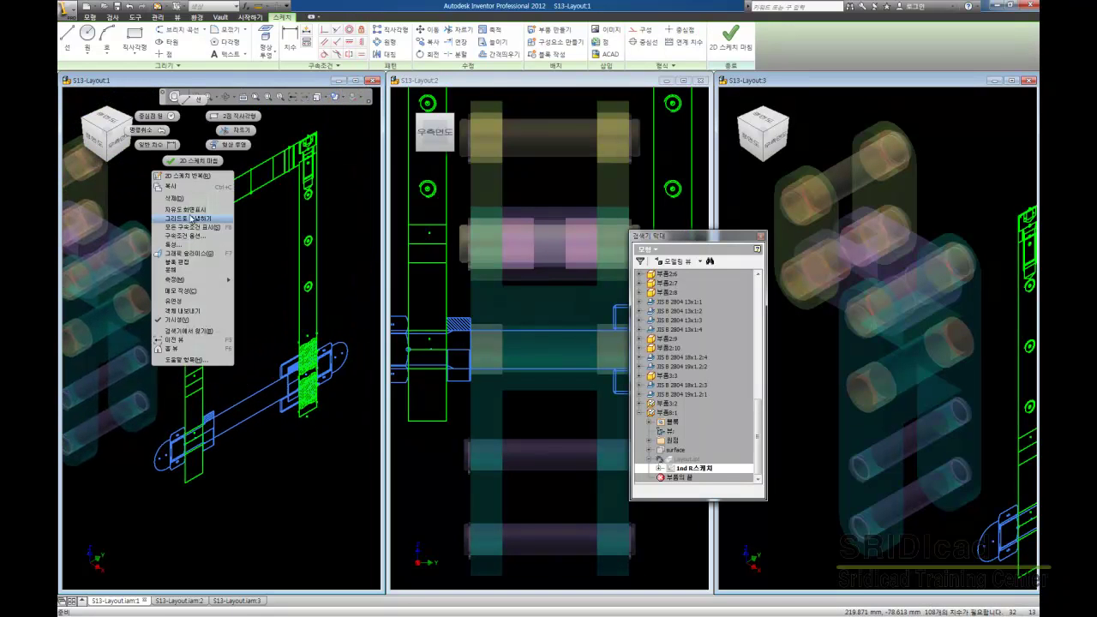
click(187, 199)
Step: Delete the extra geometry near the shaft's upper end, leaving only the shaft profile
scroll(283, 369, up, 3)
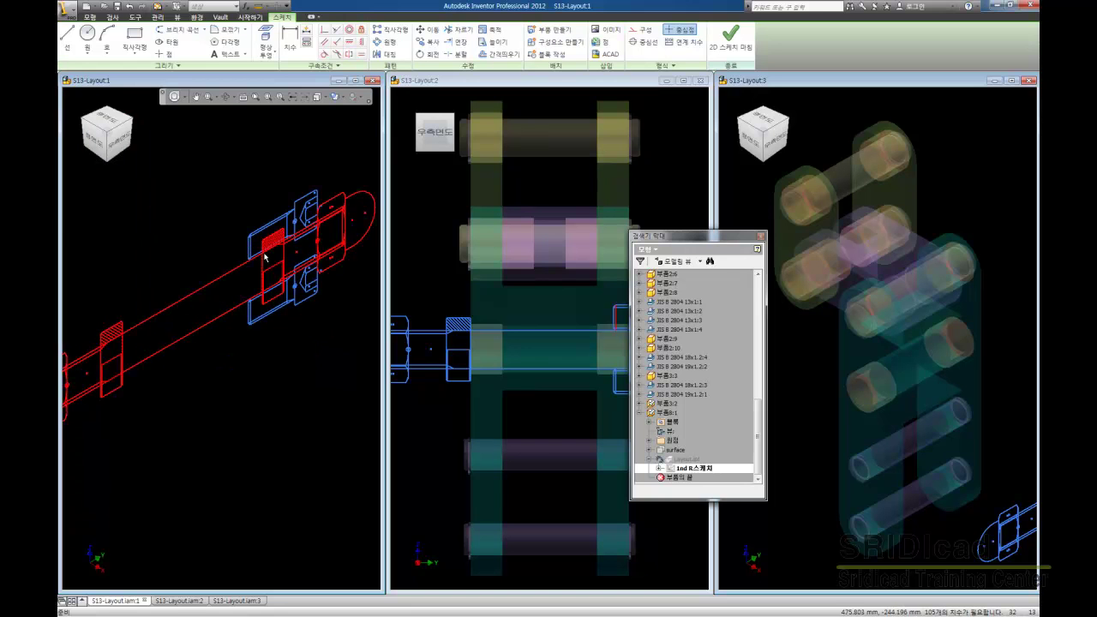
scroll(206, 325, down, 3)
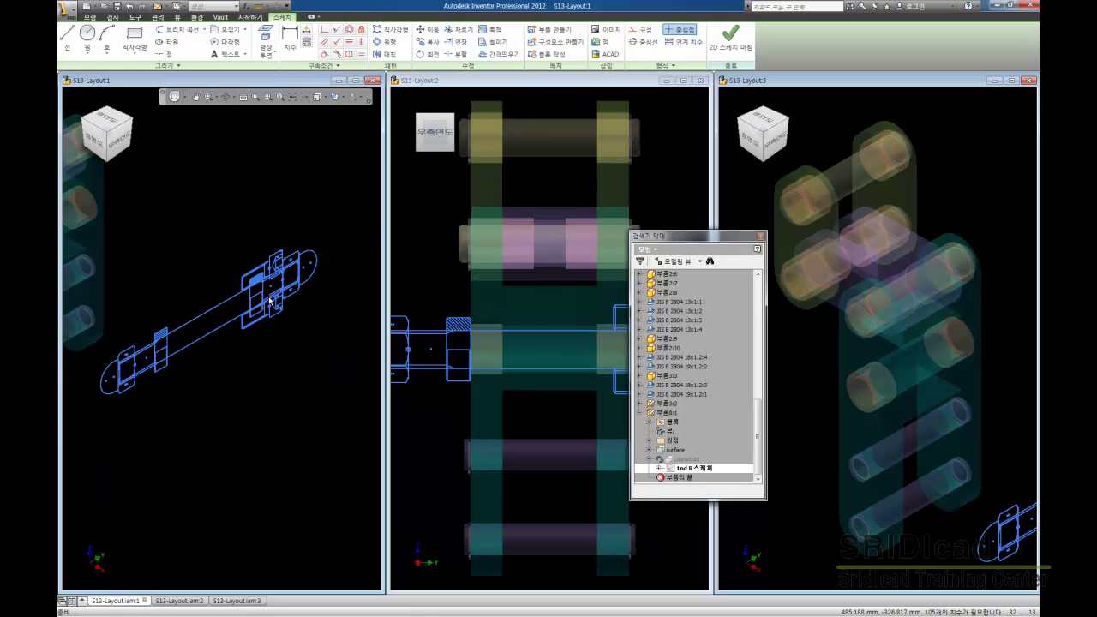
drag(200, 230, 308, 359)
right_click(306, 359)
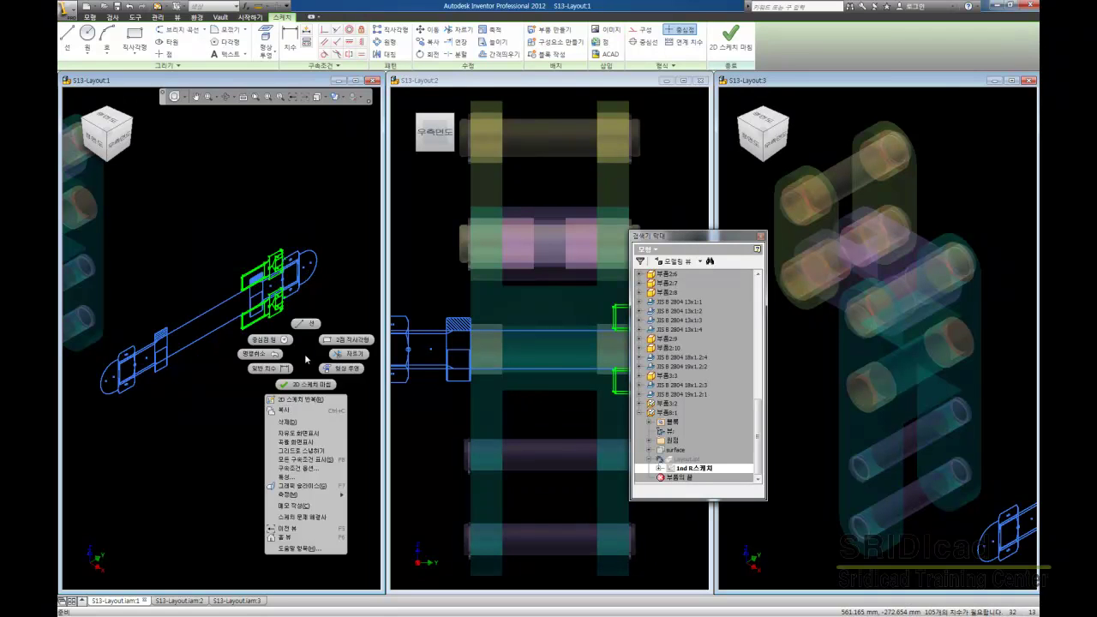
click(294, 420)
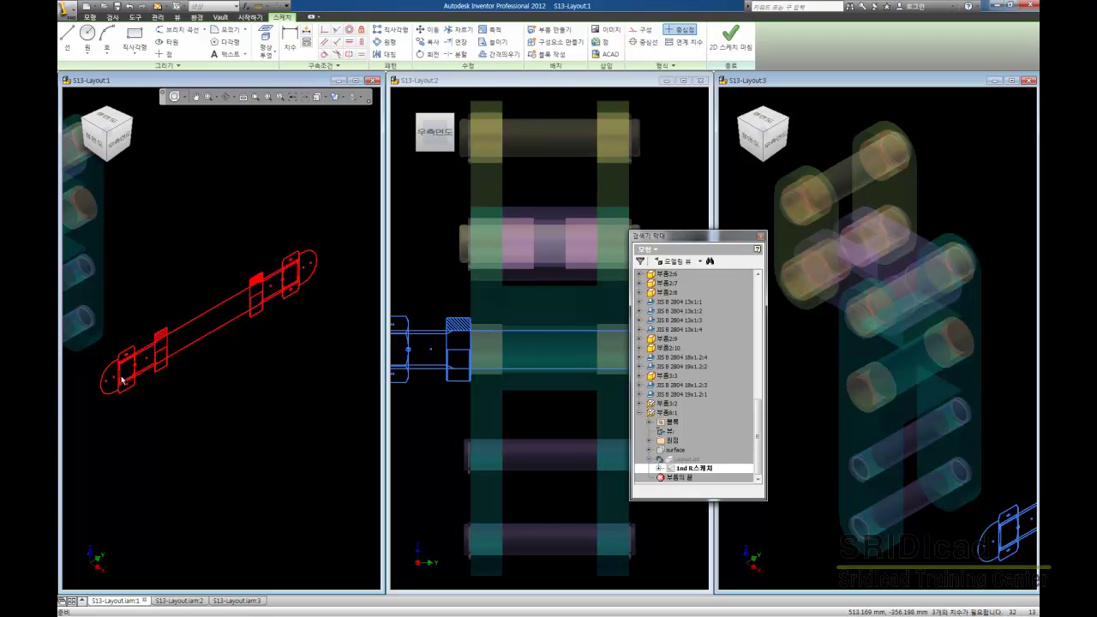
scroll(140, 380, up, 3)
scroll(236, 391, down, 2)
middle_drag(236, 390, 219, 405)
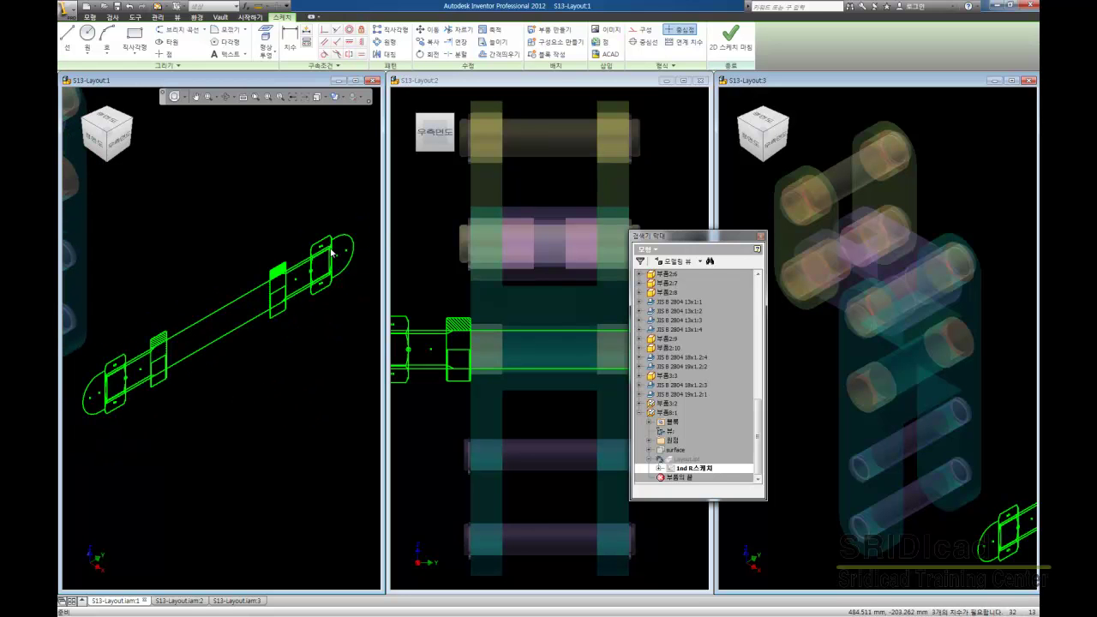
right_click(331, 253)
click(320, 383)
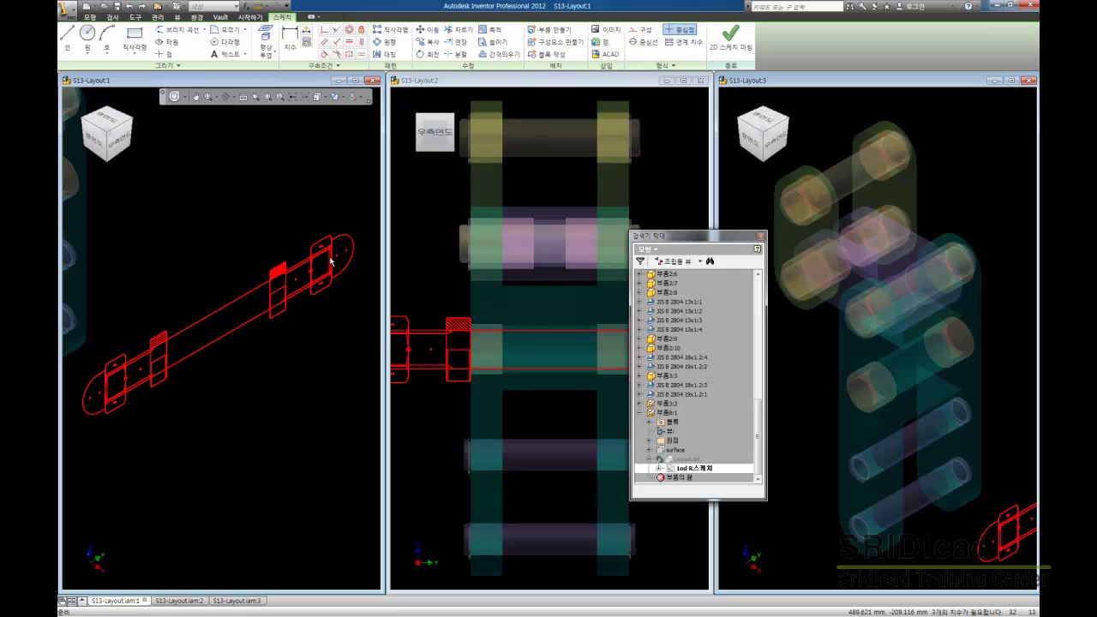
middle_drag(266, 395, 271, 345)
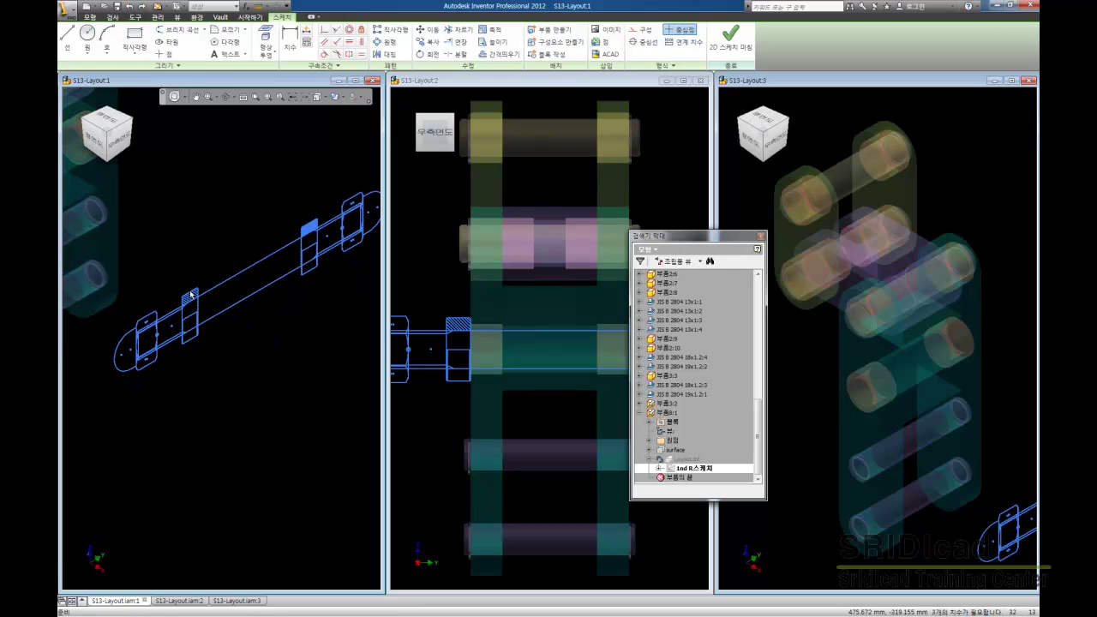
Step: Check that blocks S13-01-035-R:1 and S13-01-035-R:2 sit nested under block S13-01-034-R:2
click(215, 306)
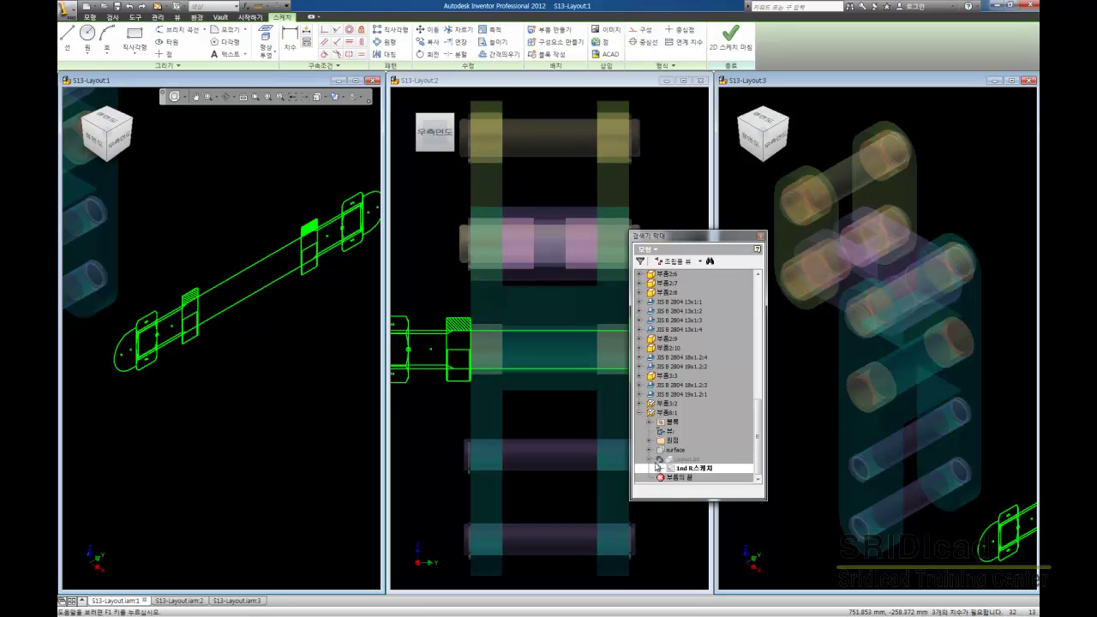
click(657, 468)
click(672, 482)
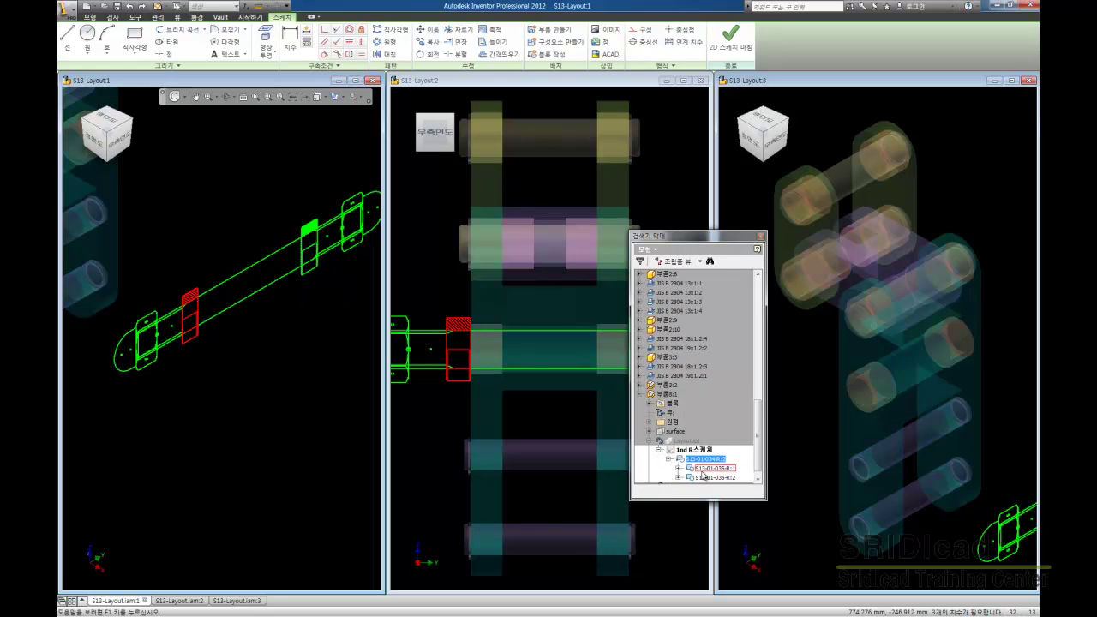
click(712, 469)
click(693, 461)
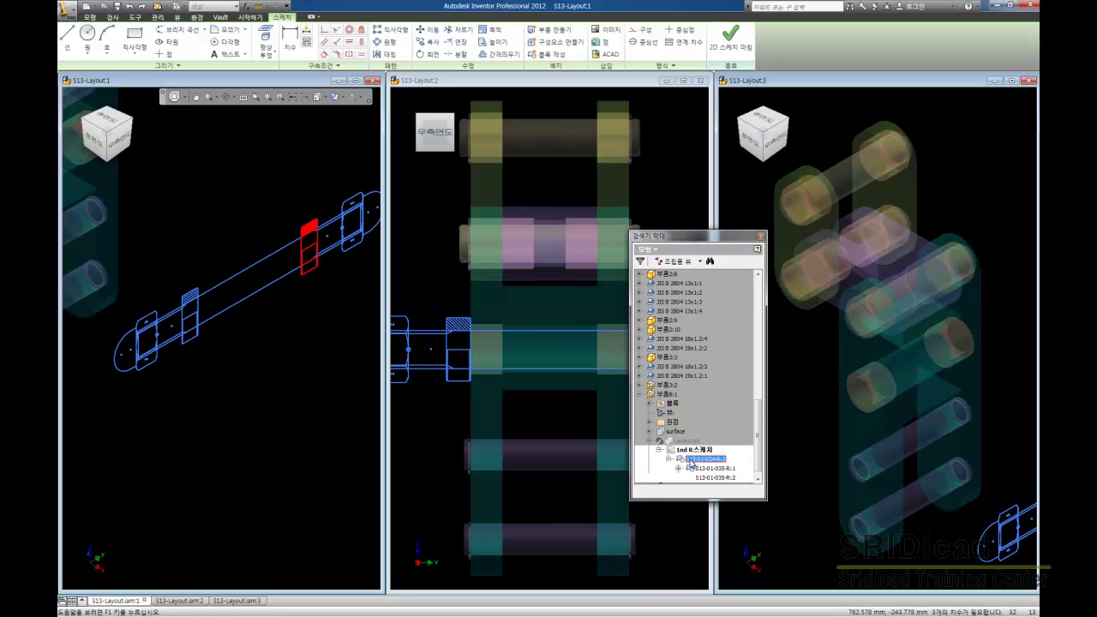
click(296, 430)
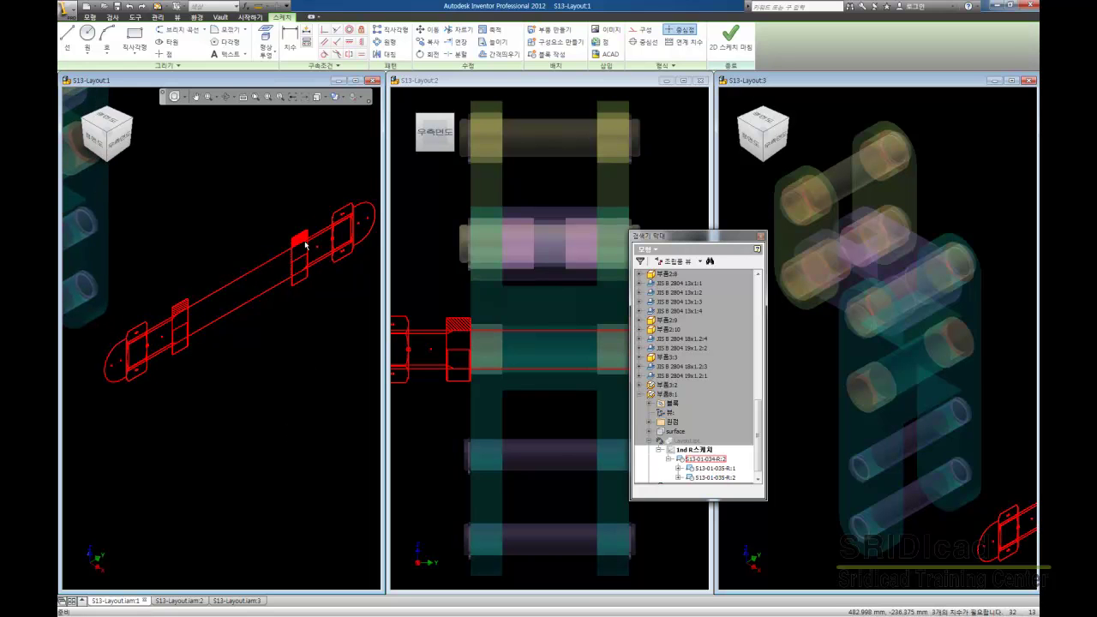
click(305, 245)
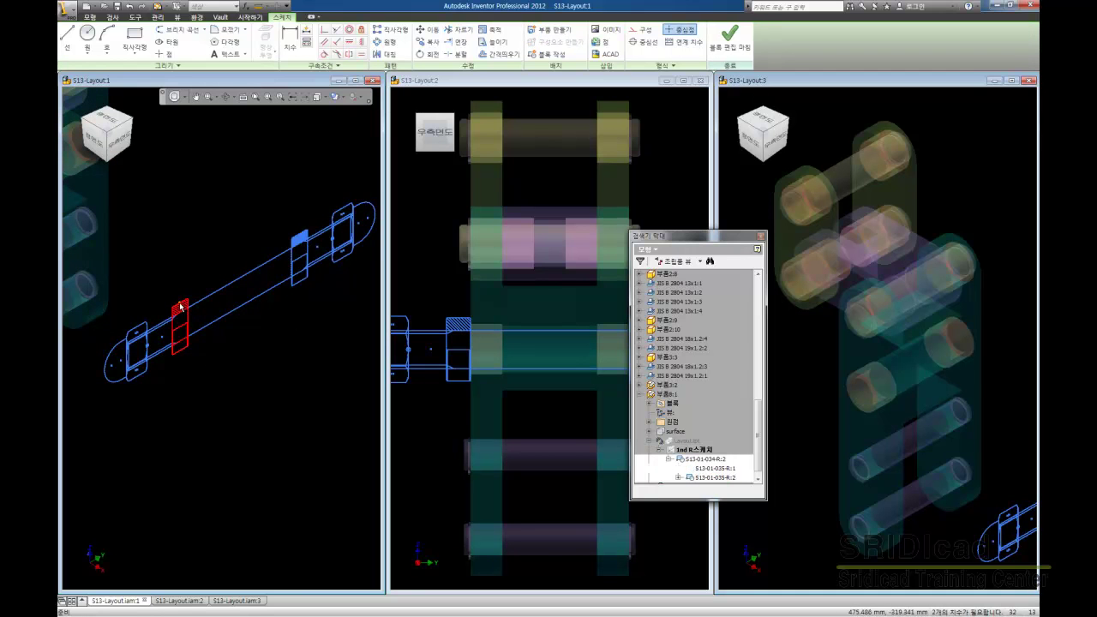
click(730, 38)
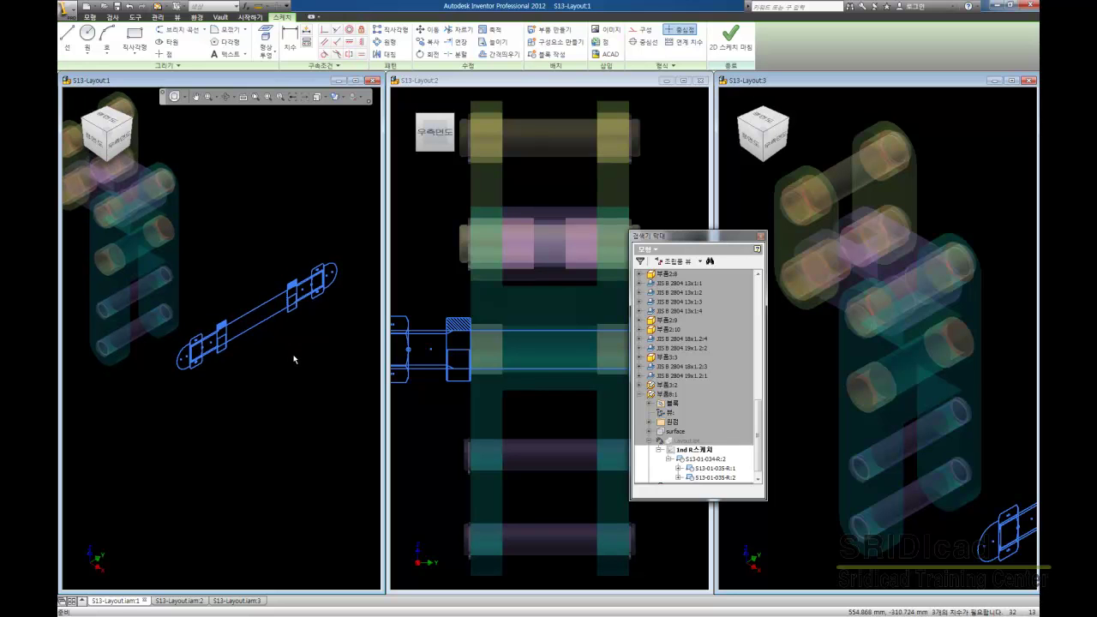
Step: Make block S13-01-034-R:2 into new part 부품9 and return to the top assembly
click(155, 17)
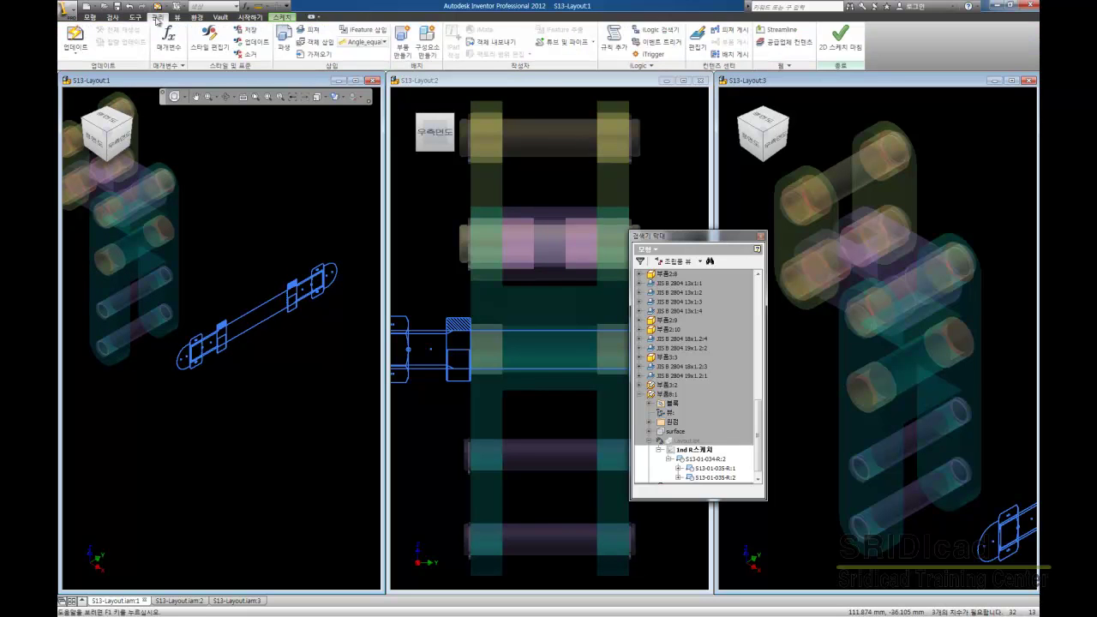
click(223, 329)
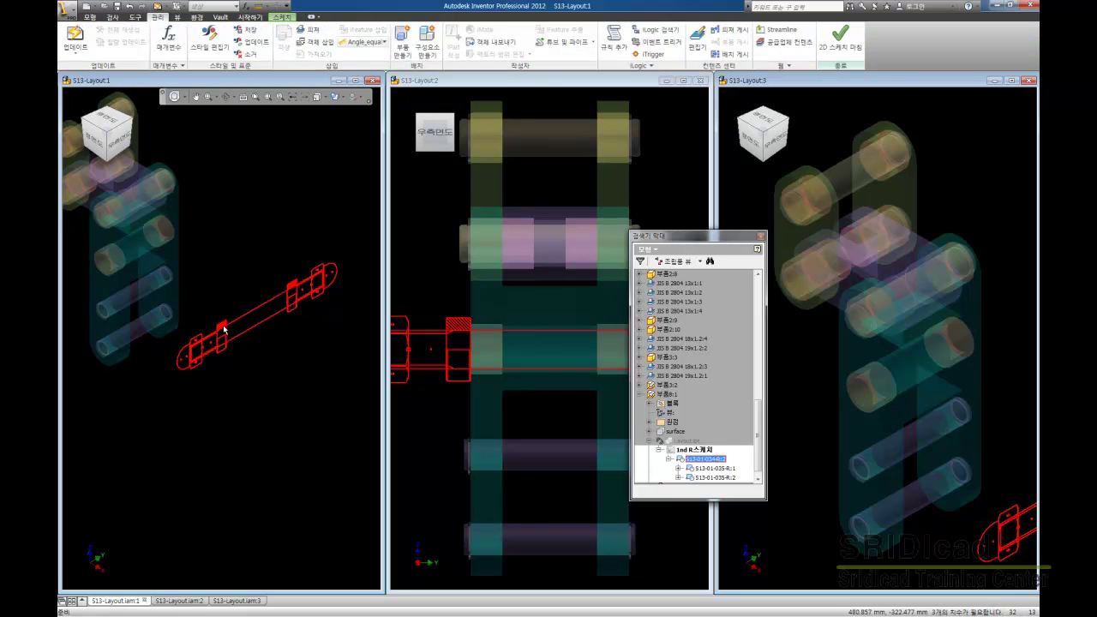
click(223, 328)
click(402, 43)
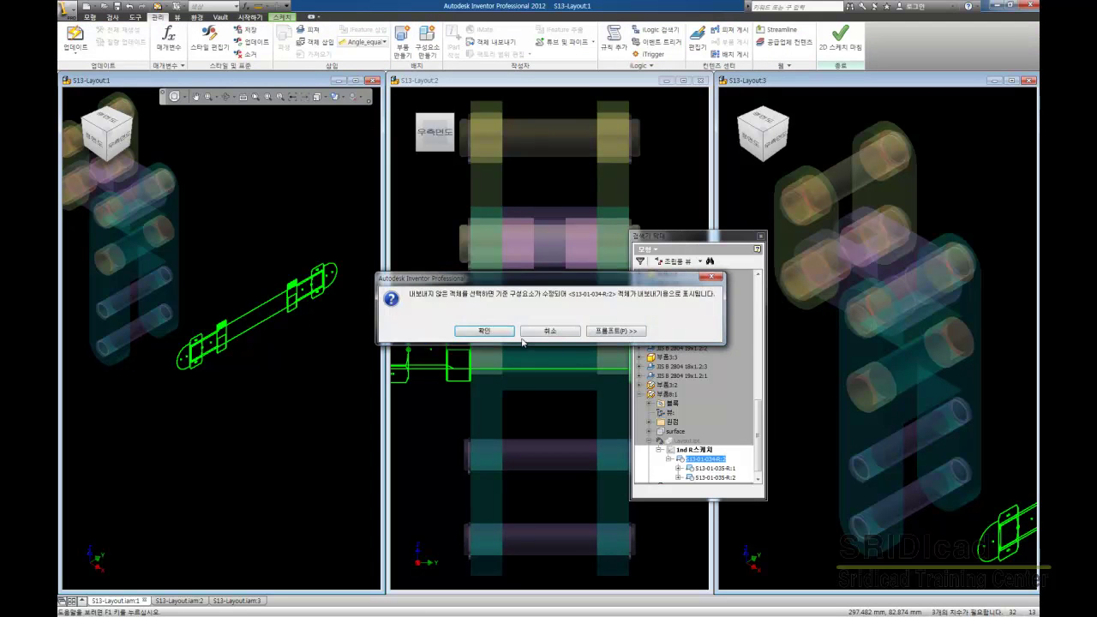
click(482, 331)
click(471, 322)
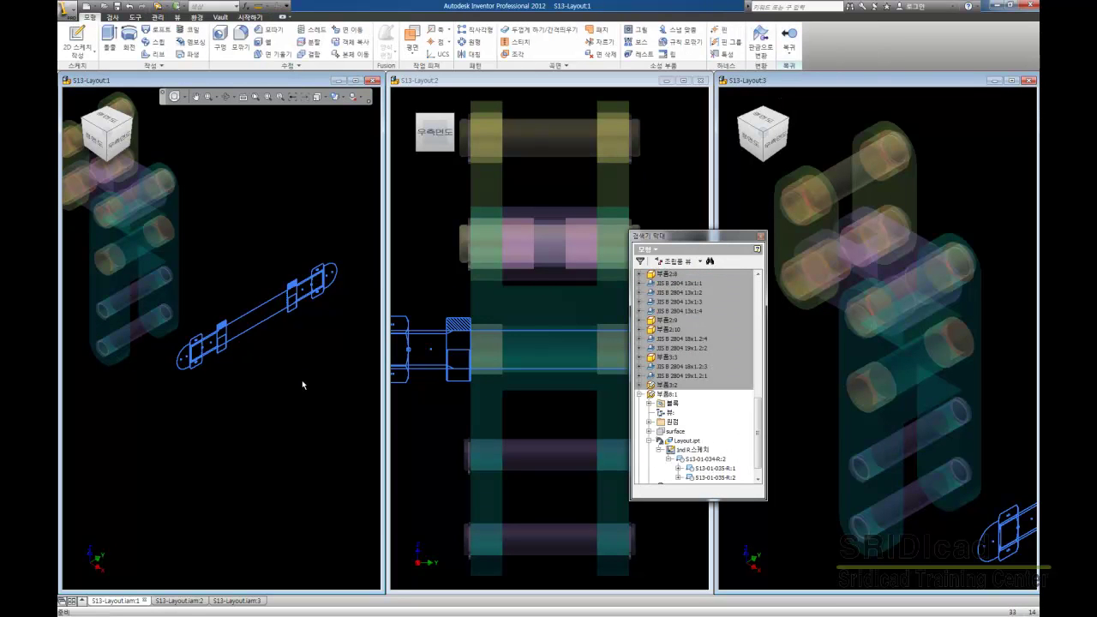
click(789, 65)
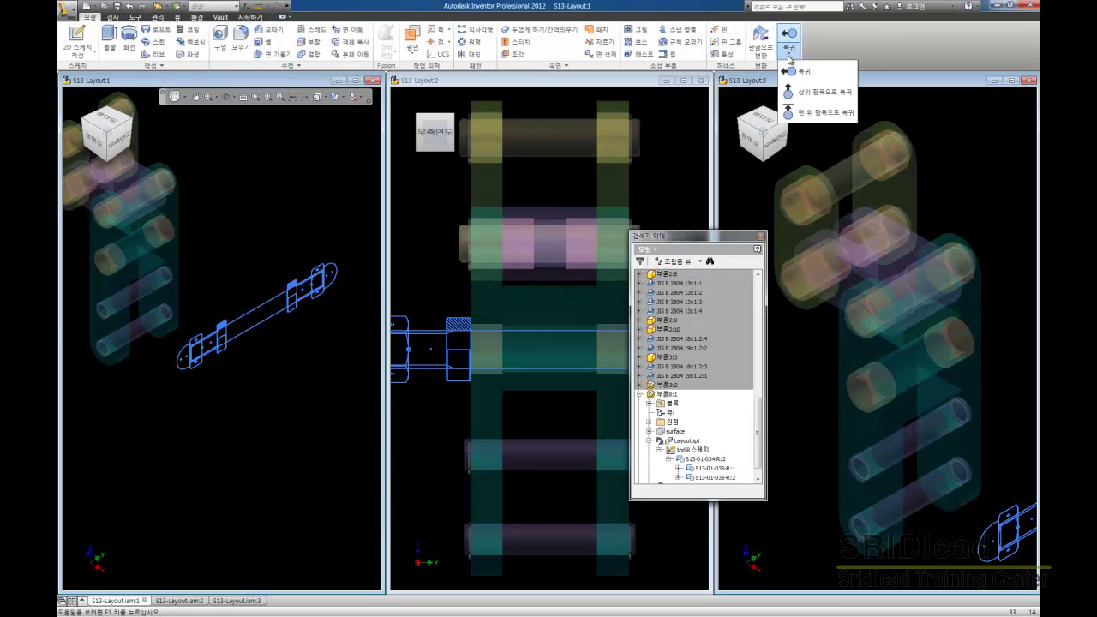
click(814, 113)
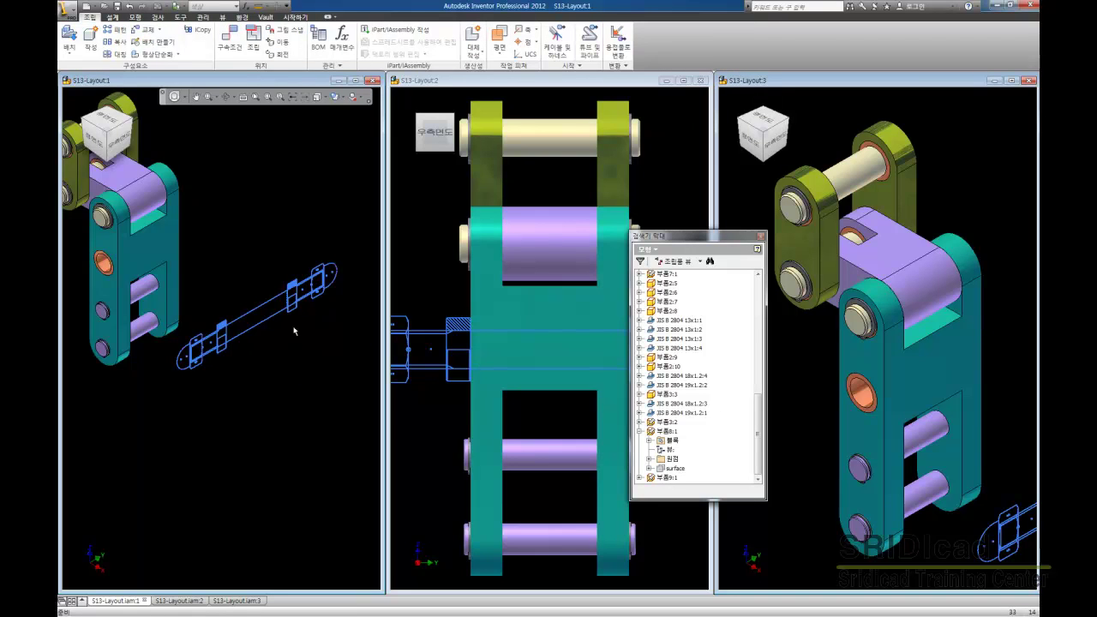
Step: Collapse 부품8:1 in the browser and isolate it, hiding all other components
click(640, 431)
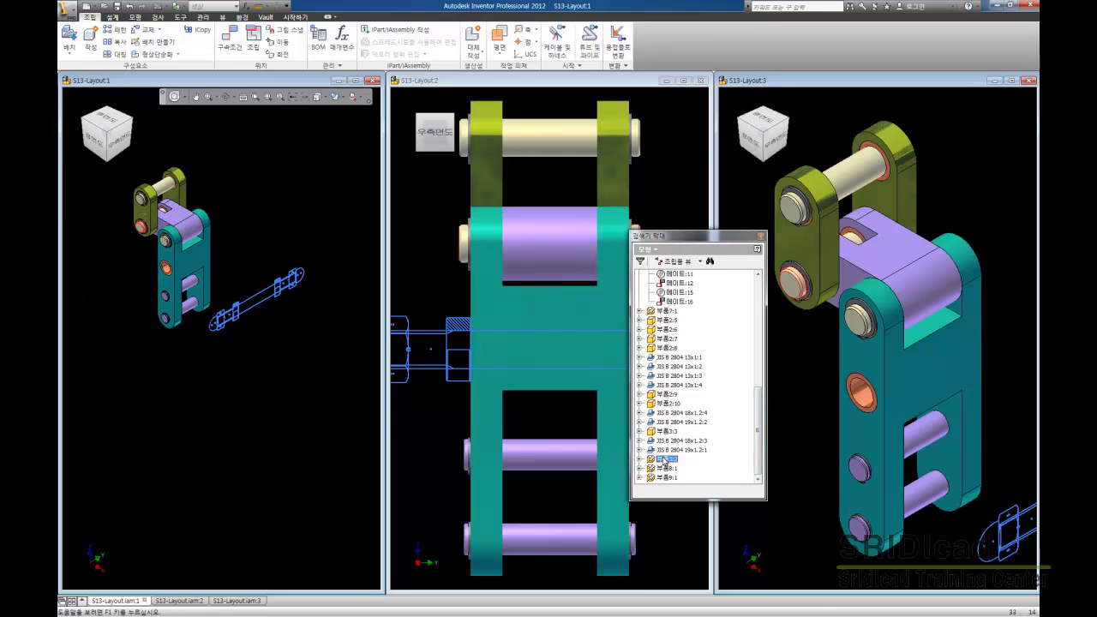
scroll(255, 292, down, 3)
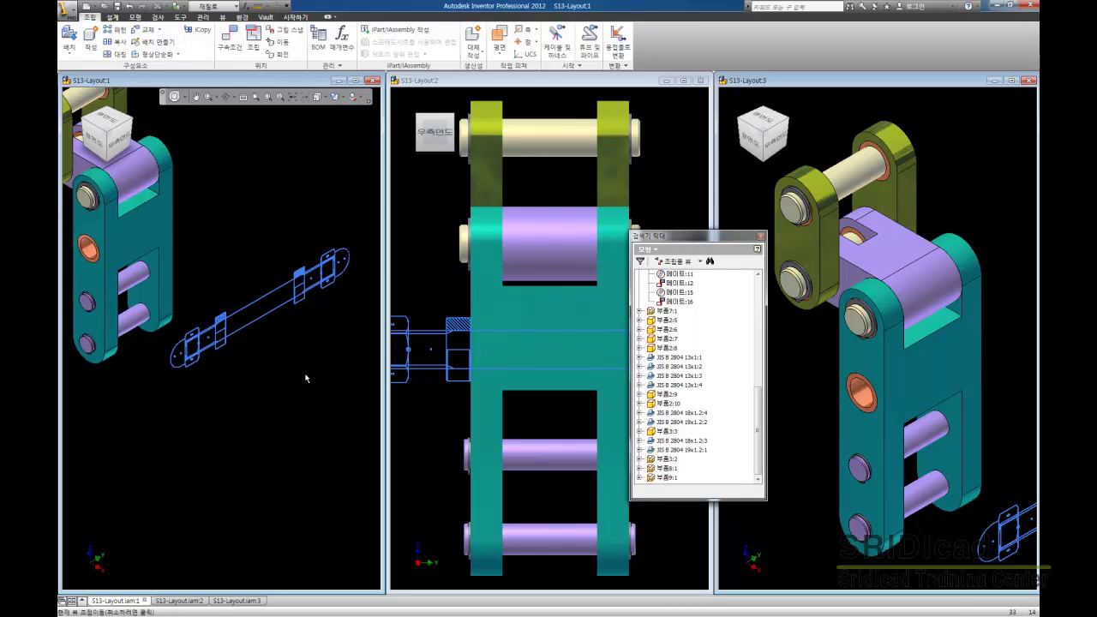
right_click(667, 469)
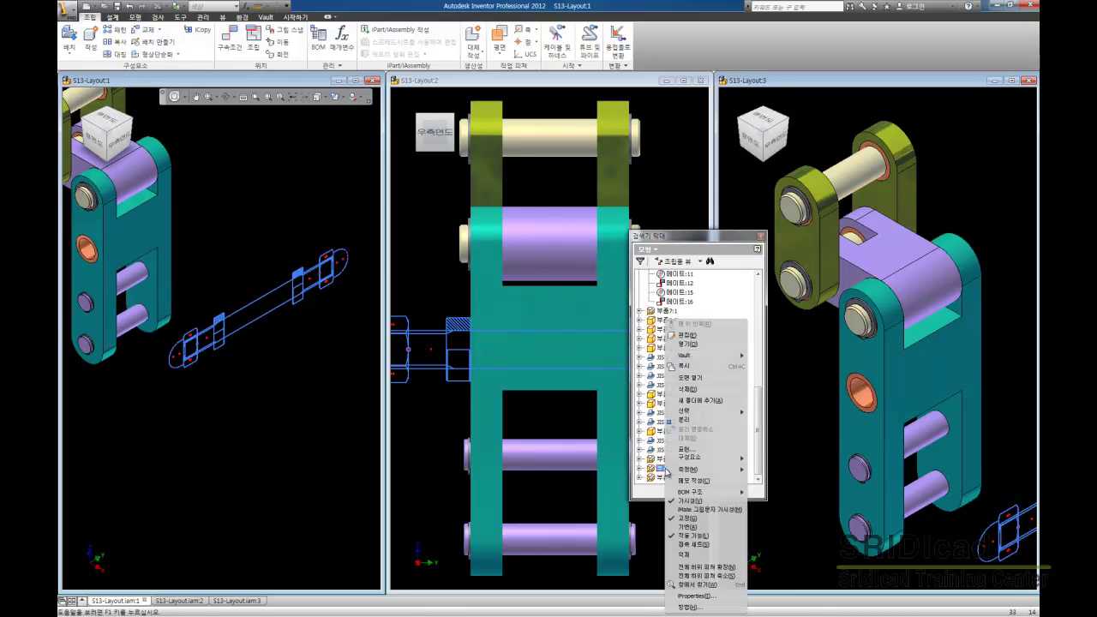
click(686, 420)
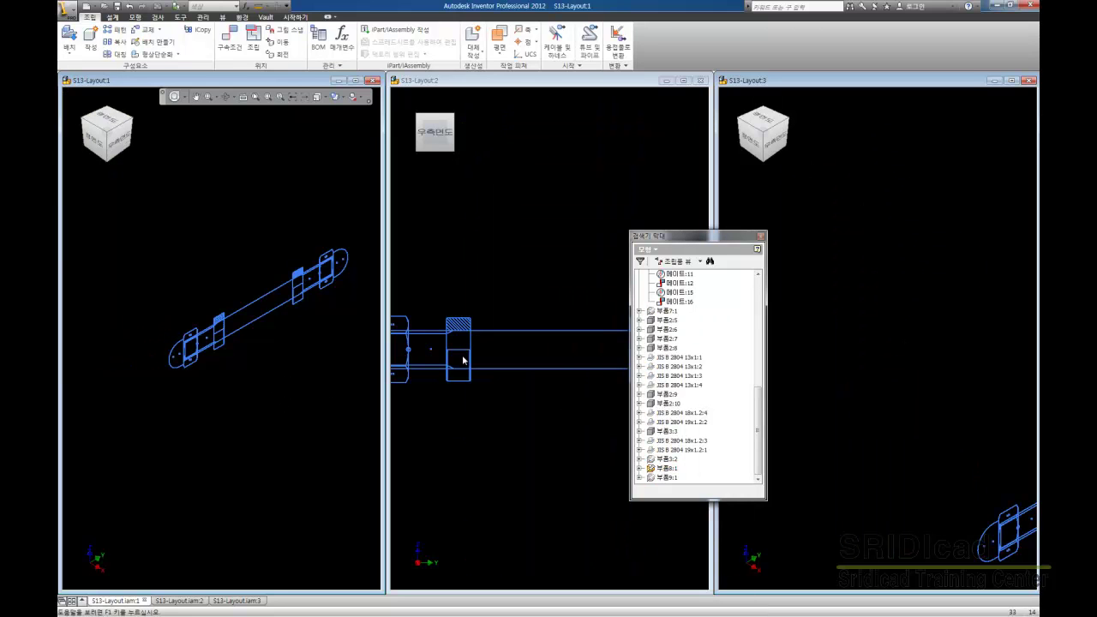
Step: Edit 부품8:1 in place, open the 3nd R스케치 layout sketch and zoom out to see all of it
double_click(654, 470)
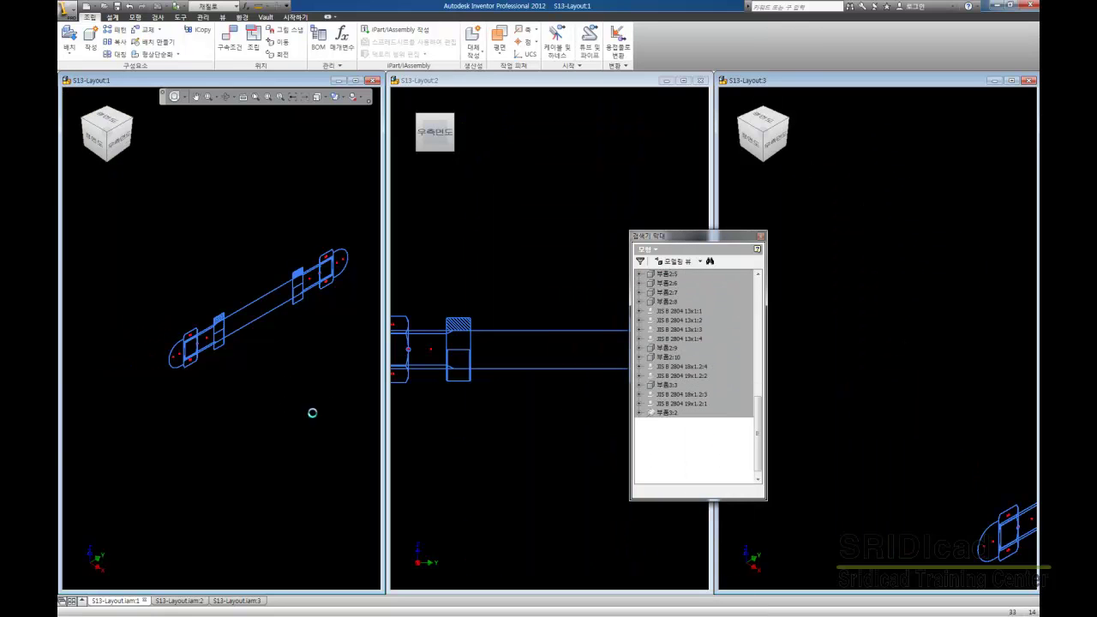
right_click(264, 294)
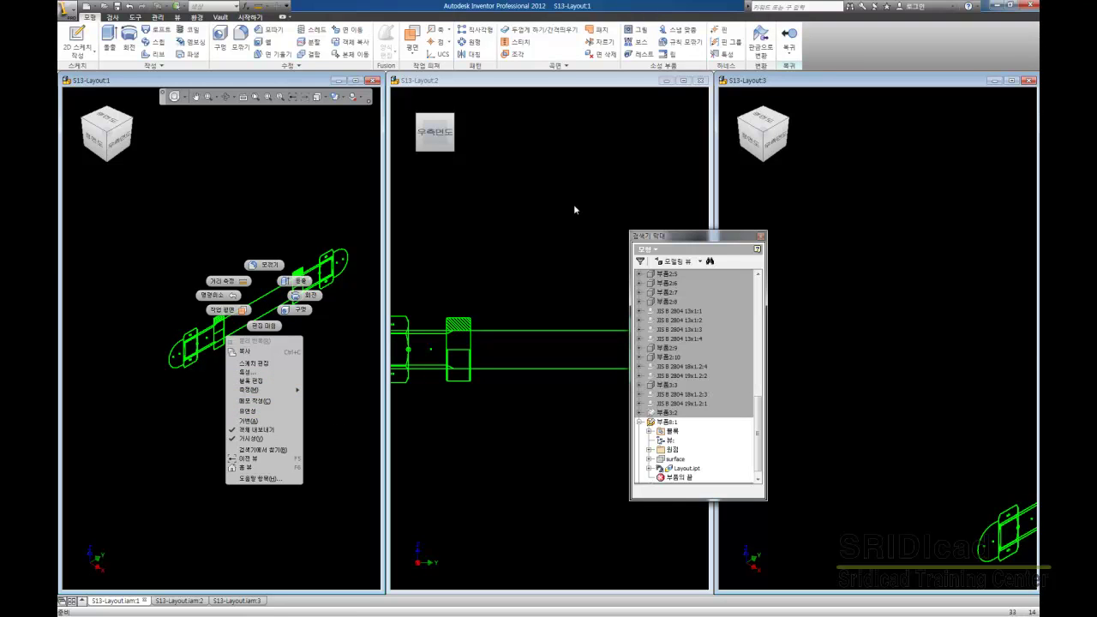
click(254, 363)
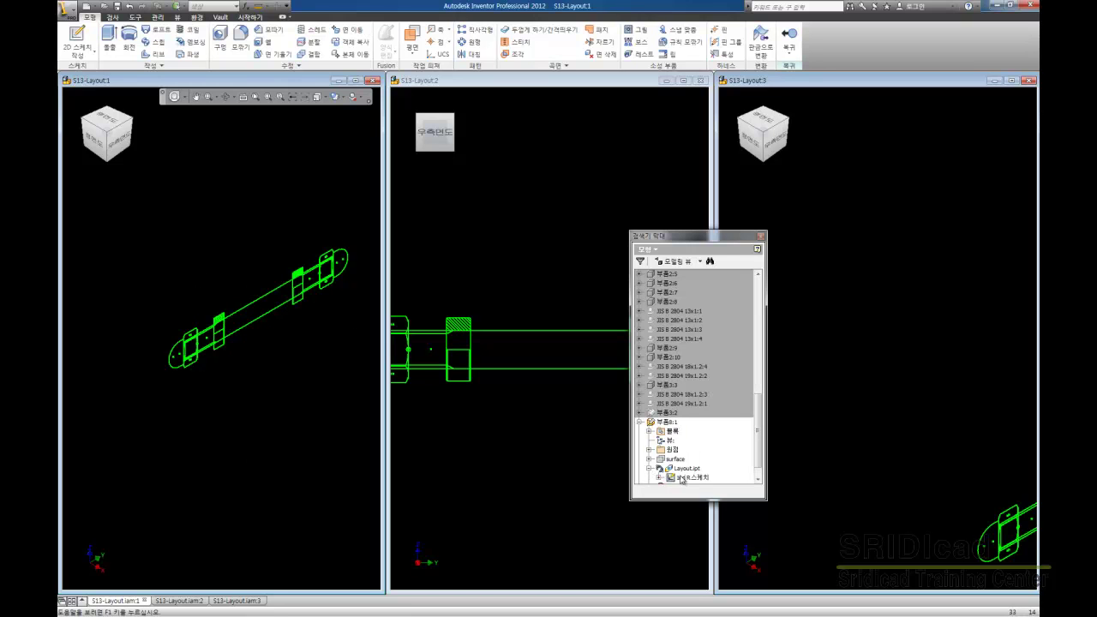
double_click(674, 477)
scroll(226, 309, up, 3)
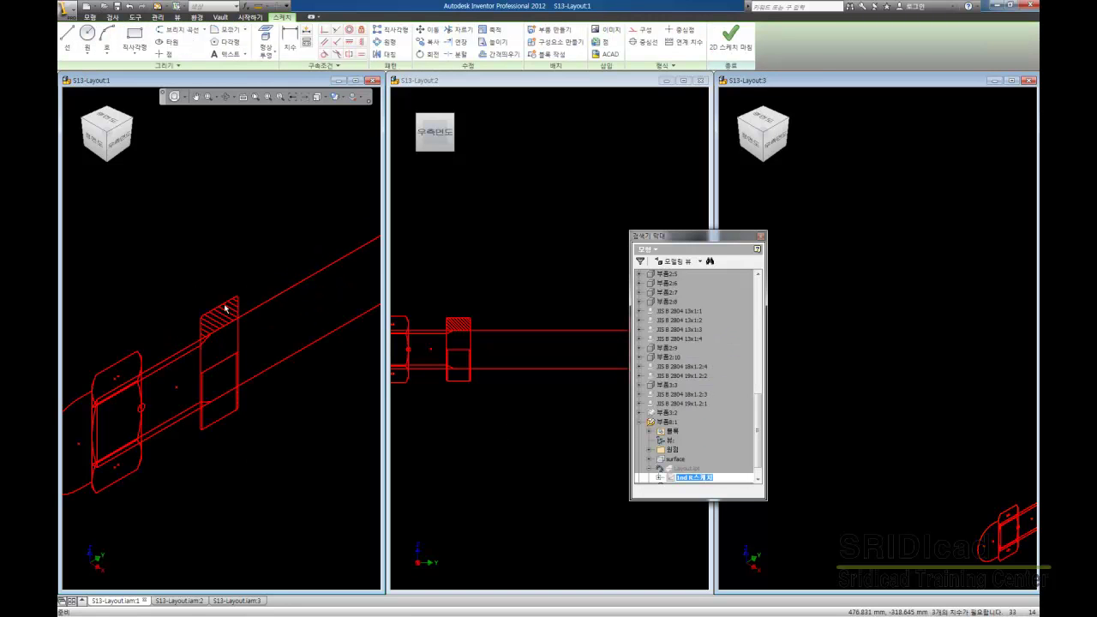
click(227, 308)
right_click(226, 307)
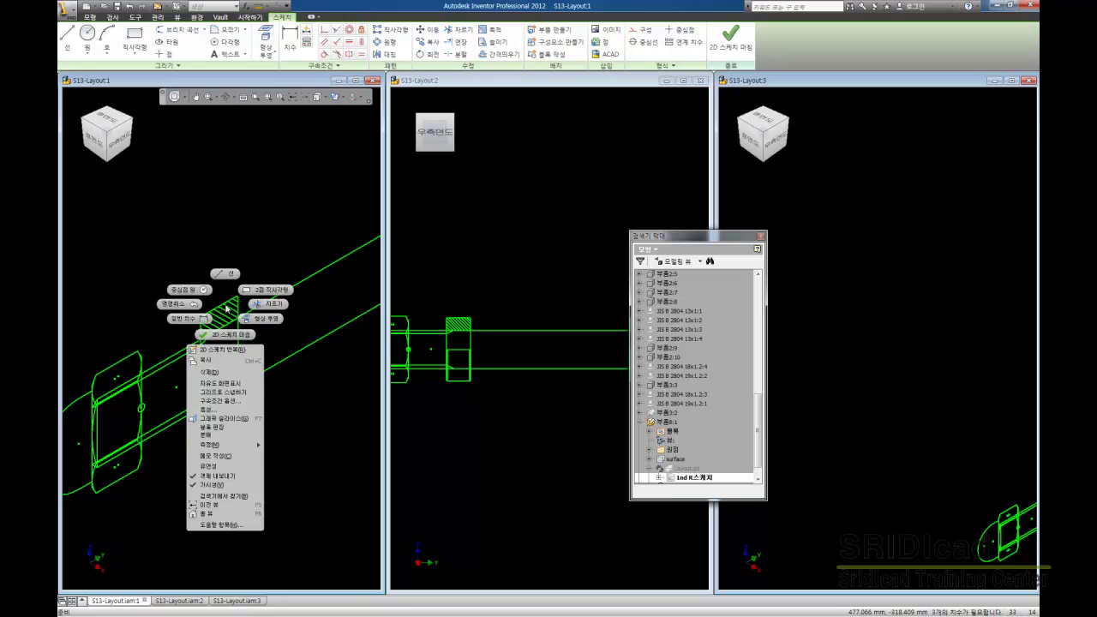
click(217, 436)
scroll(172, 307, down, 2)
scroll(221, 324, down, 2)
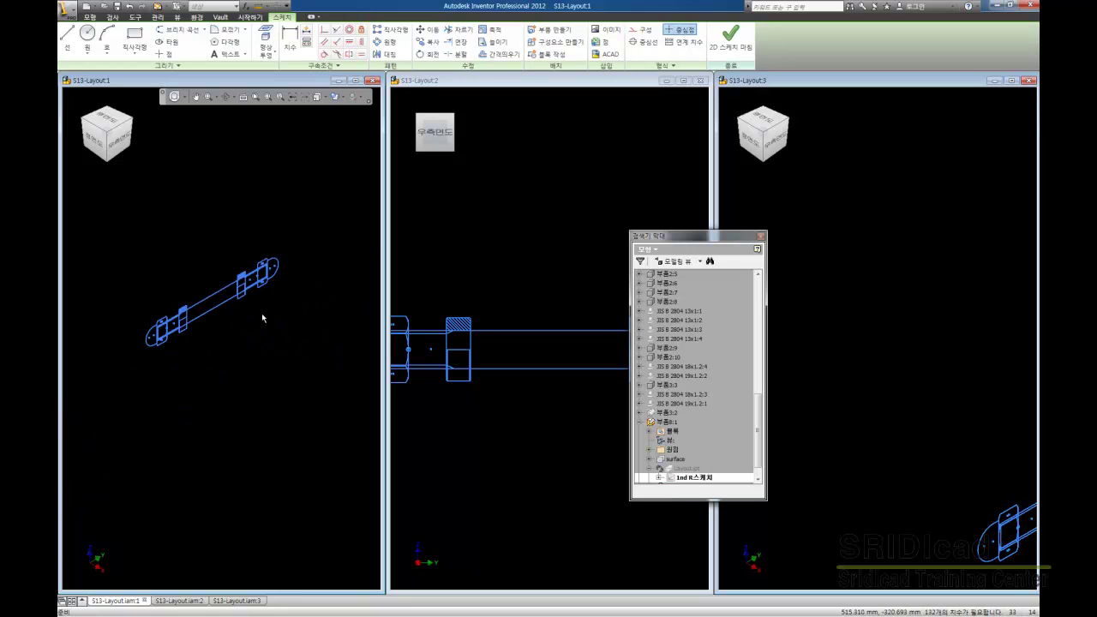
right_click(257, 230)
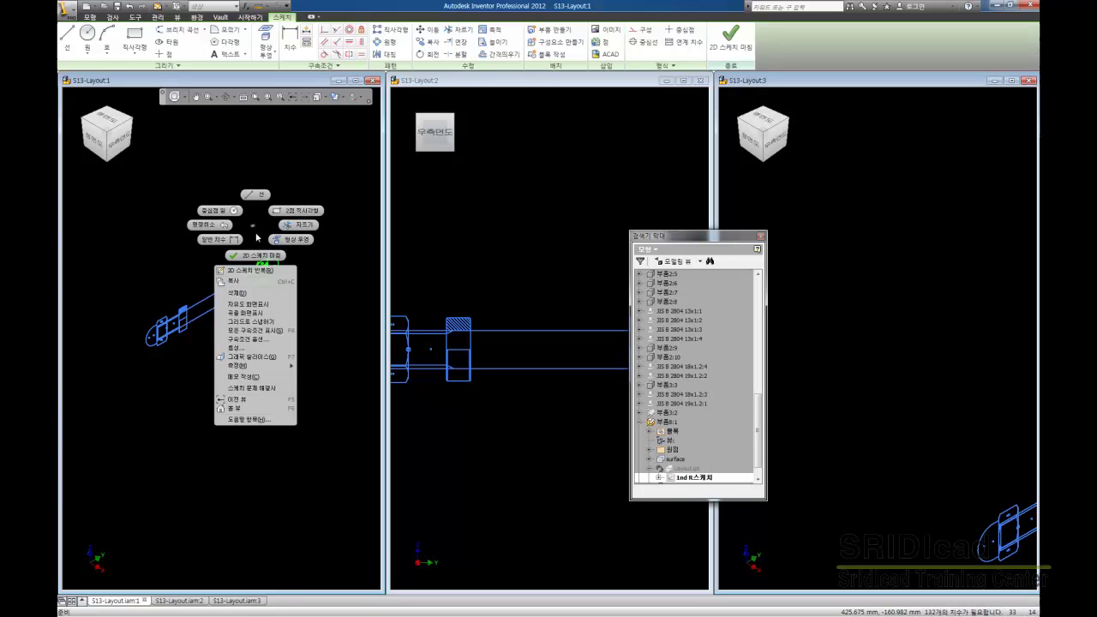
click(248, 290)
Step: In the right view, delete the shaft outline, the U-shaped end and the connecting line
key(Page_Up)
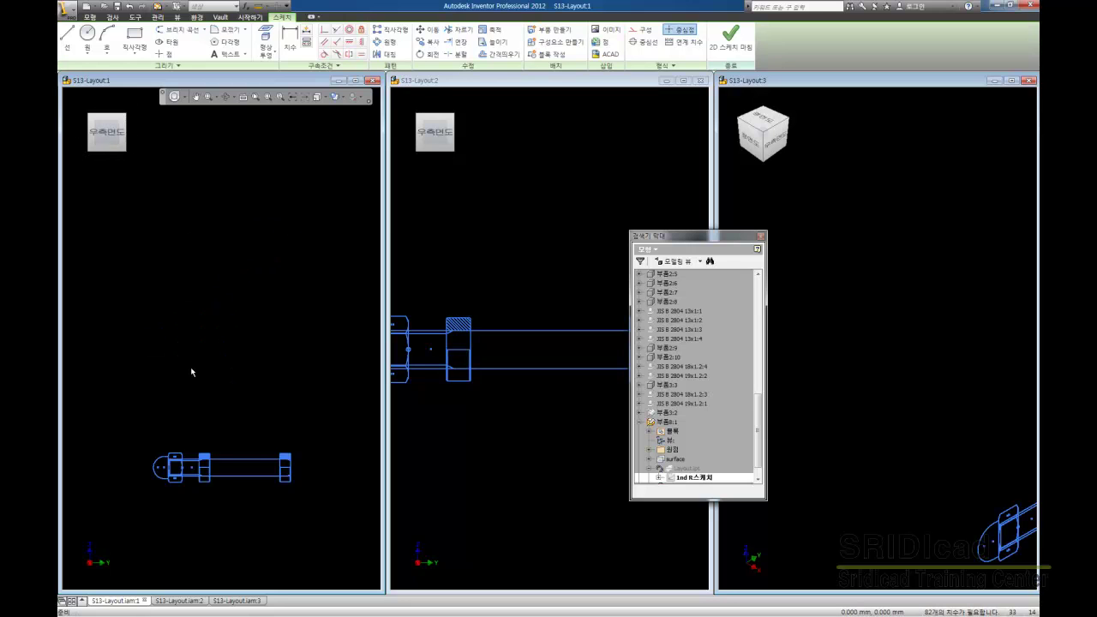
drag(110, 209, 319, 251)
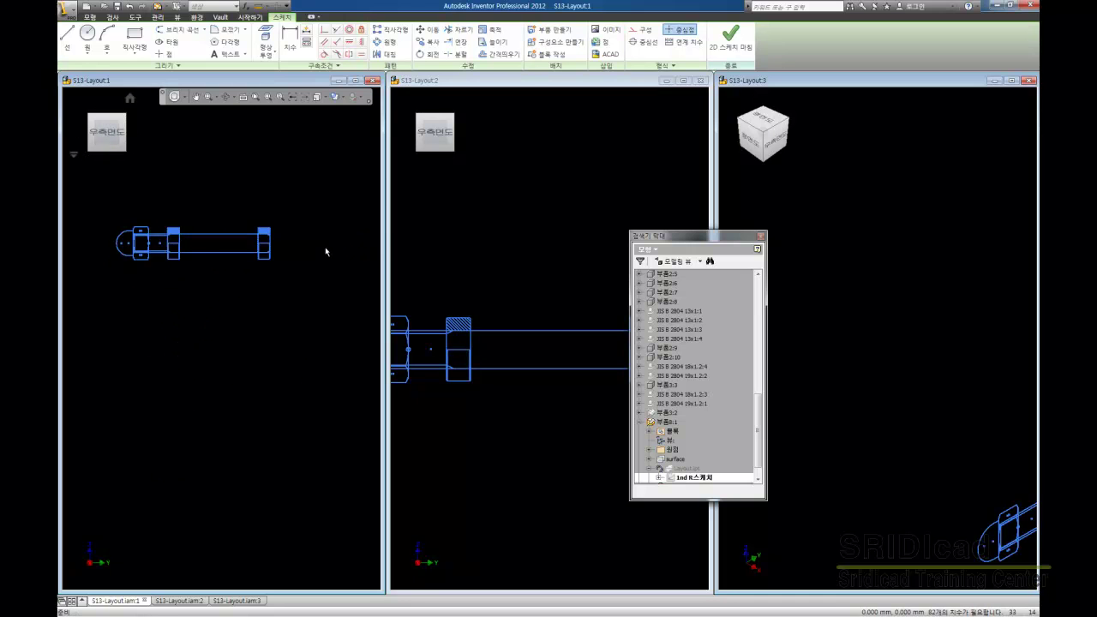
right_click(236, 203)
click(216, 264)
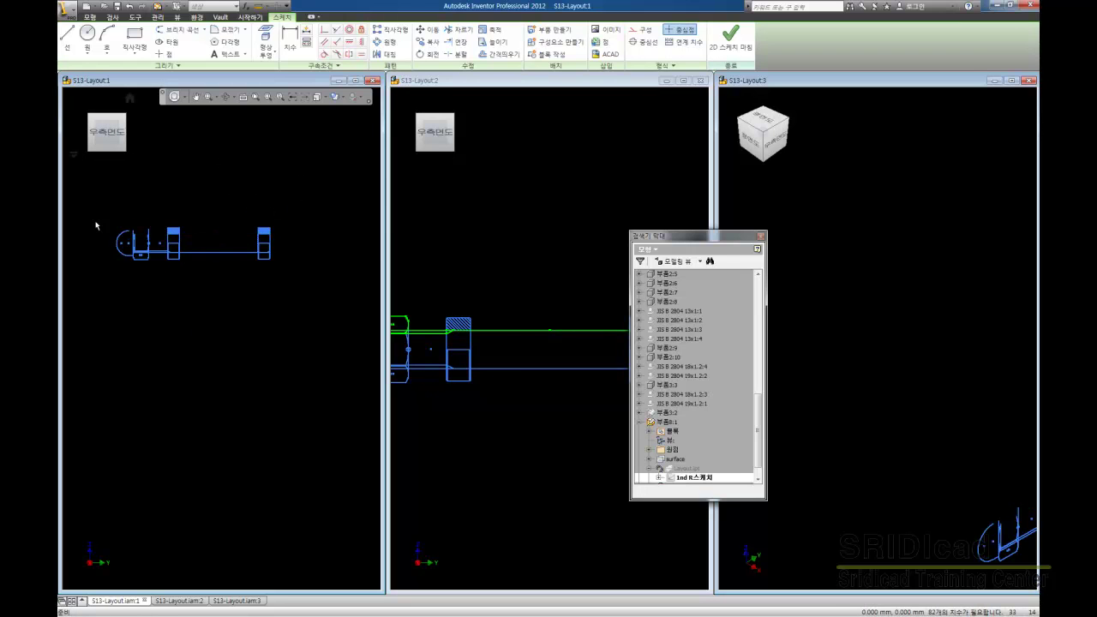
drag(160, 280, 102, 207)
right_click(111, 206)
click(138, 263)
right_click(215, 195)
click(240, 253)
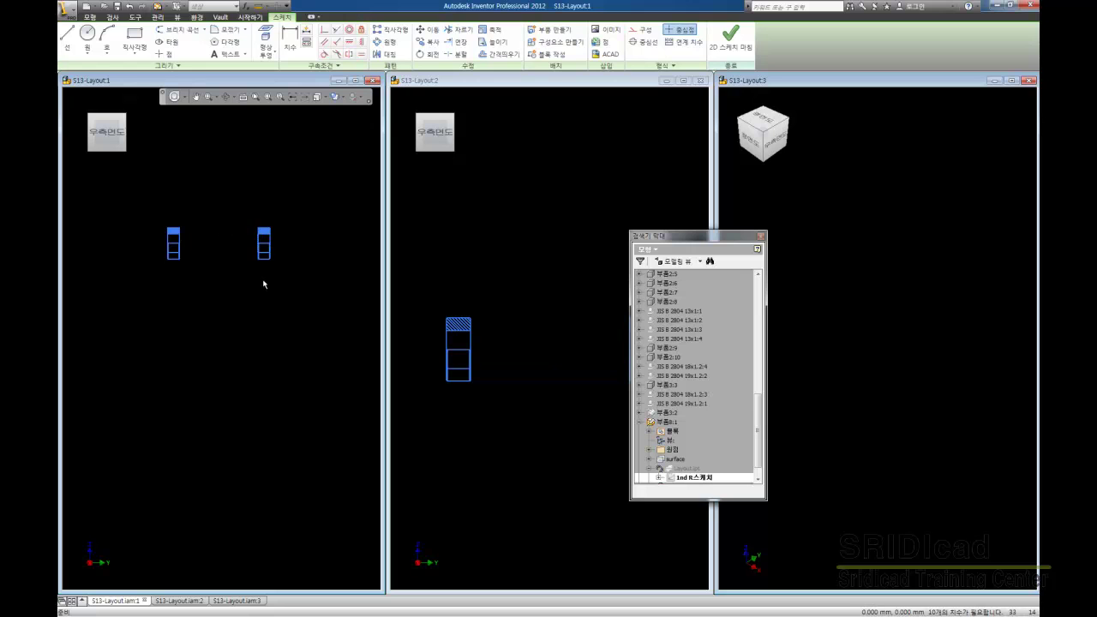
right_click(210, 246)
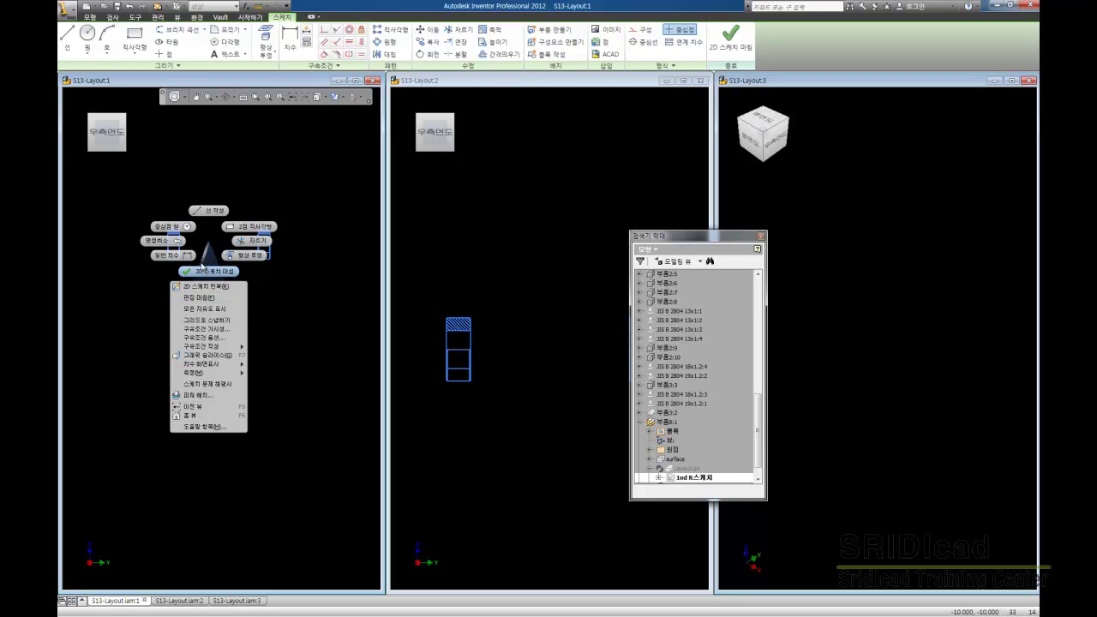
click(203, 260)
Step: Explode the left block into sketch geometry and select the right block
right_click(199, 205)
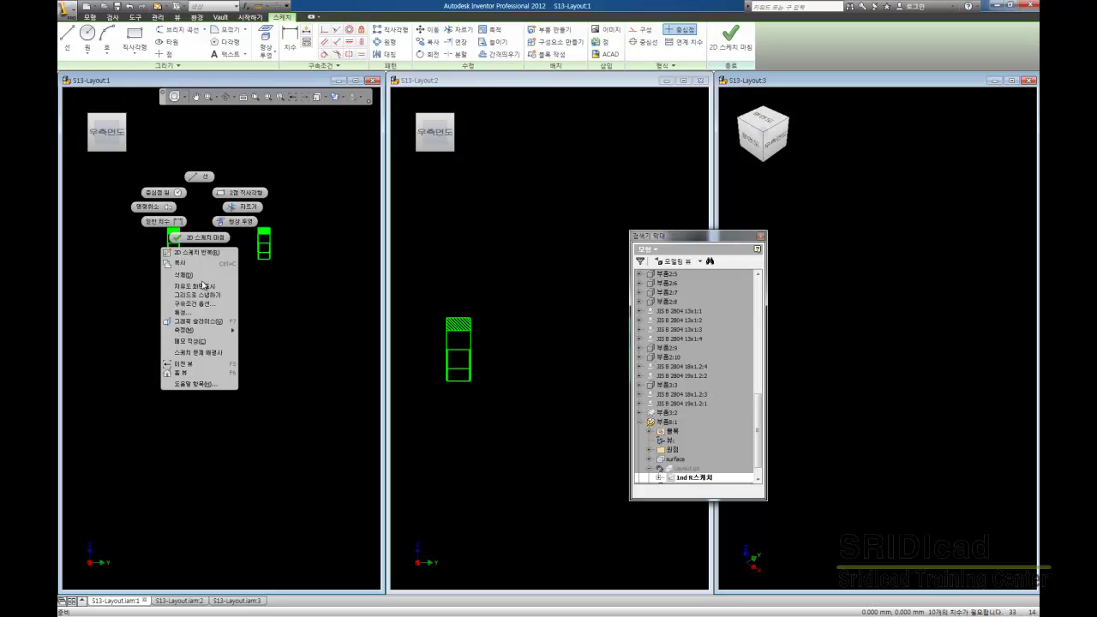
click(278, 335)
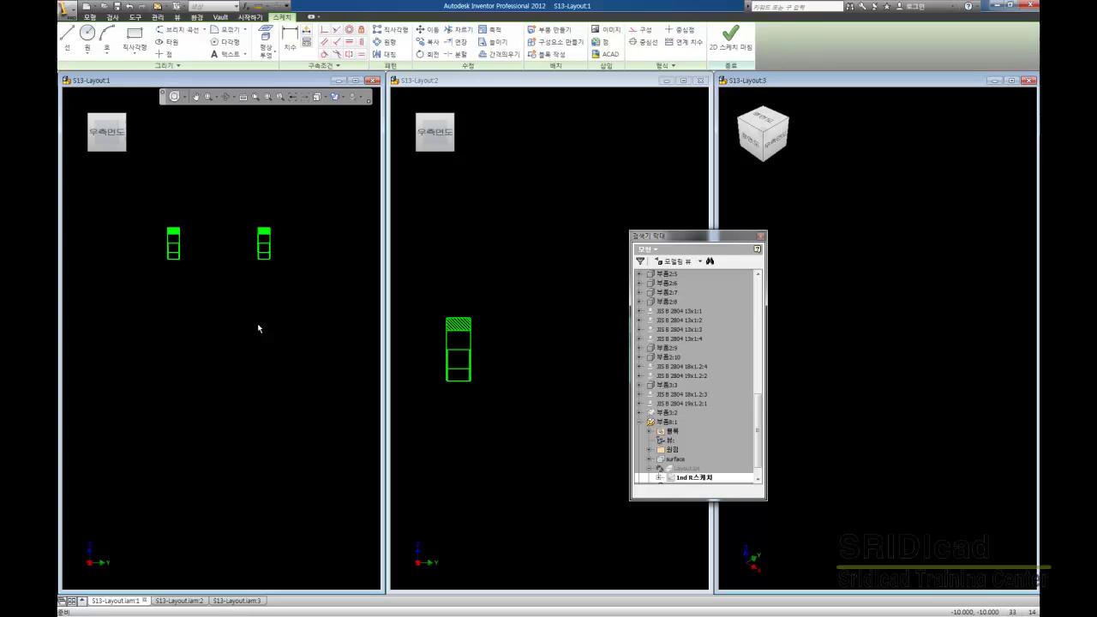
right_click(177, 237)
click(198, 357)
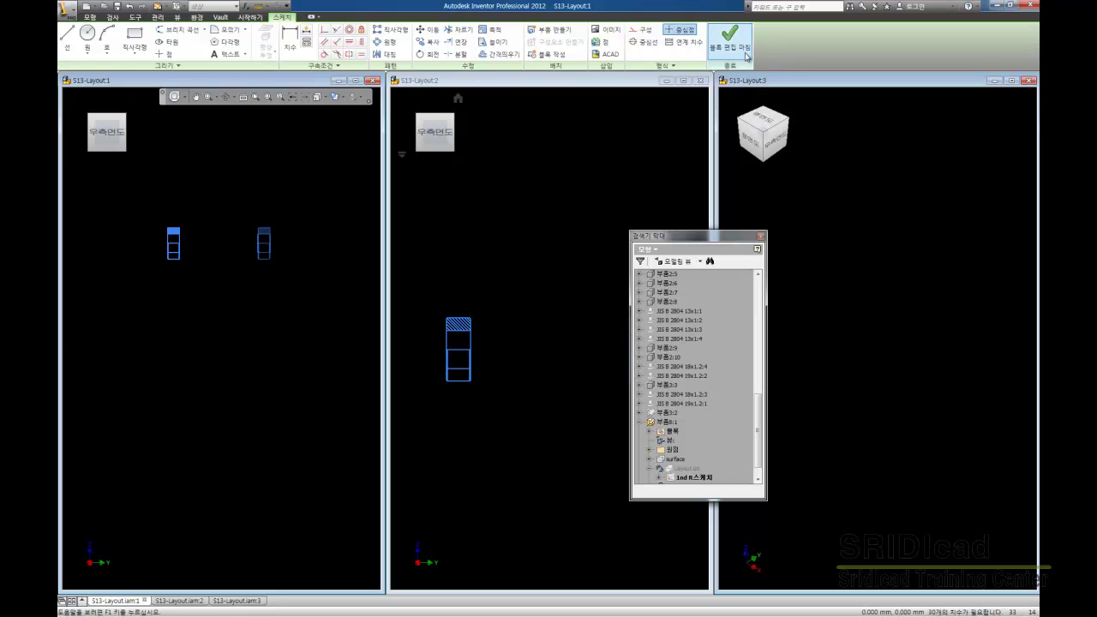
click(174, 242)
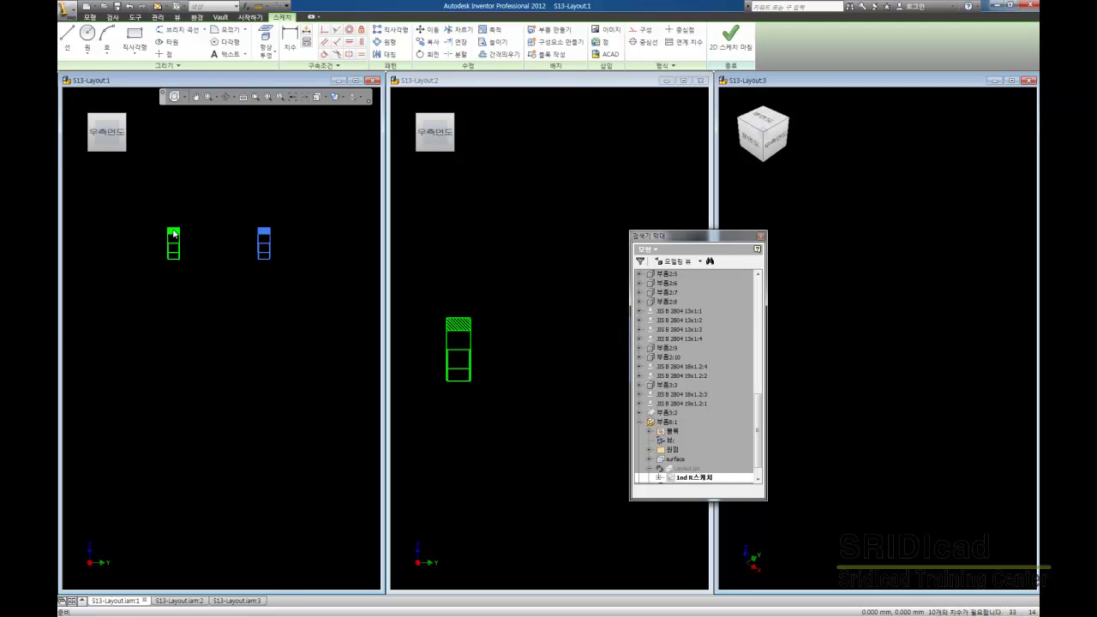
right_click(174, 243)
click(165, 361)
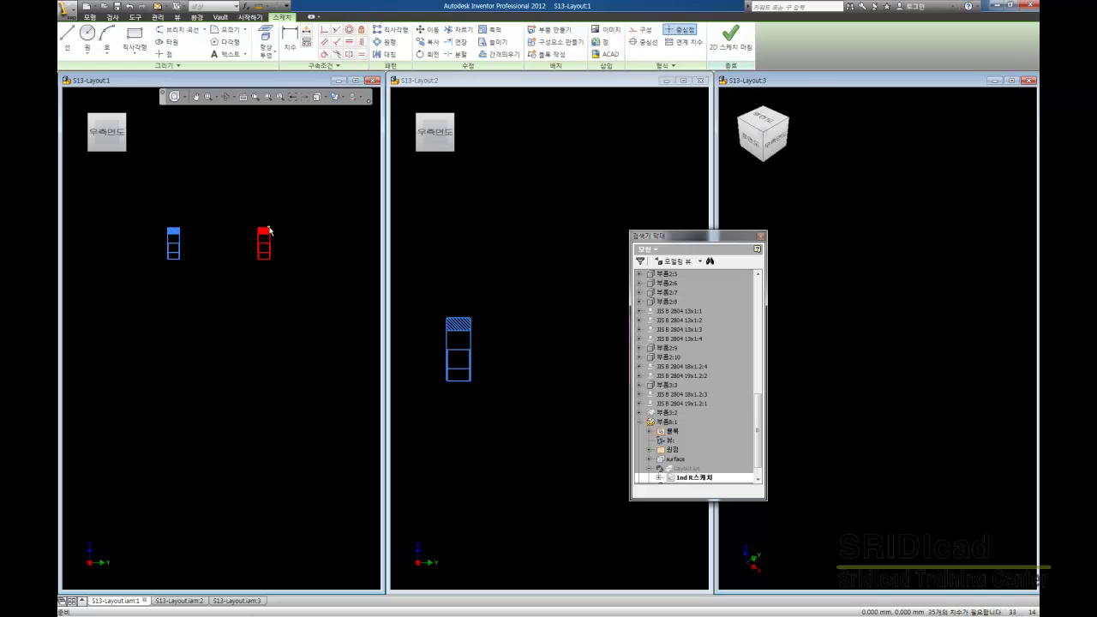
click(265, 234)
right_click(267, 235)
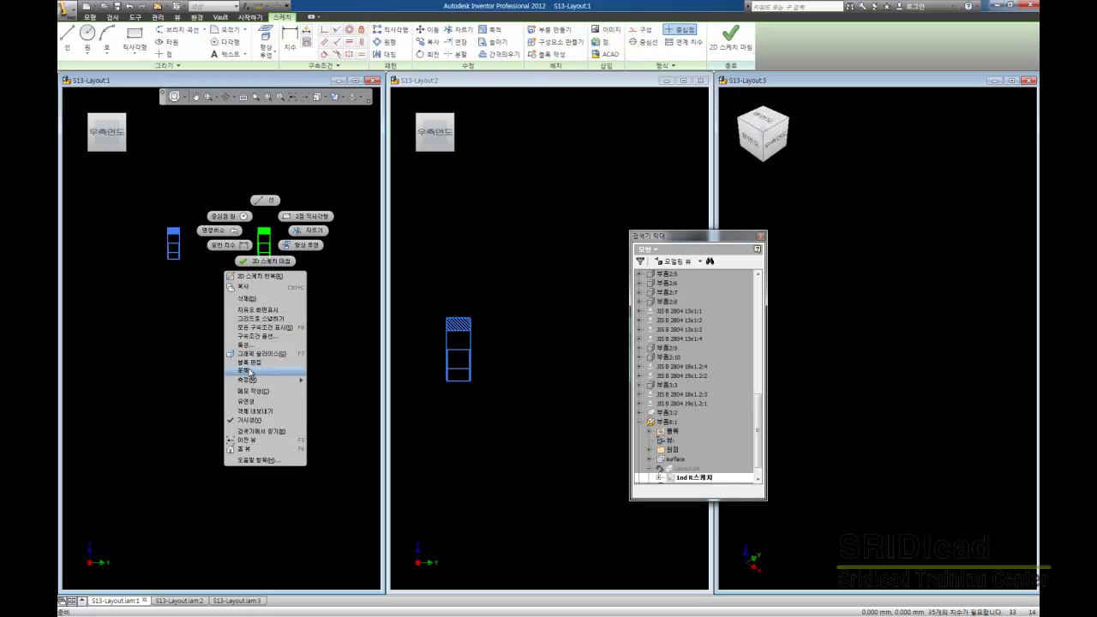
Step: Explode the right block and inspect the hatched region and part outline selections
click(248, 372)
scroll(159, 224, up, 3)
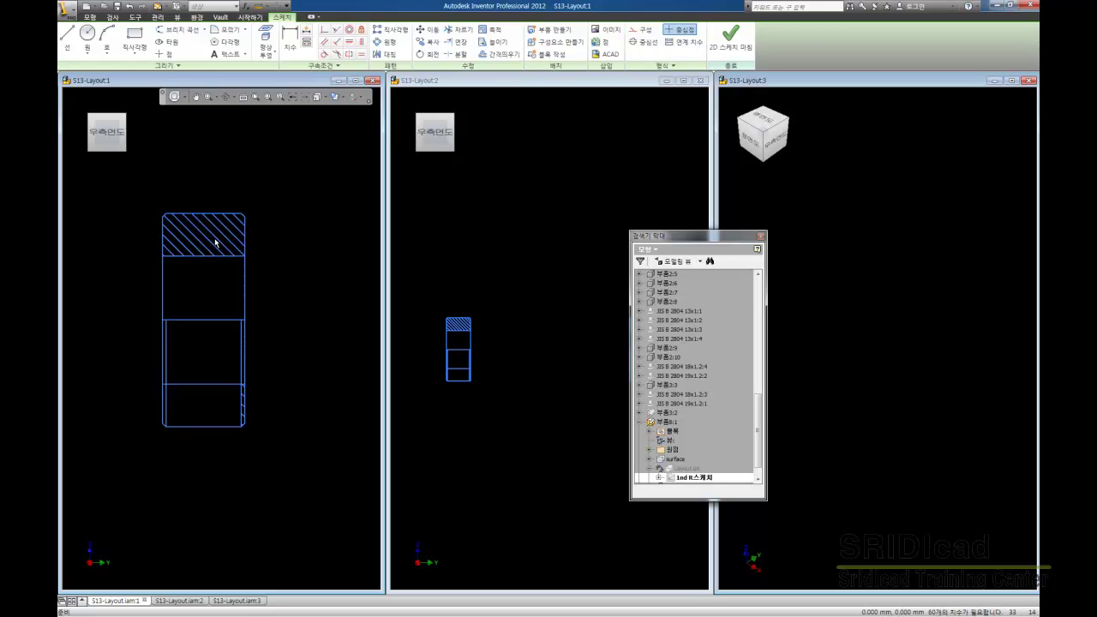
scroll(218, 243, up, 3)
click(219, 242)
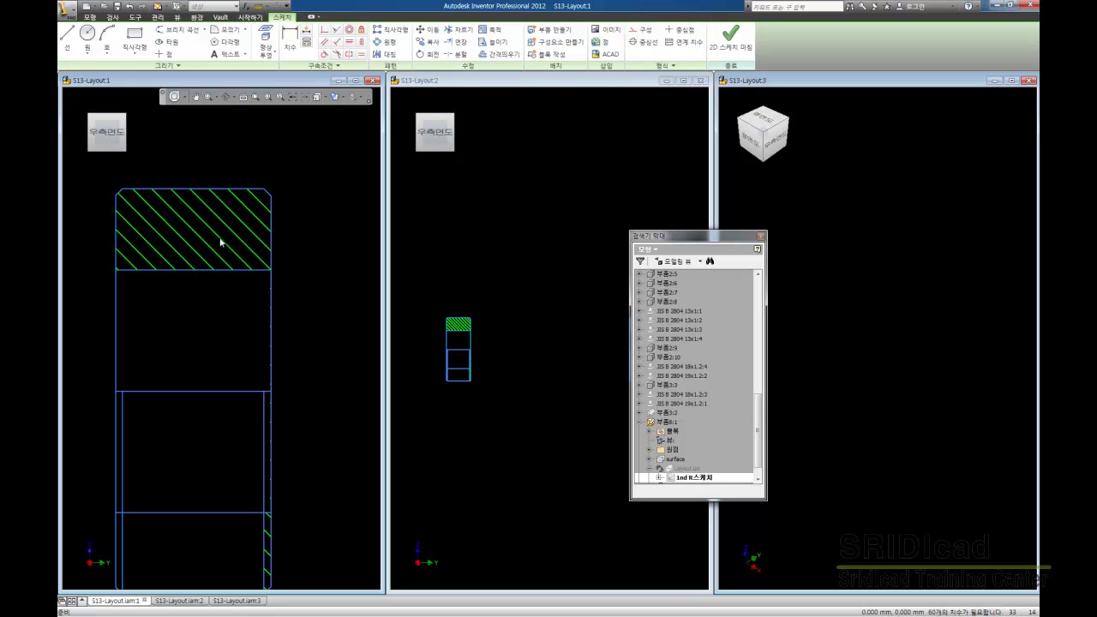
right_click(220, 243)
click(214, 307)
scroll(180, 283, down, 3)
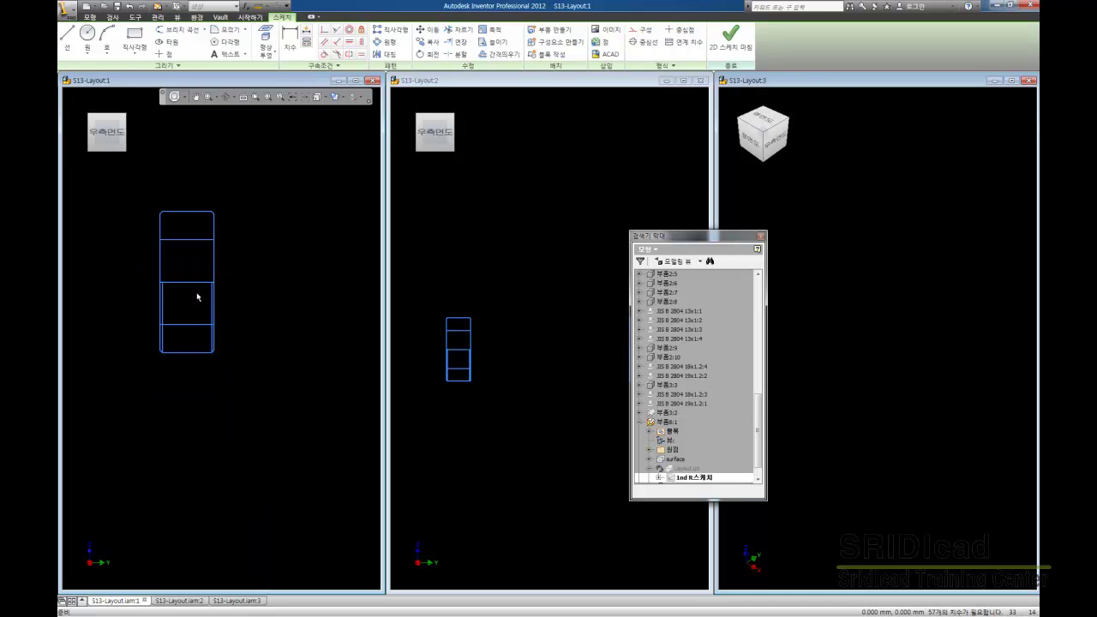
scroll(167, 266, down, 3)
scroll(218, 248, up, 3)
click(223, 230)
right_click(223, 230)
click(210, 293)
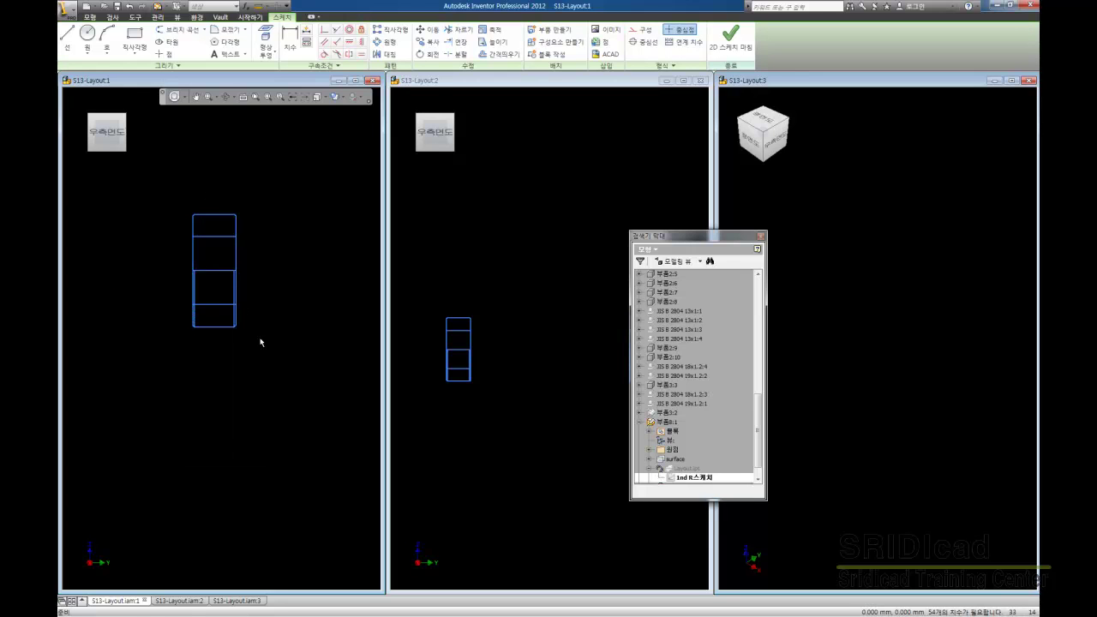
click(299, 191)
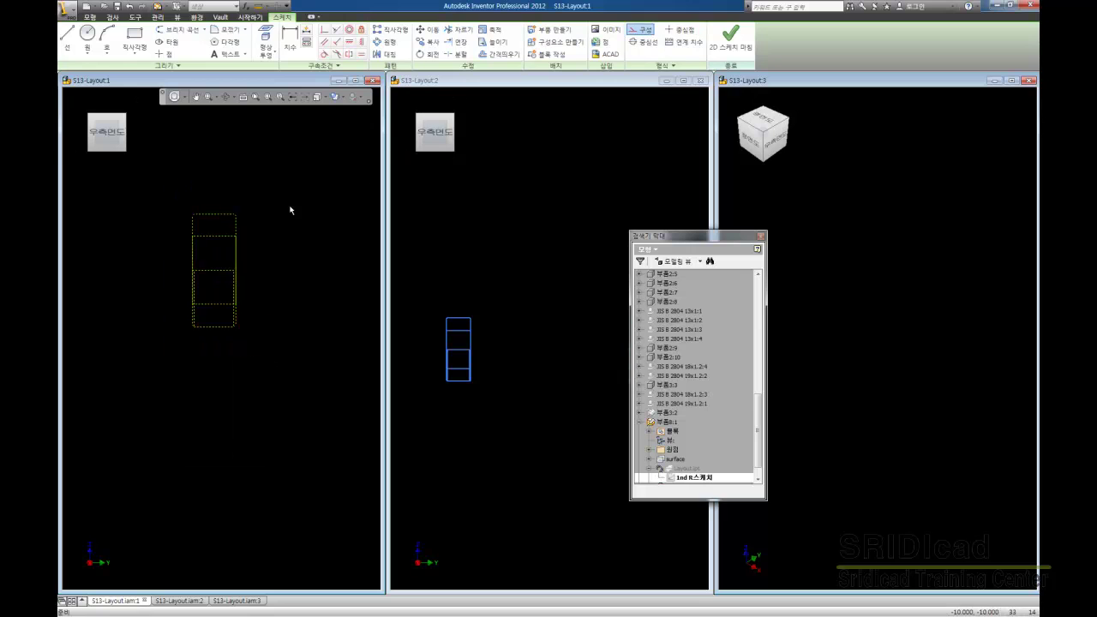
Step: Make the middle horizontal line a centerline and finish the sketch
scroll(231, 188, down, 3)
scroll(184, 287, up, 3)
scroll(215, 228, up, 2)
click(227, 249)
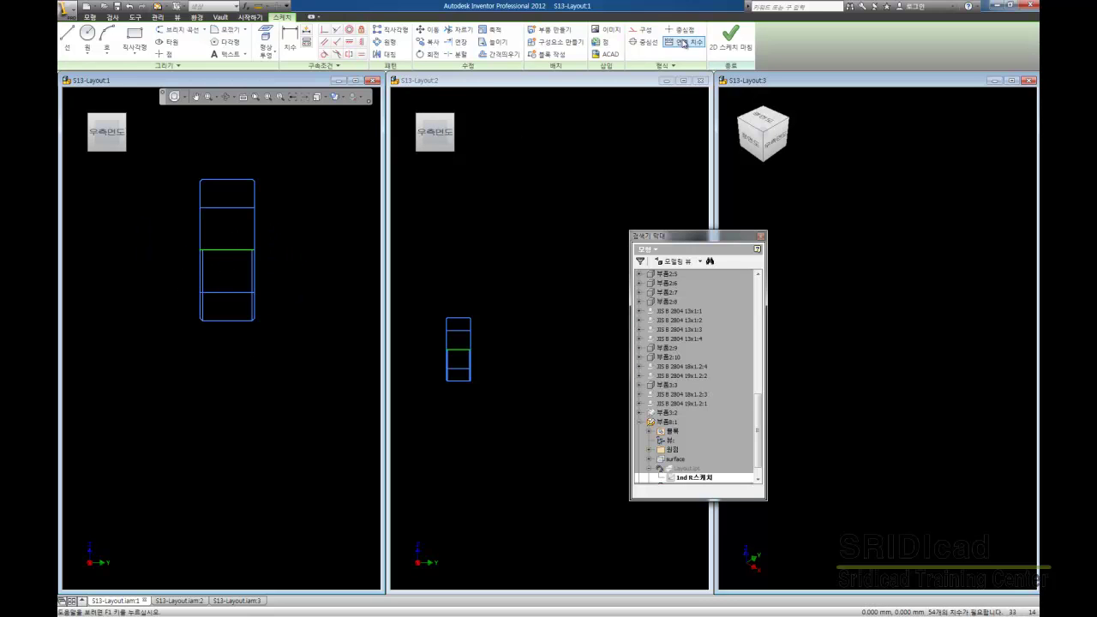
click(646, 42)
click(730, 36)
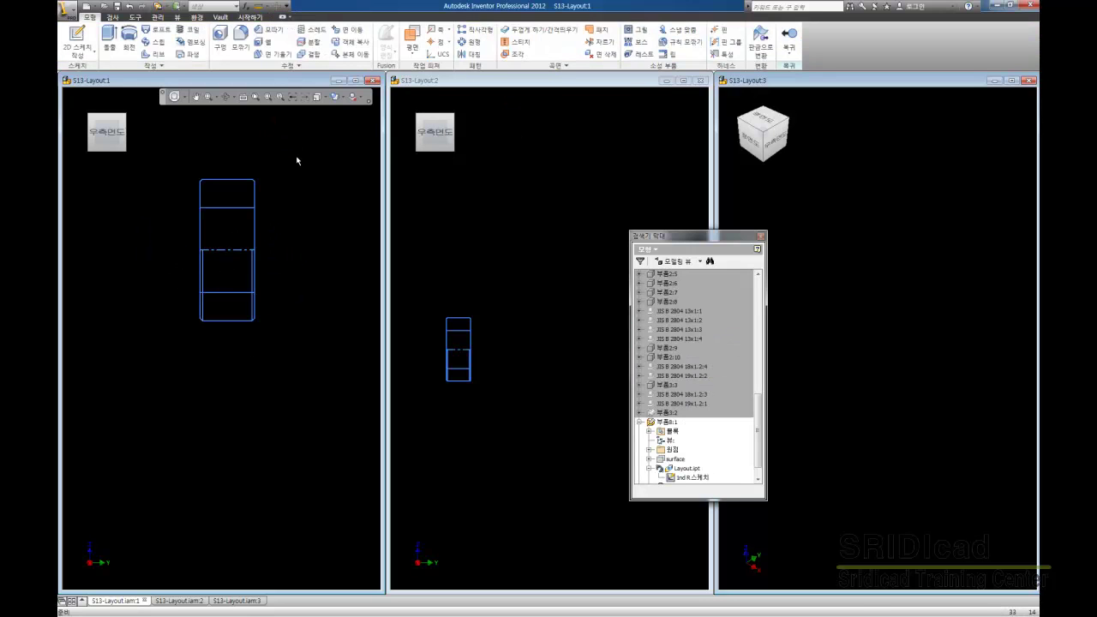
Step: Revolve the profile about the centerline into a solid ring and show it isometrically
click(128, 43)
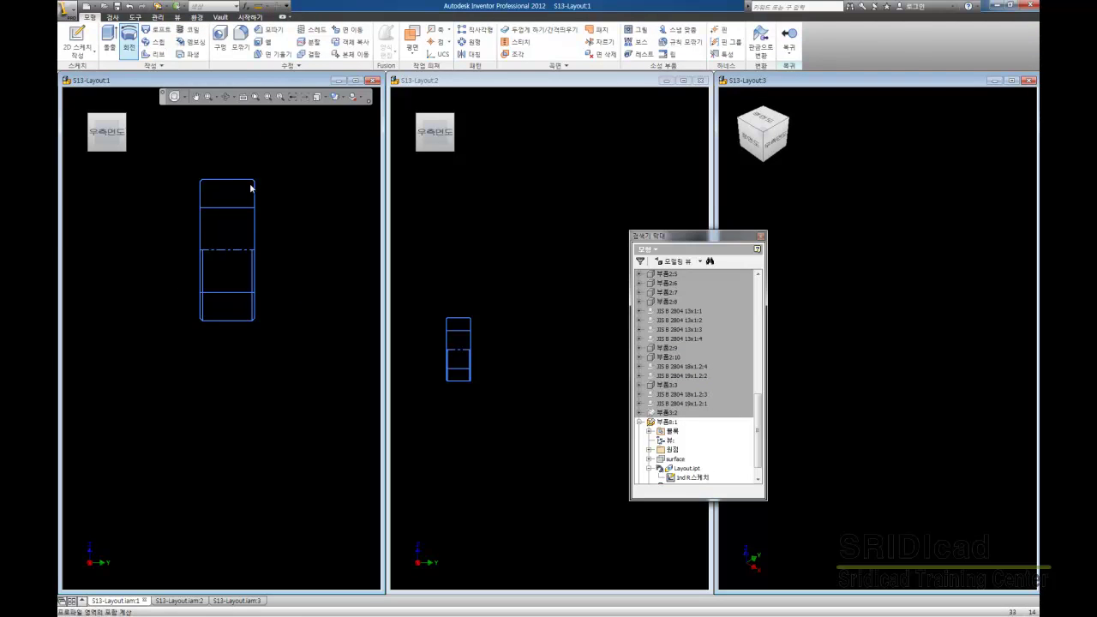
click(229, 250)
click(171, 194)
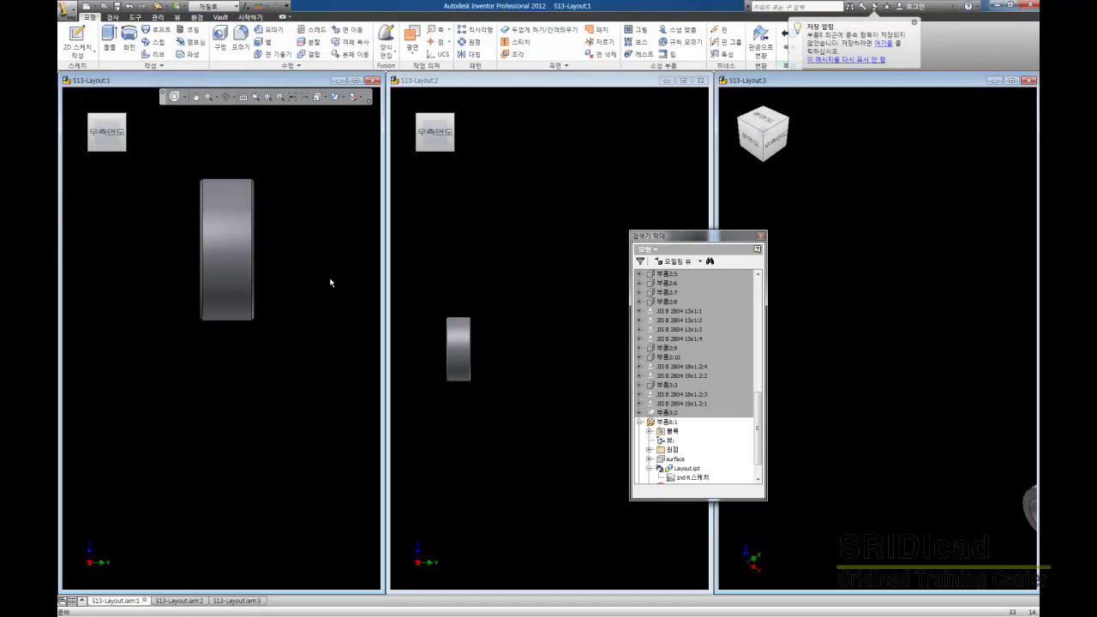
scroll(171, 216, down, 3)
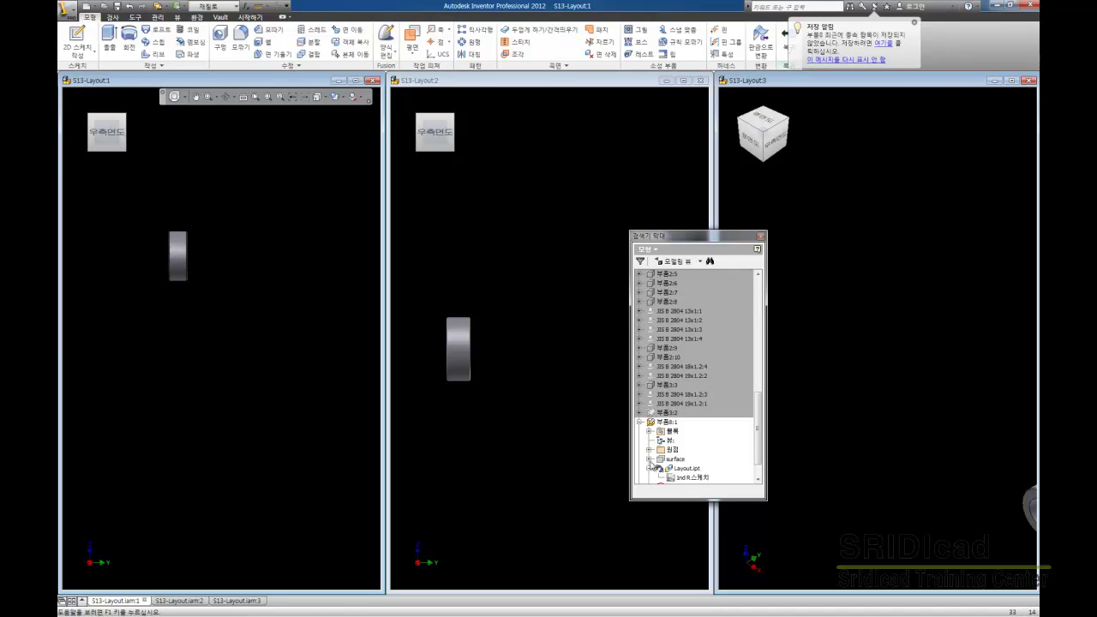
right_click(686, 477)
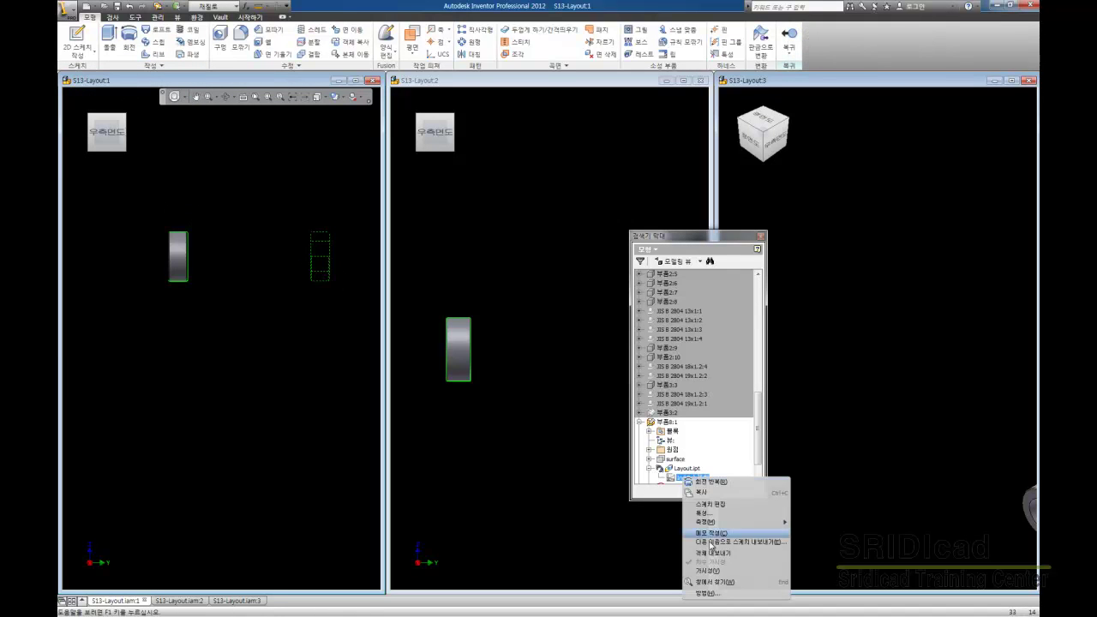
click(472, 432)
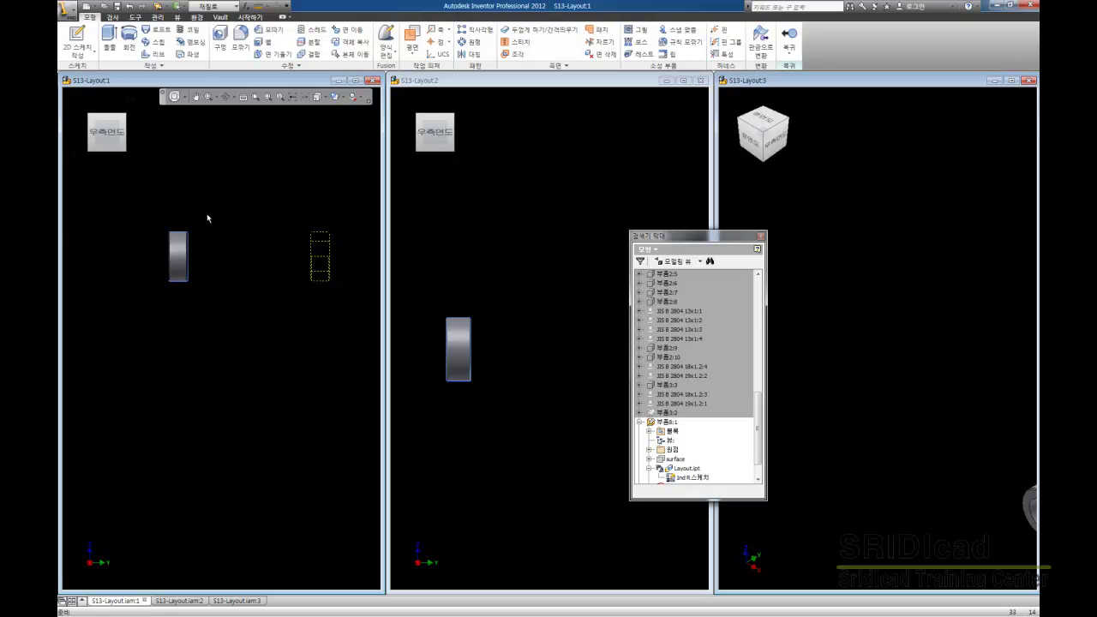
click(90, 116)
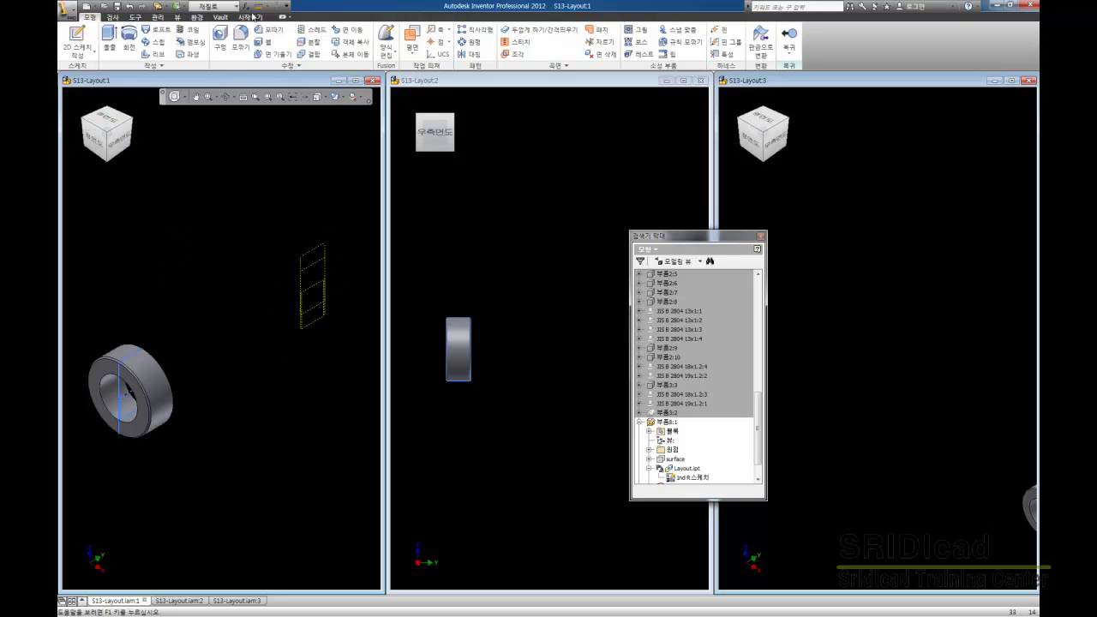
Step: Measure 86.5 mm from the dashed sketch outline to the ring edge, copy it, and return
click(257, 6)
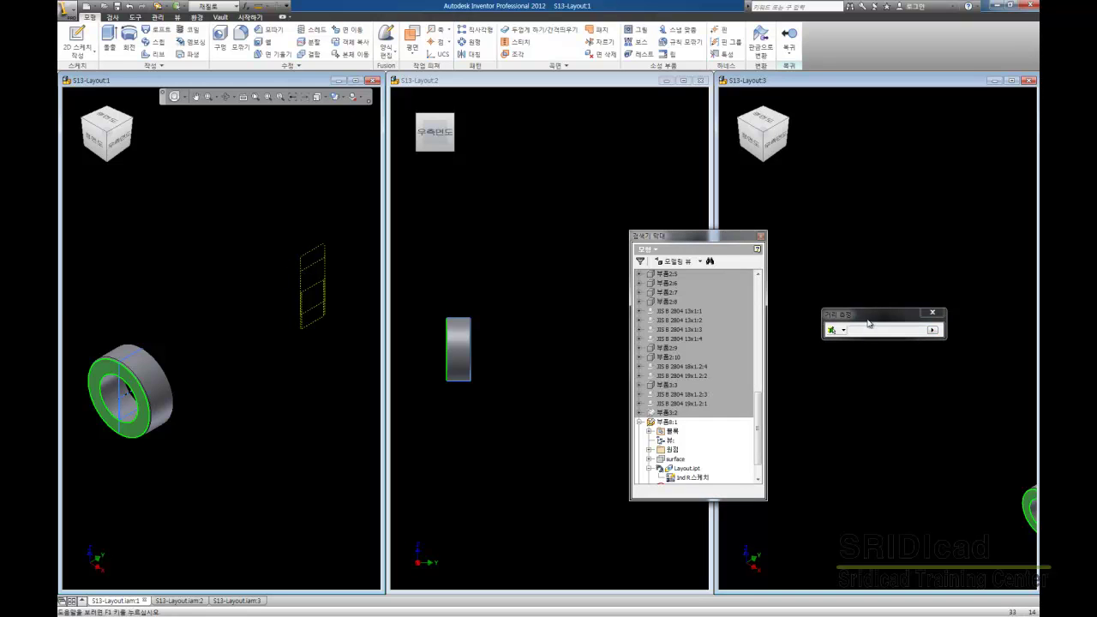
drag(866, 315, 269, 390)
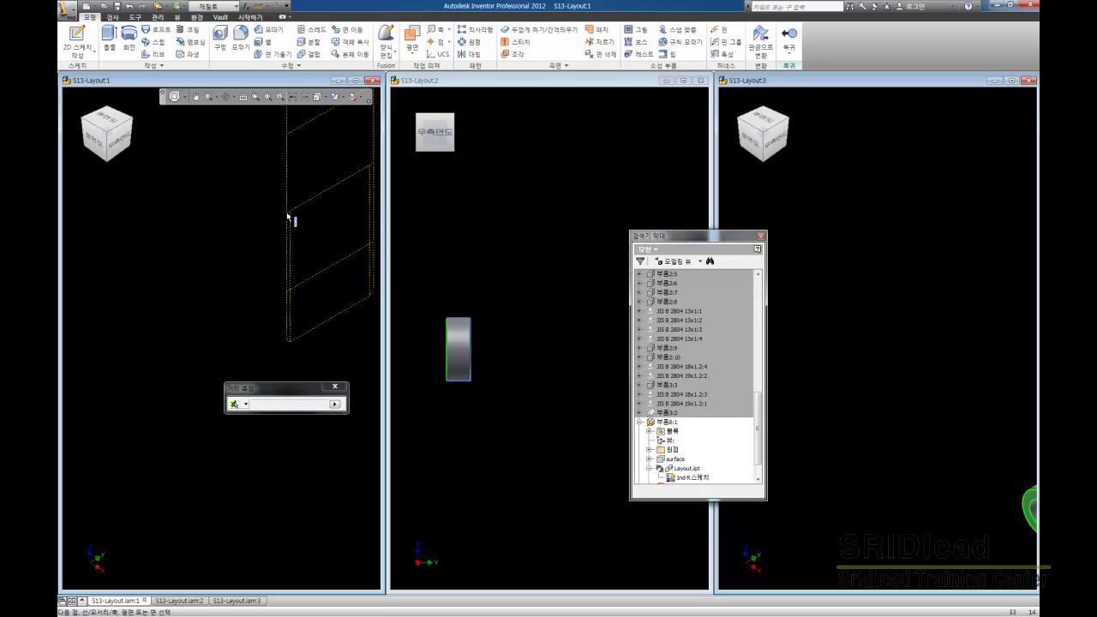
key(Escape)
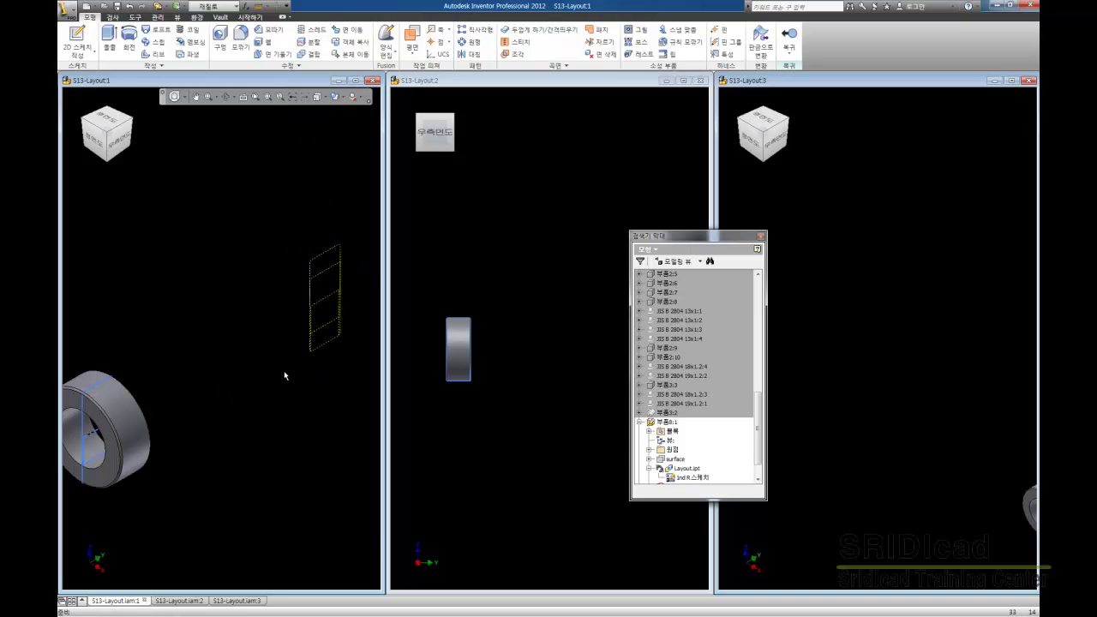
key(m)
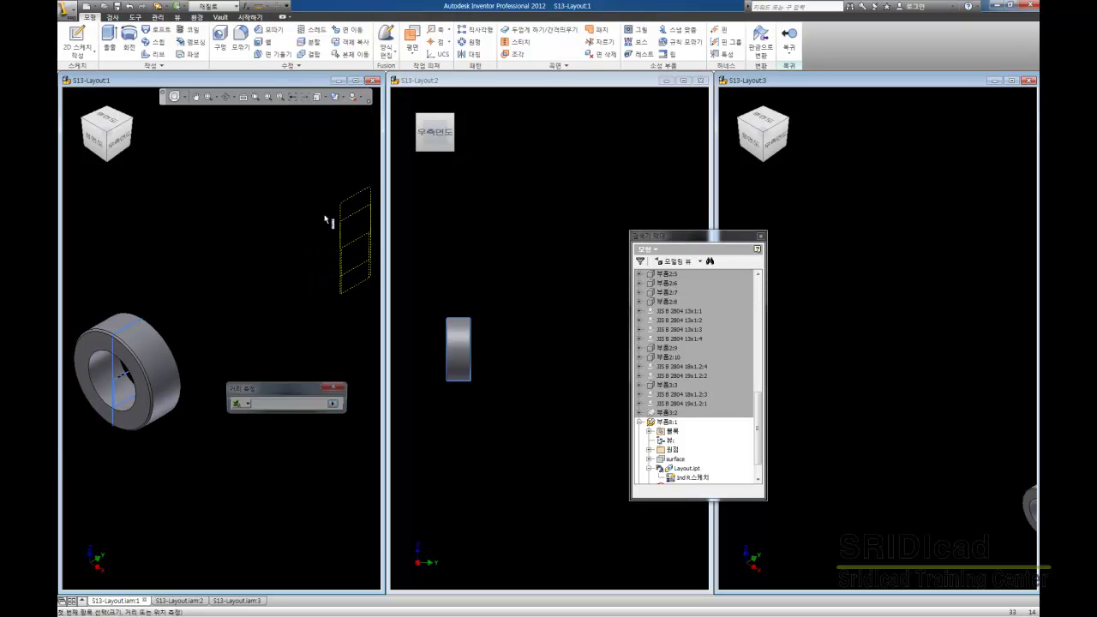
click(341, 216)
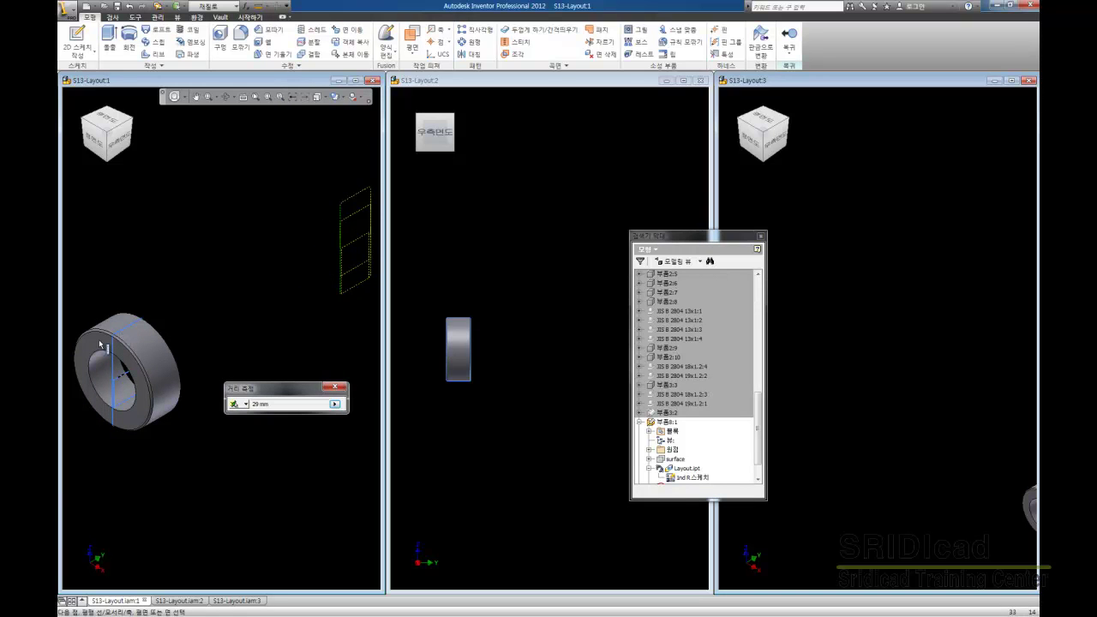
click(114, 386)
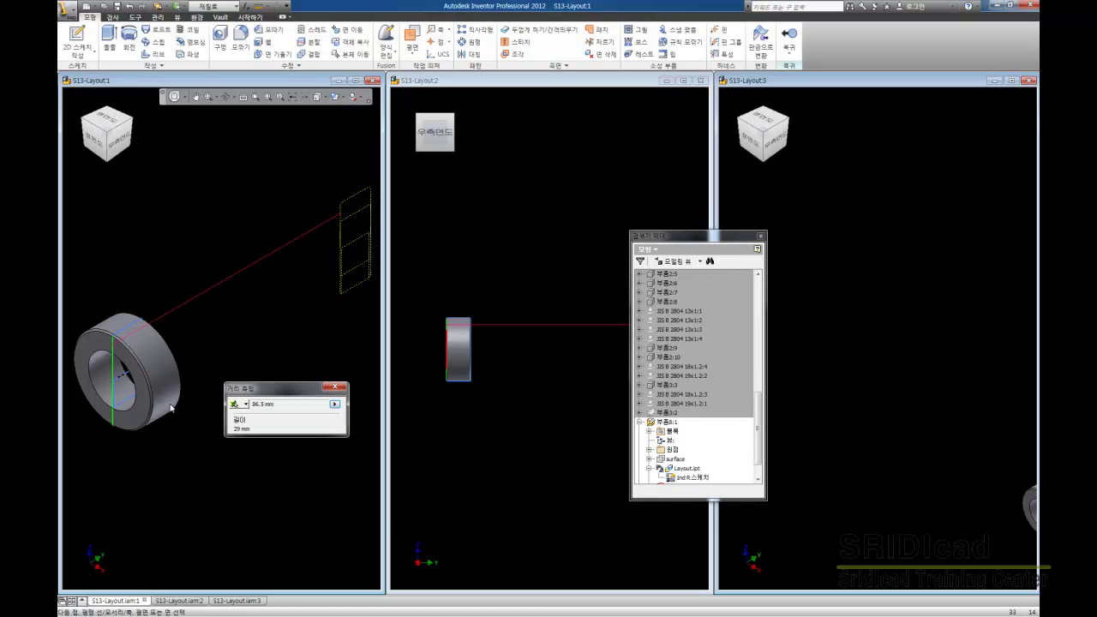
right_click(263, 407)
click(292, 413)
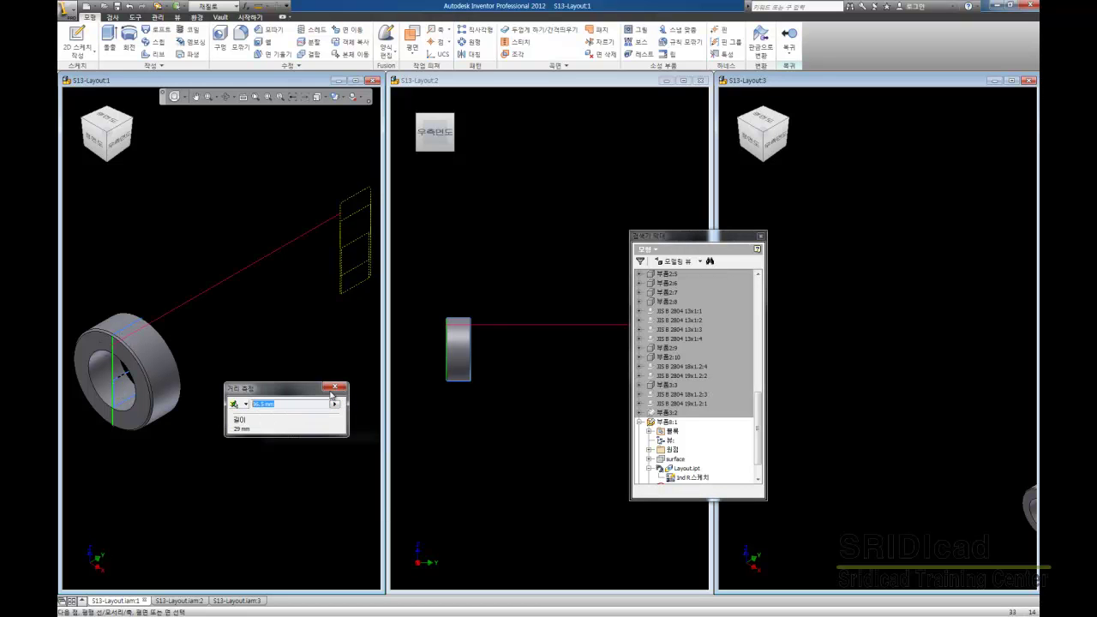
key(Escape)
scroll(287, 358, down, 3)
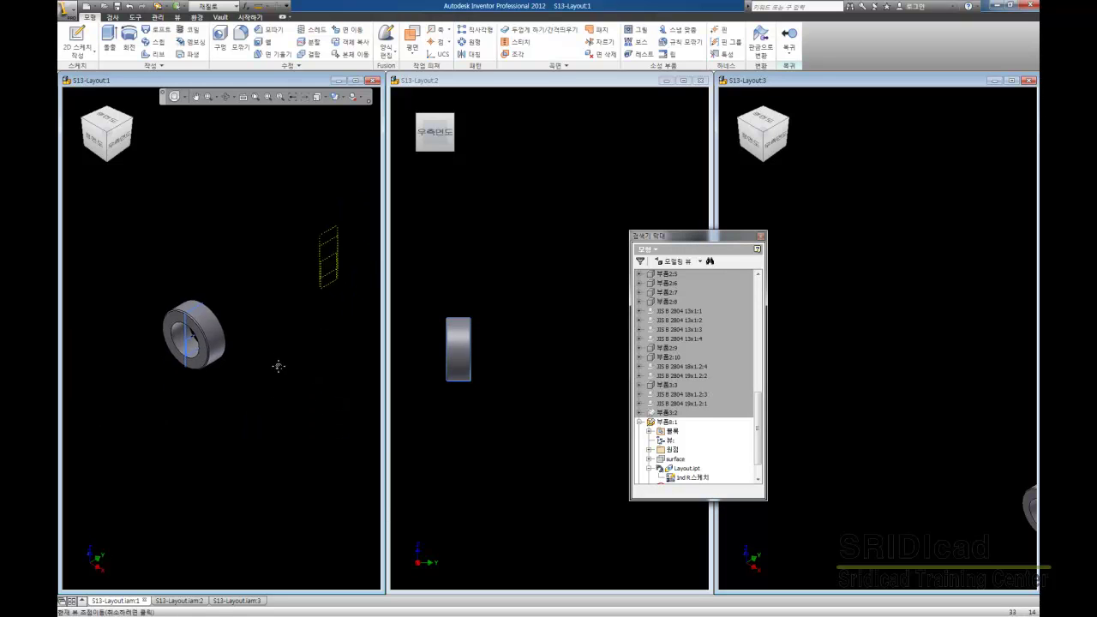
click(788, 36)
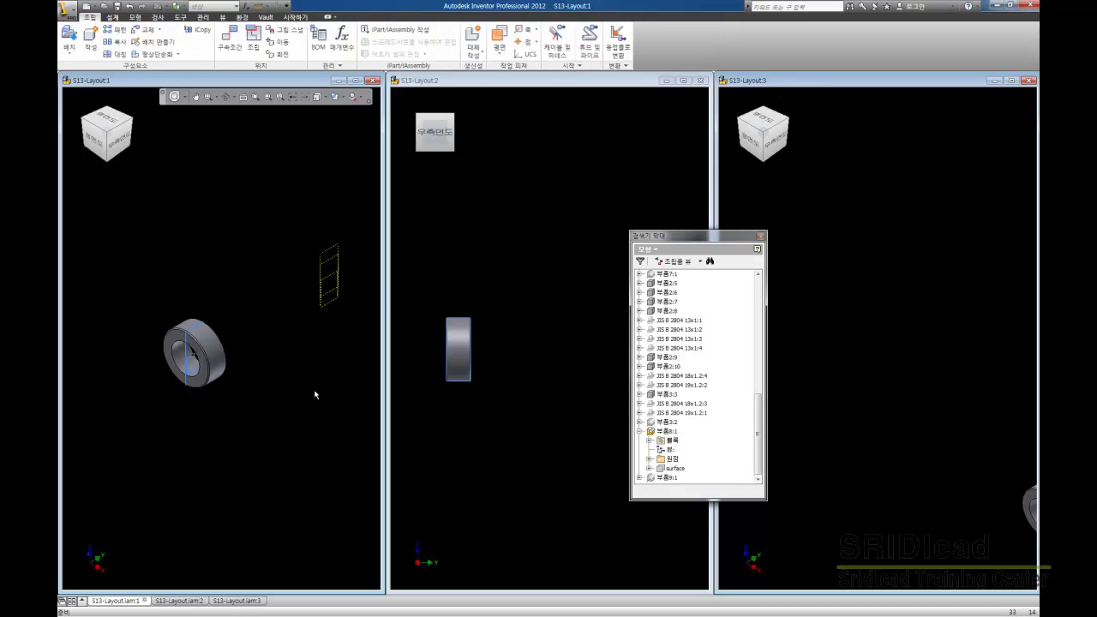
Step: Hide the ring part's Layout.ipt sketch and return to the top-level assembly
double_click(212, 361)
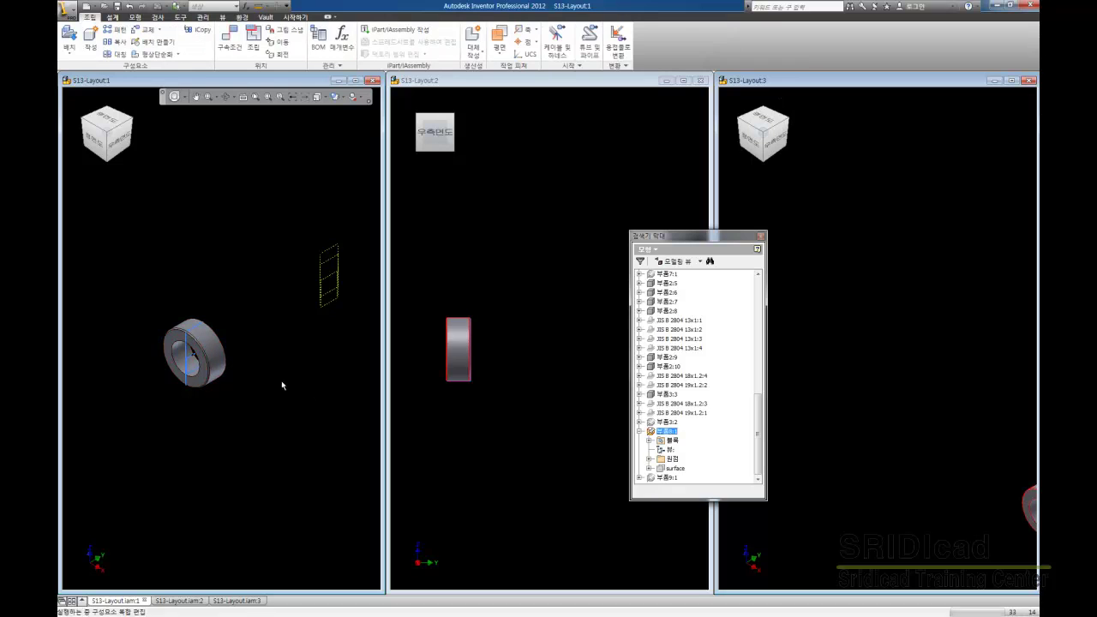
click(651, 451)
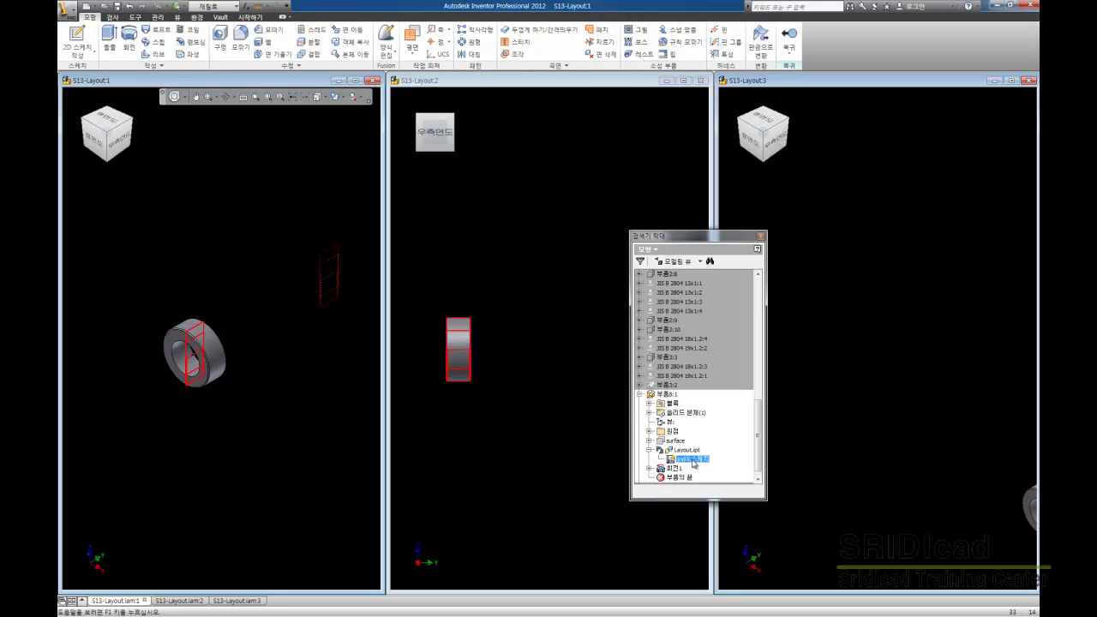
right_click(690, 459)
click(718, 553)
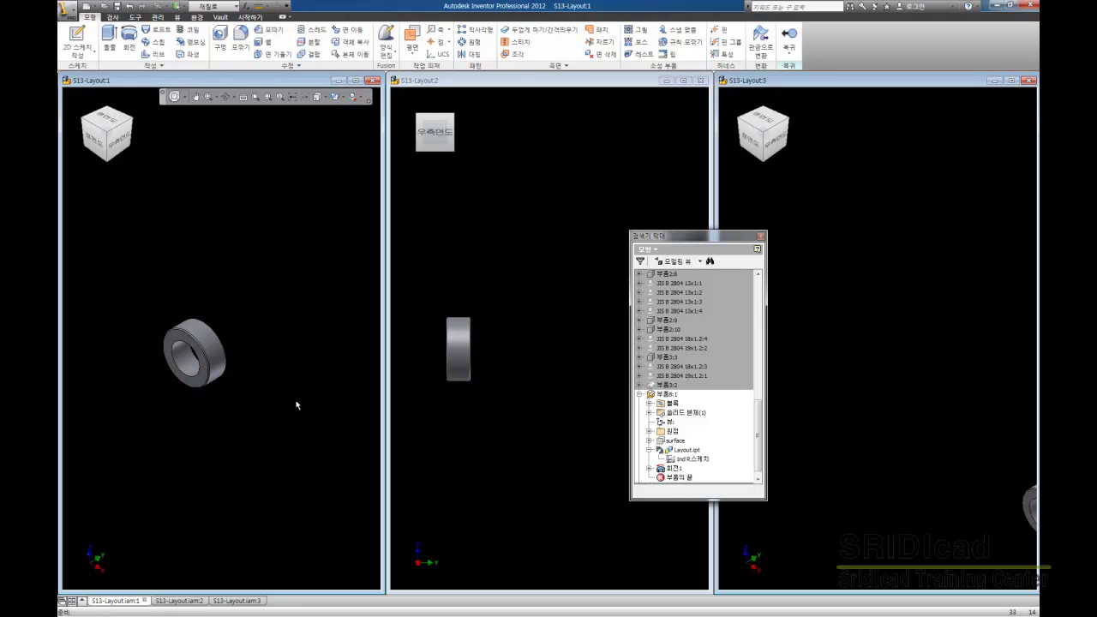
mouse_move(763, 134)
double_click(281, 182)
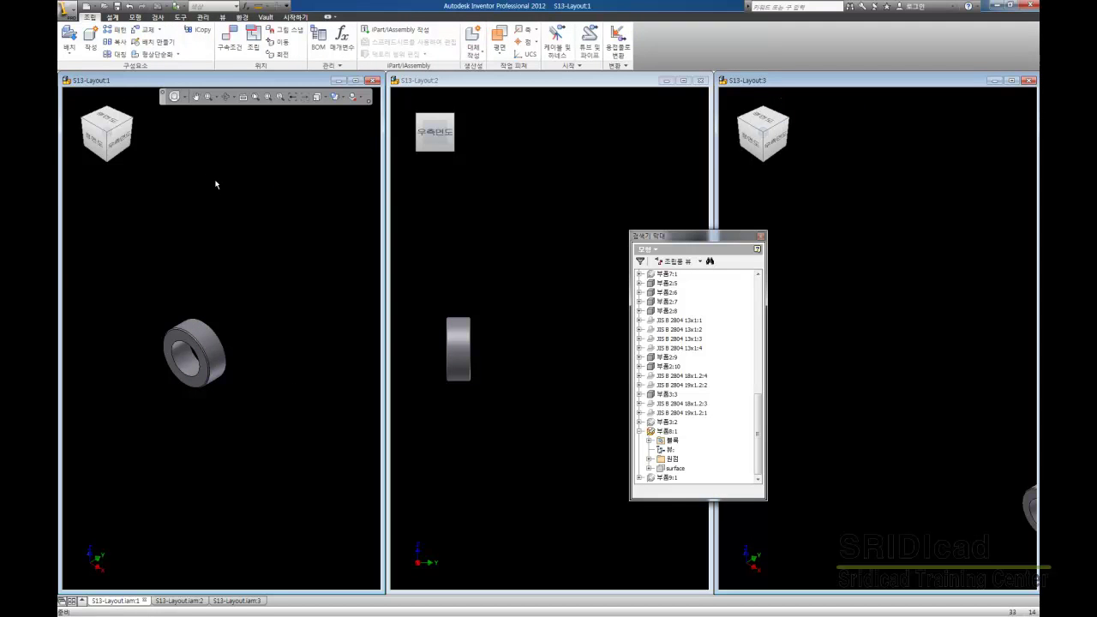
Step: Pattern ring 부품8:1 rectangularly along its Y axis: 2 copies, 86.5 mm apart
click(117, 31)
click(201, 334)
click(93, 111)
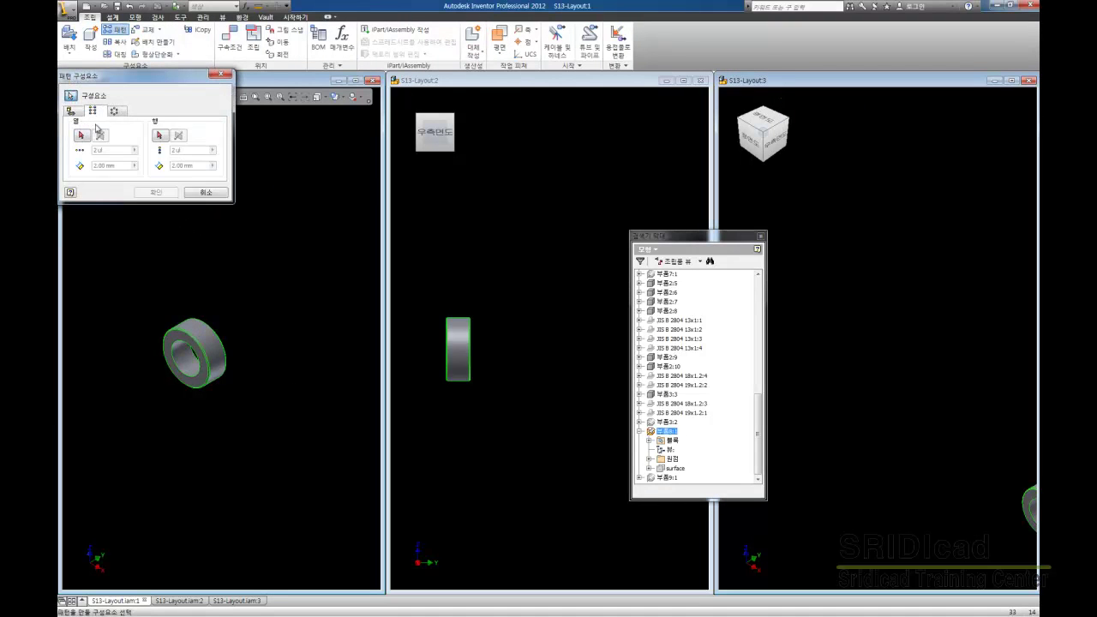
click(83, 137)
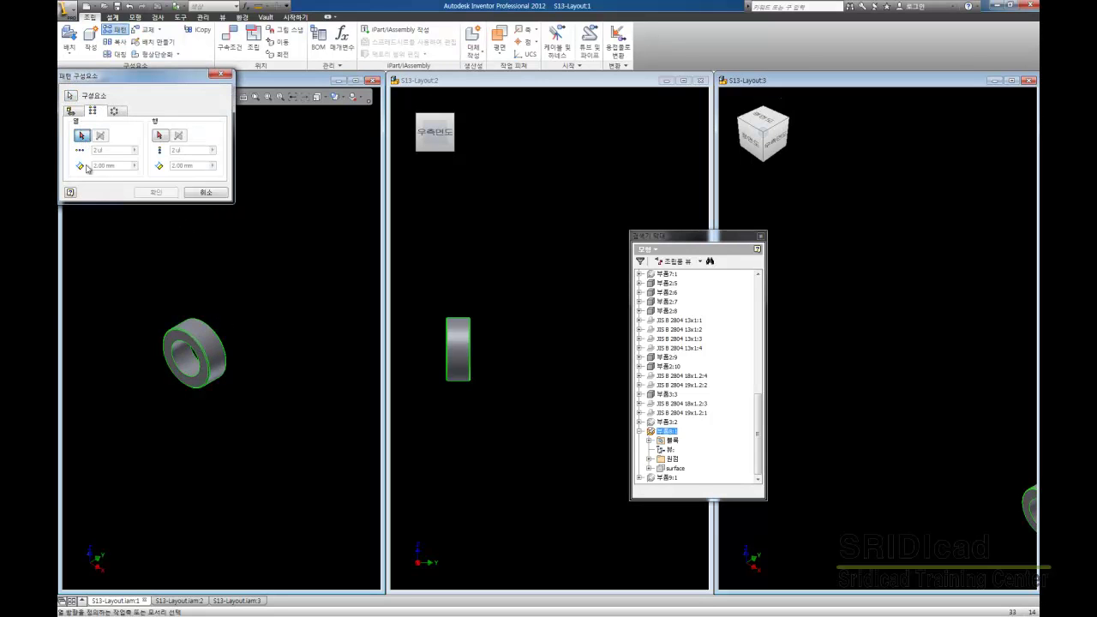
click(650, 459)
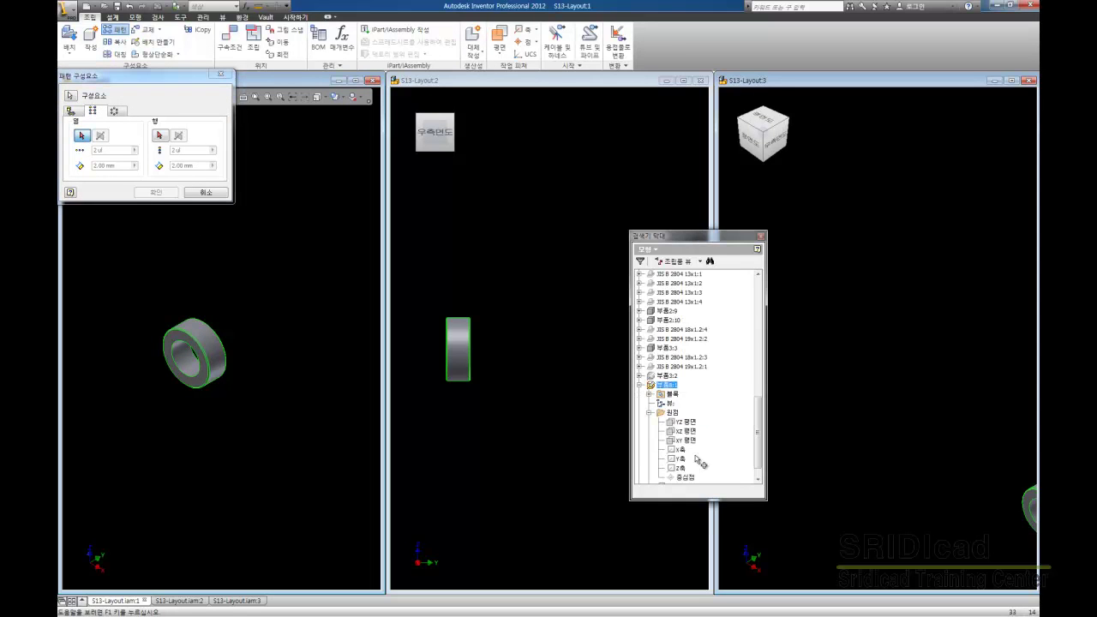
click(681, 452)
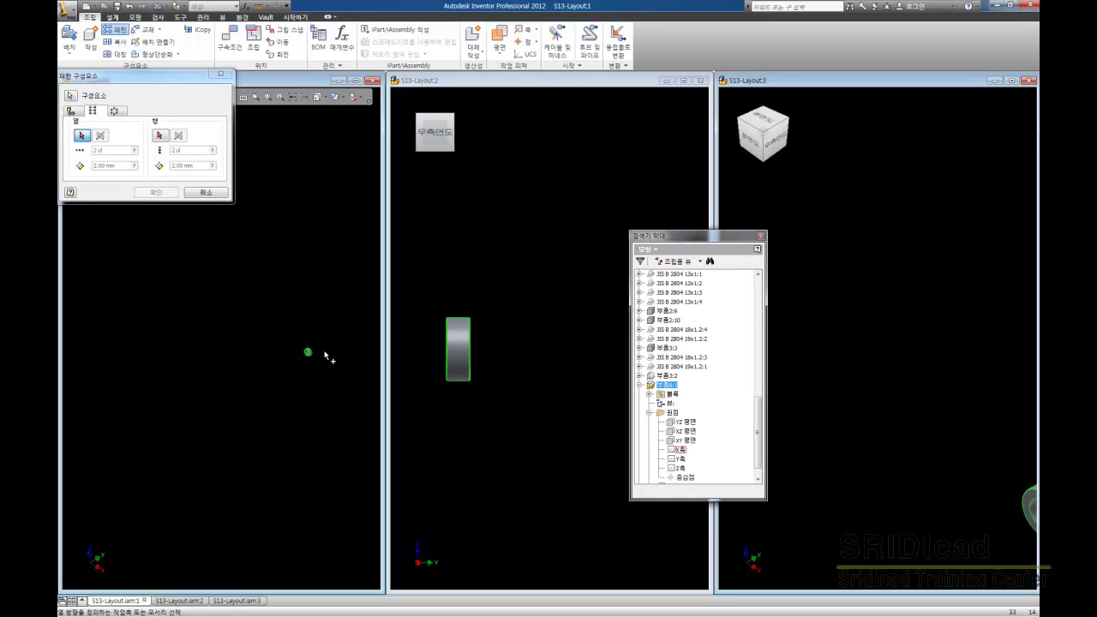
click(680, 460)
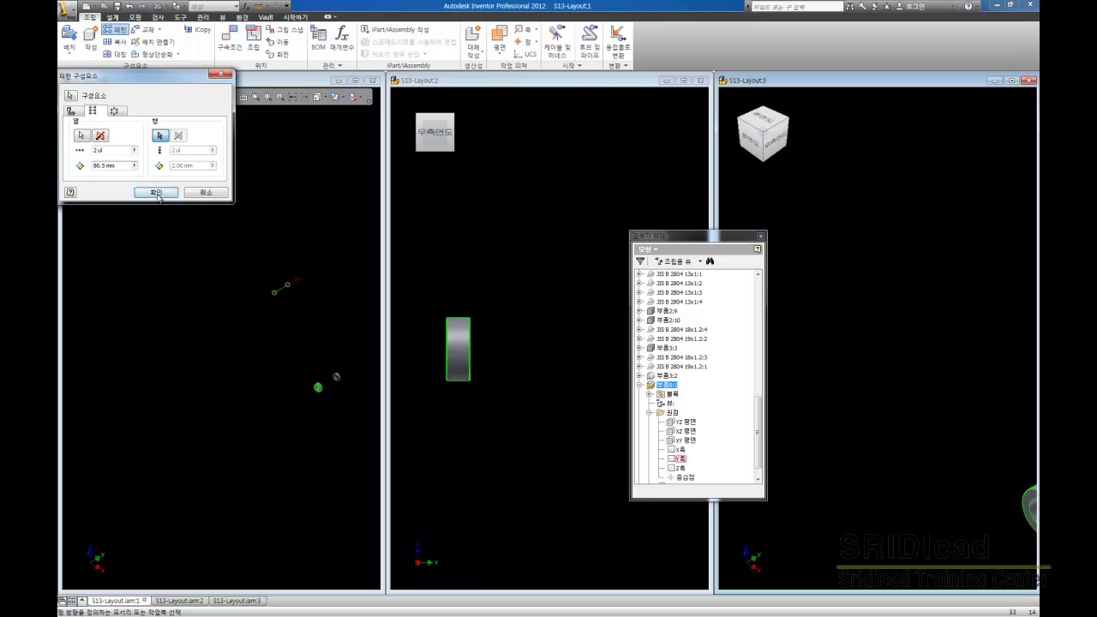
click(157, 193)
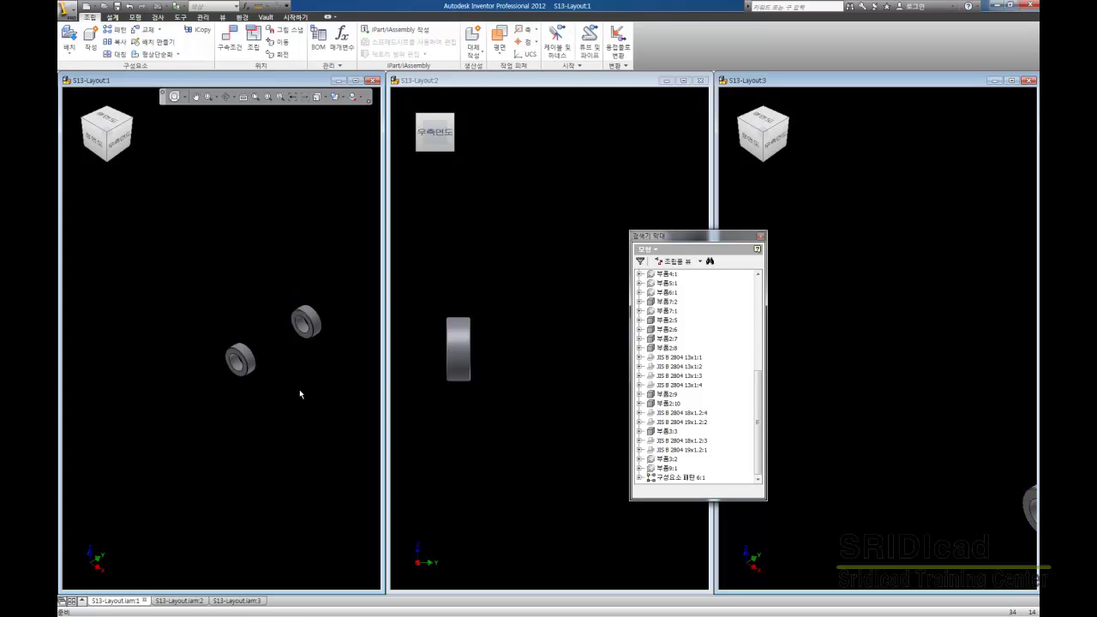
Step: Make the second ring independent and dissolve the ring pattern into separate parts
right_click(207, 254)
click(641, 478)
click(641, 477)
right_click(670, 481)
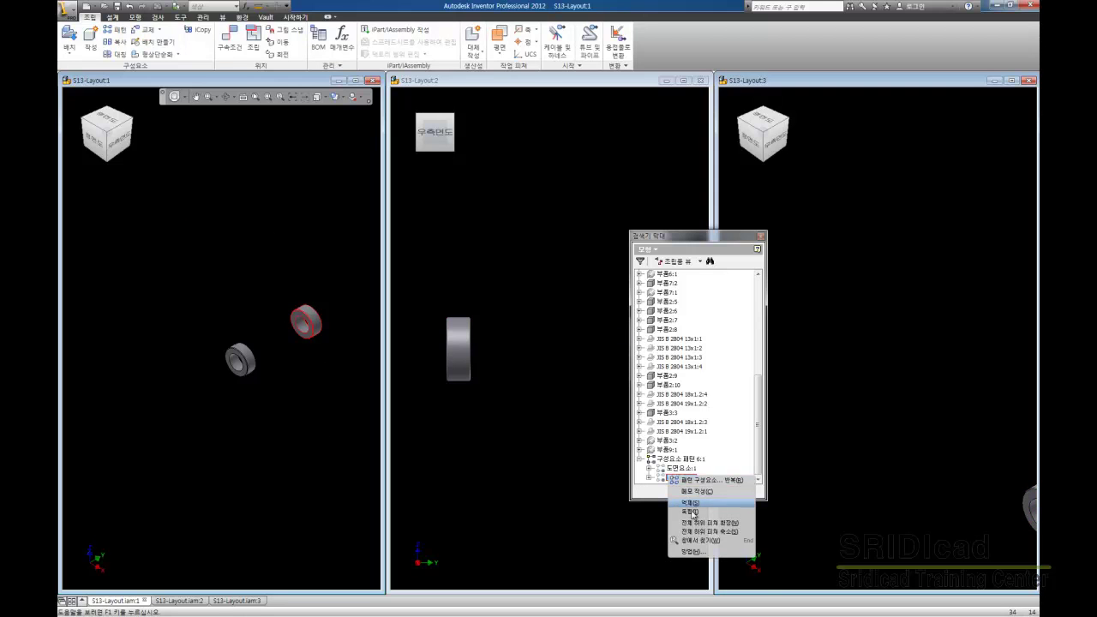
click(693, 509)
right_click(686, 470)
click(698, 485)
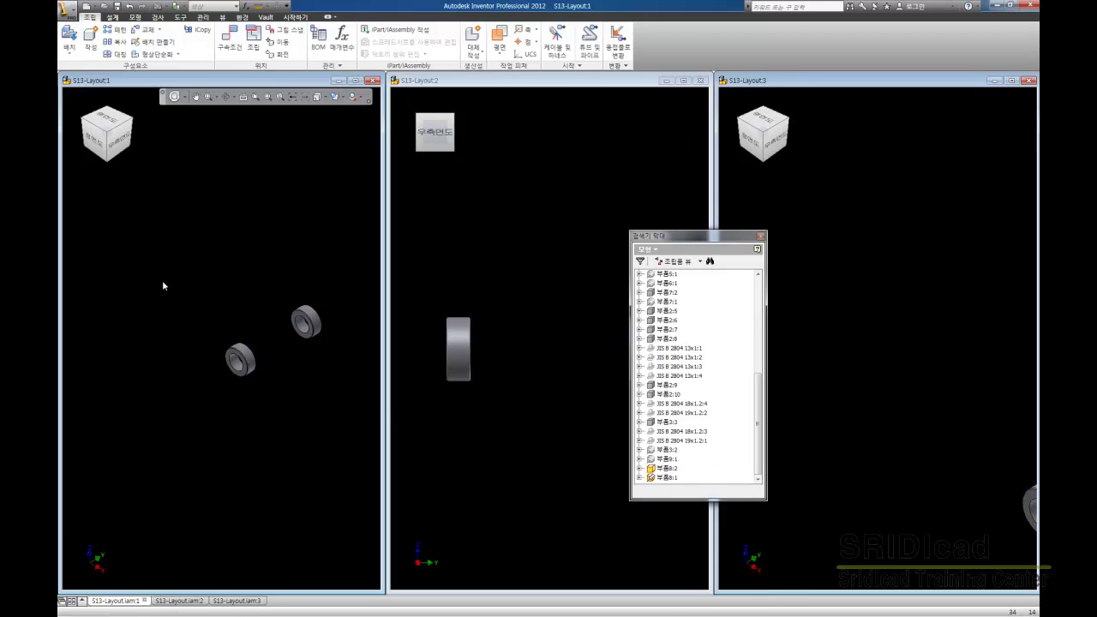
Step: Show all assembly components in every view
right_click(162, 286)
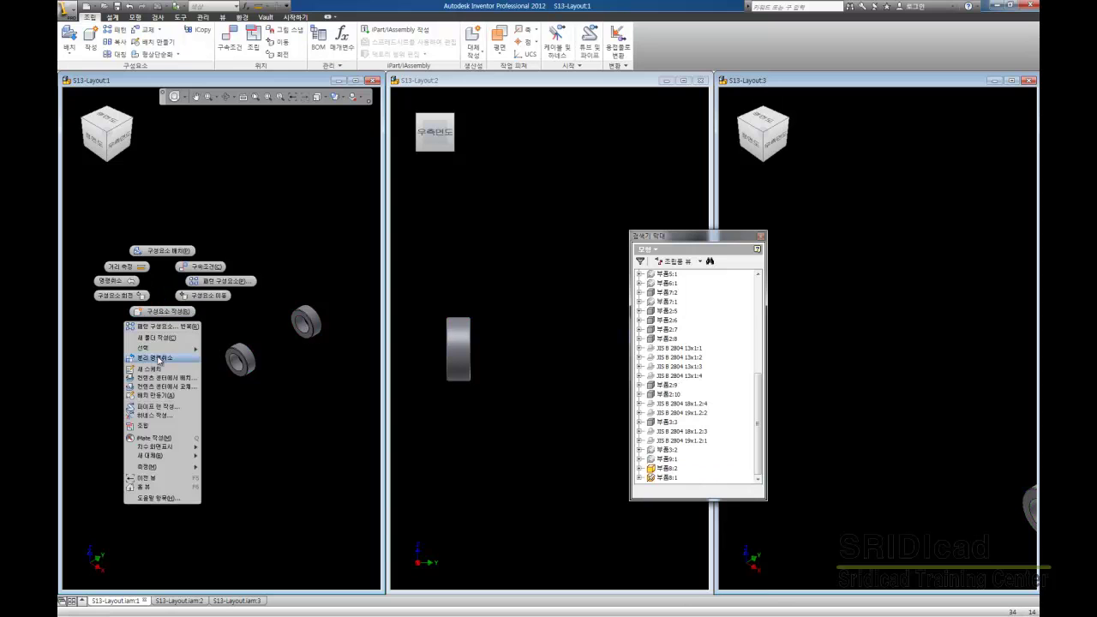
click(159, 358)
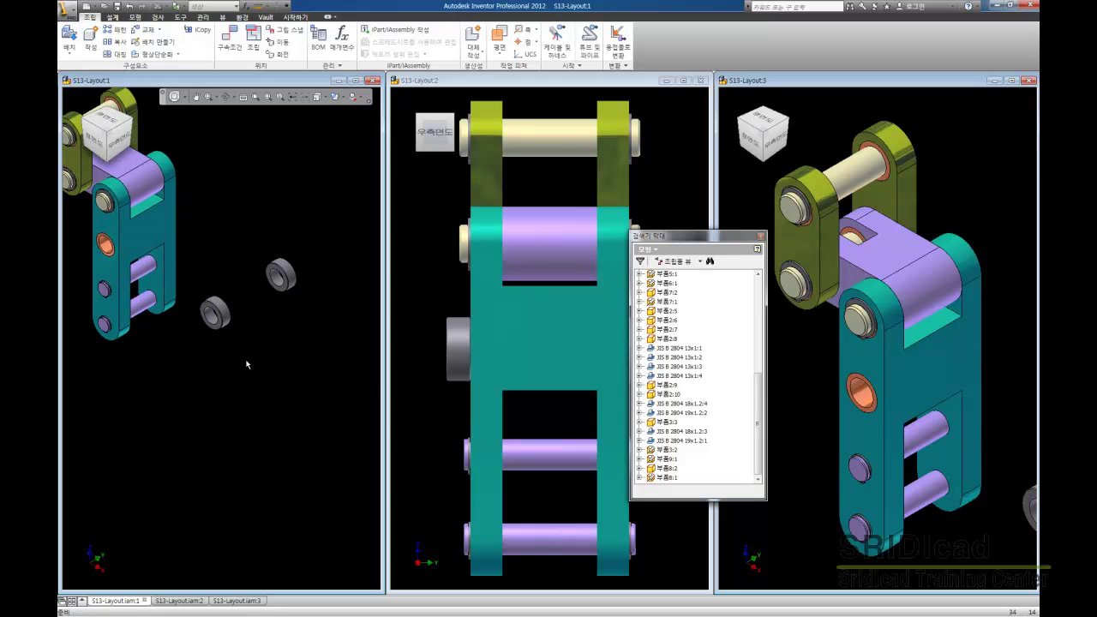
middle_drag(246, 364, 274, 349)
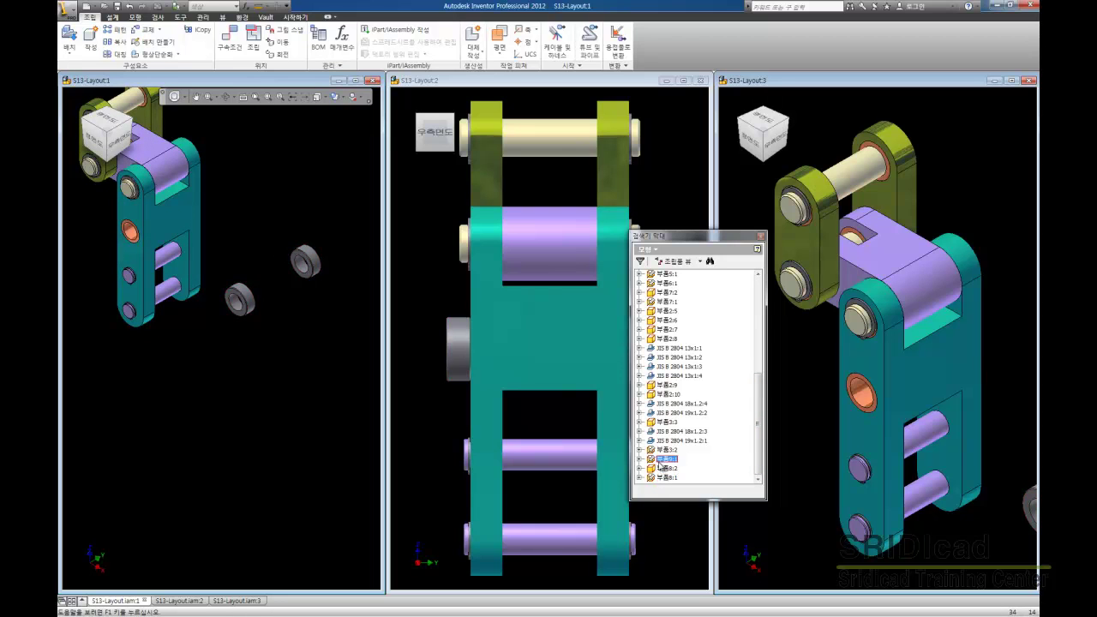
scroll(241, 335, up, 2)
scroll(256, 336, up, 4)
scroll(260, 336, down, 5)
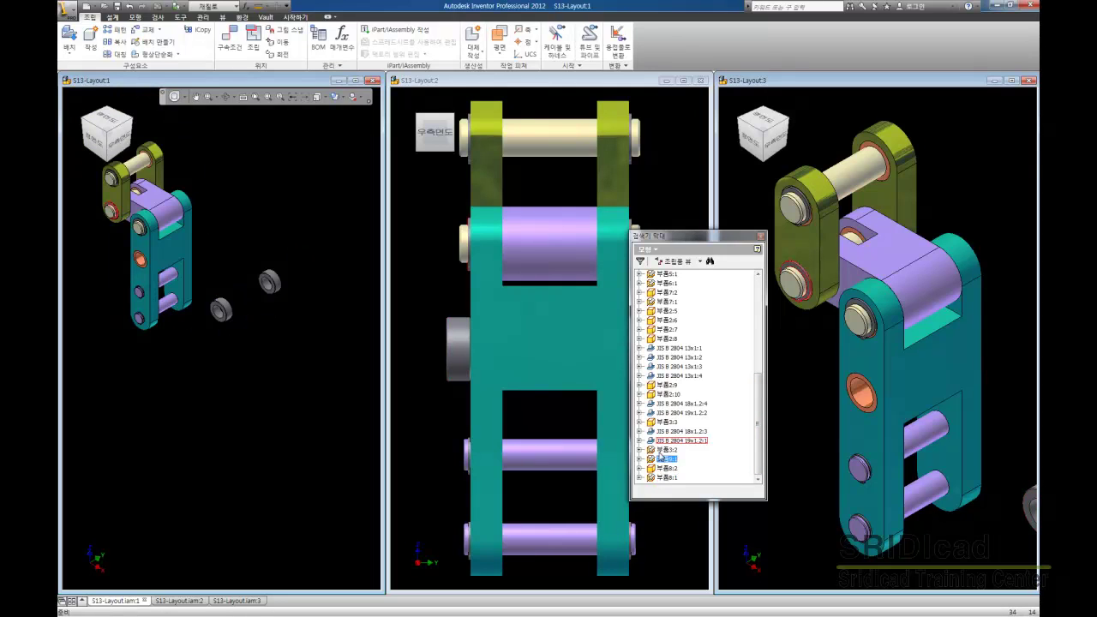
Step: Open component 부품9:1 as part 부품9 in its own window
right_click(656, 461)
click(675, 455)
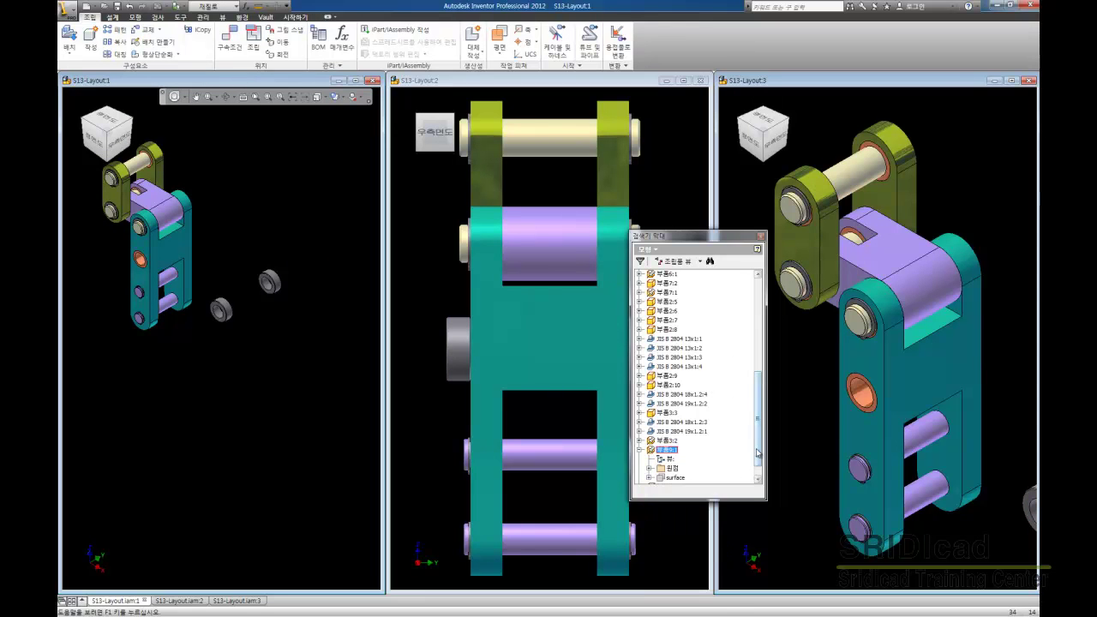
right_click(653, 452)
click(677, 360)
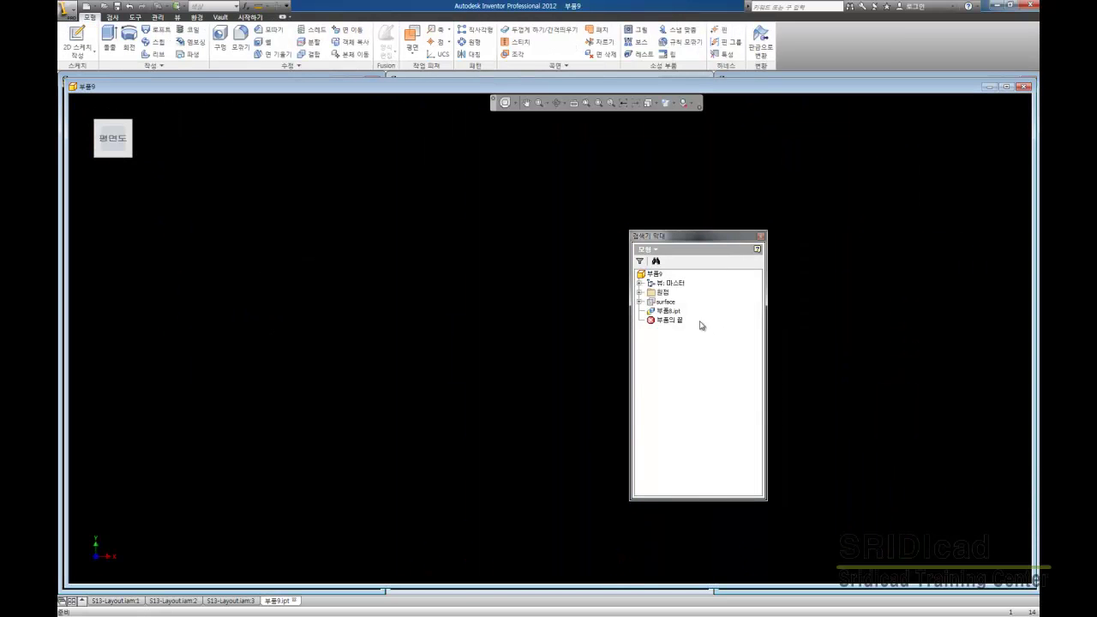
Step: Open base component 부품8 and expand Layout.ipt to check its sketch
right_click(673, 317)
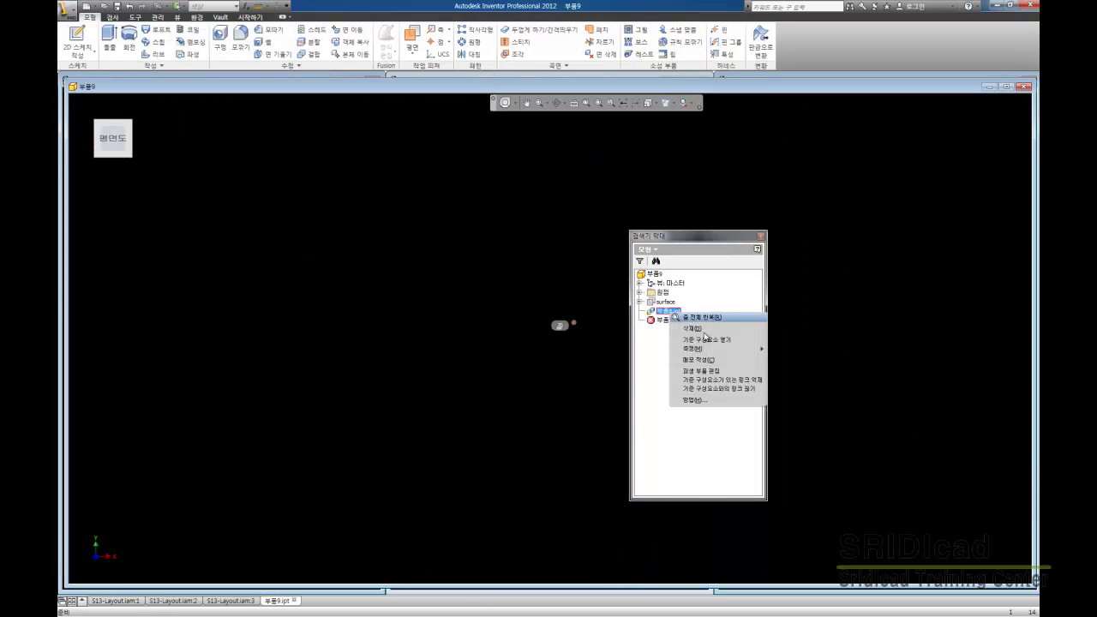
click(704, 339)
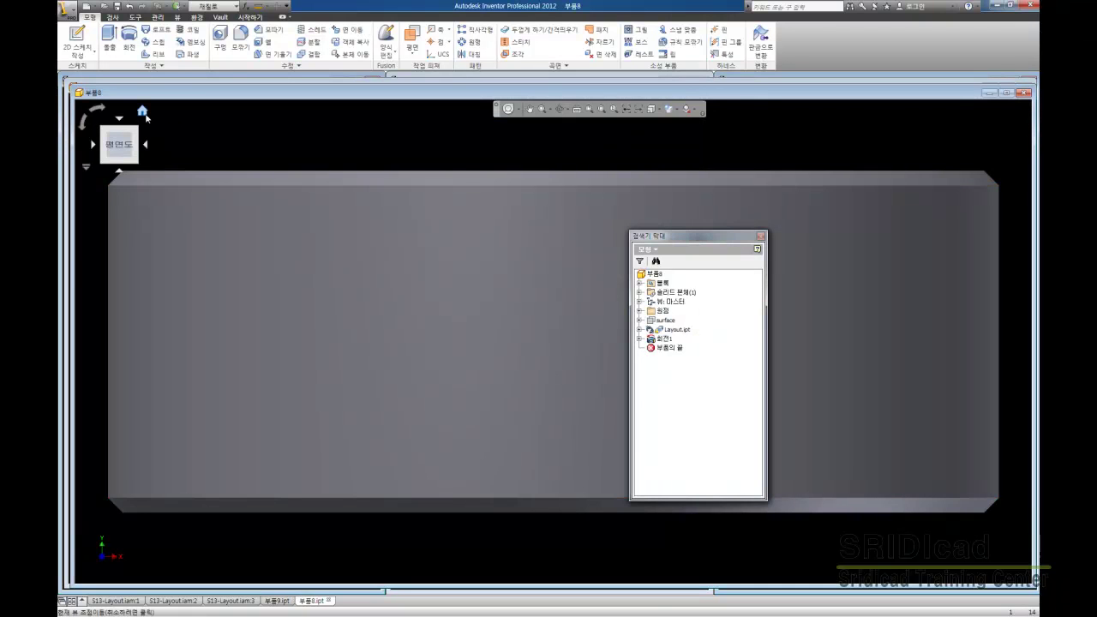
click(143, 110)
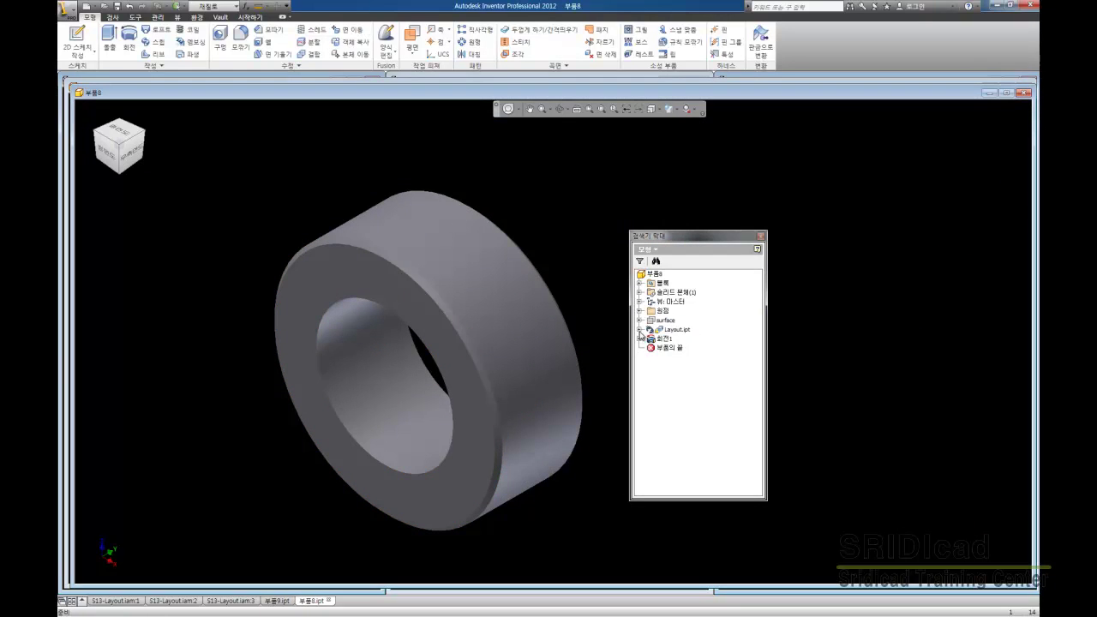
click(638, 330)
Step: Close the 부품8 and 부품9 part windows without saving
click(1022, 95)
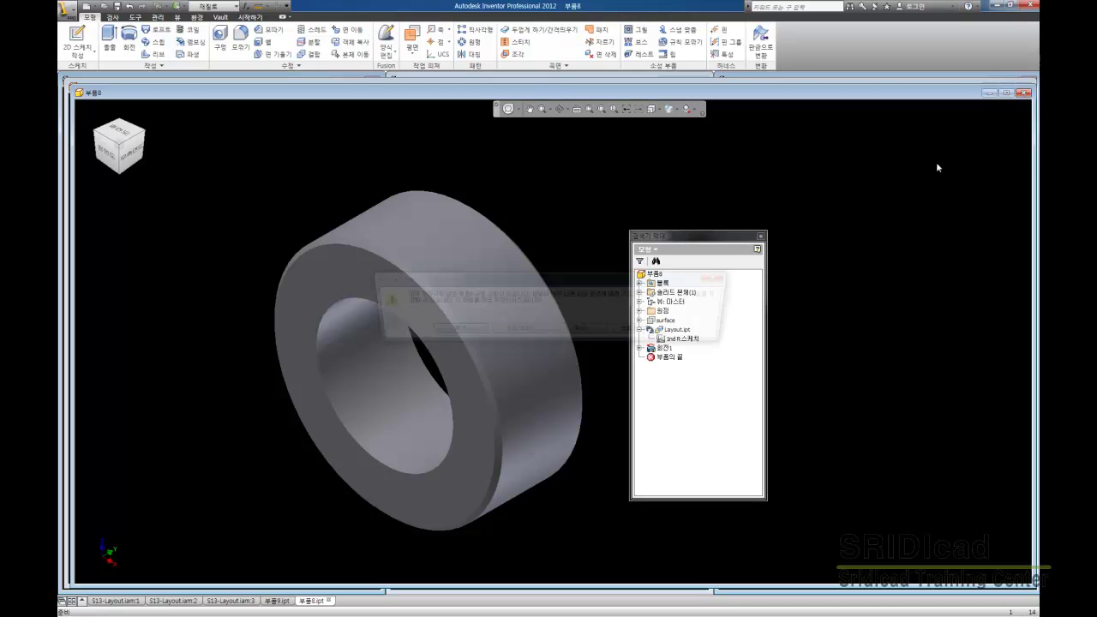
click(502, 332)
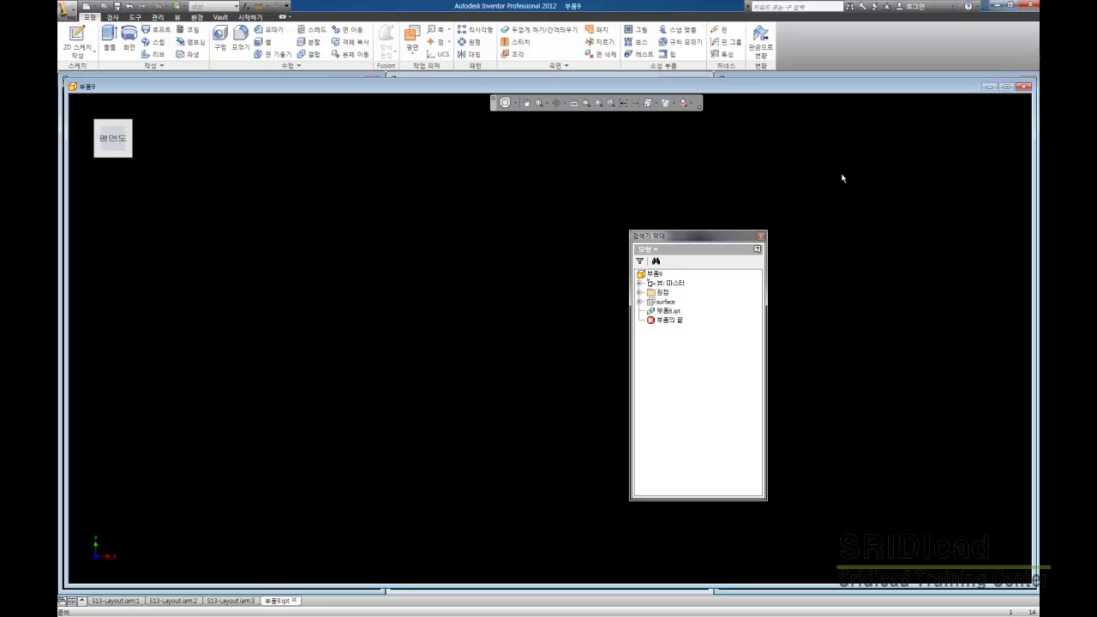
click(1024, 87)
click(503, 334)
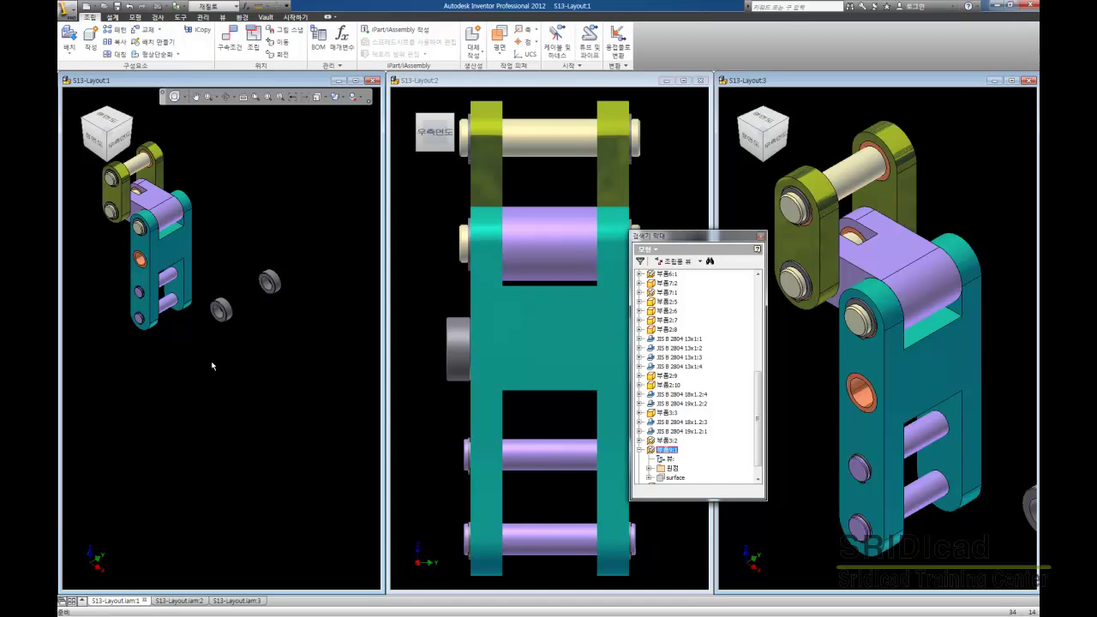
Step: Delete component 부품9:1 from the S13-Layout assembly
middle_drag(196, 277, 272, 316)
scroll(750, 456, down, 1)
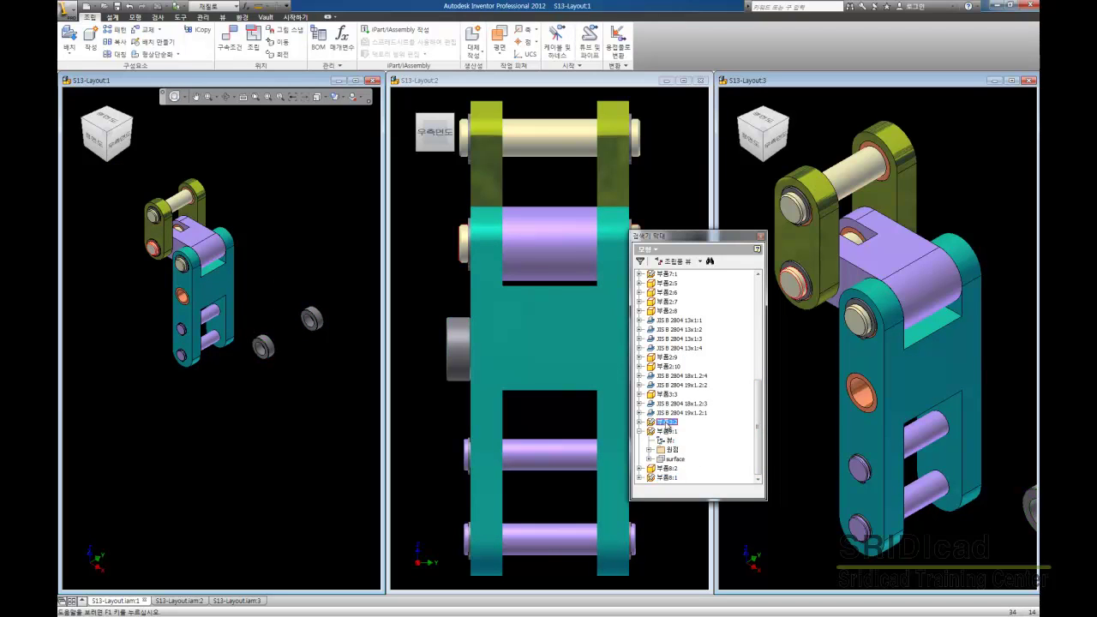
right_click(666, 434)
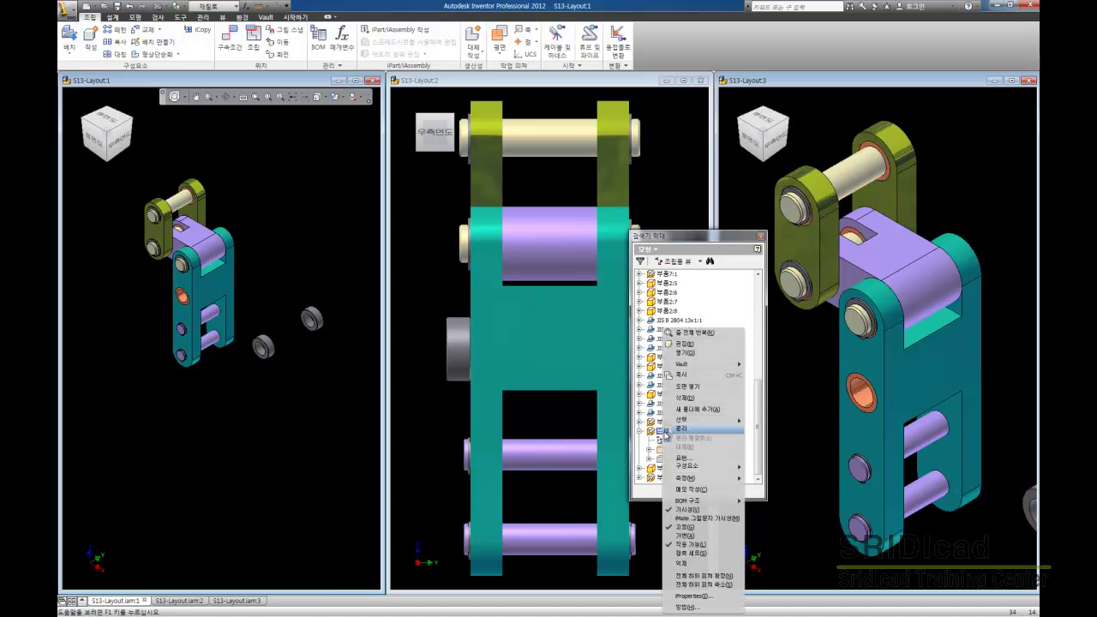
click(696, 400)
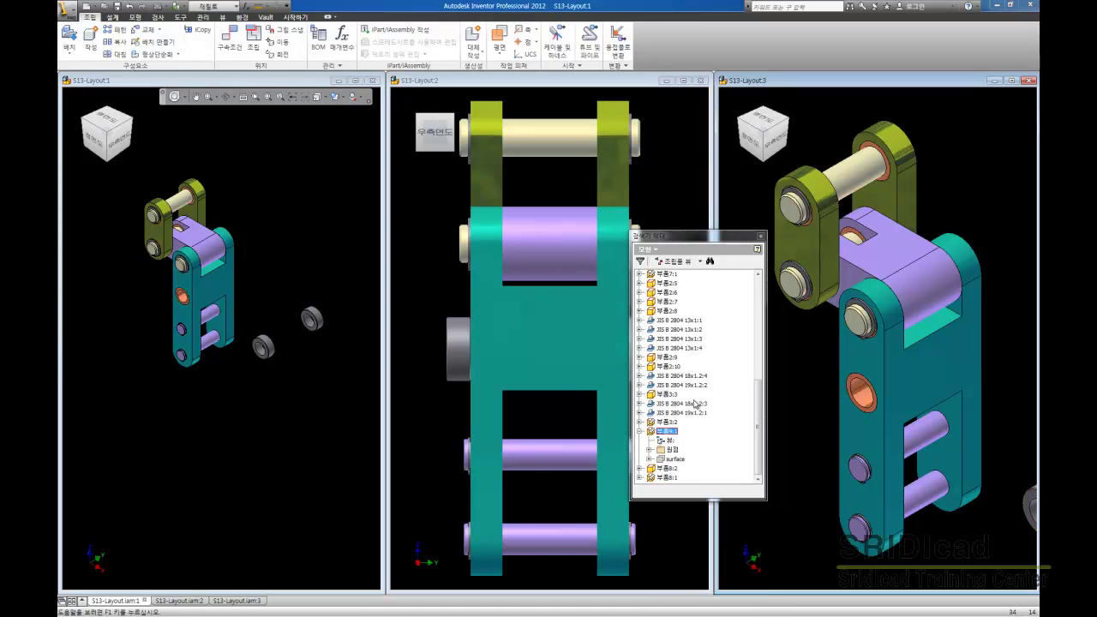
click(561, 334)
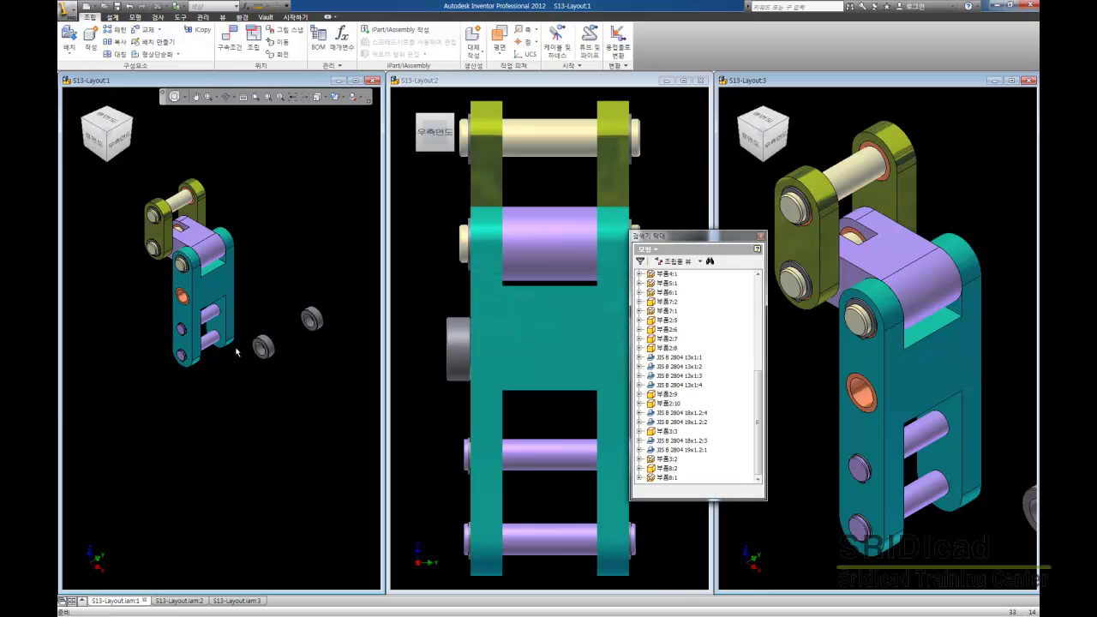
scroll(238, 353, down, 3)
scroll(257, 343, up, 3)
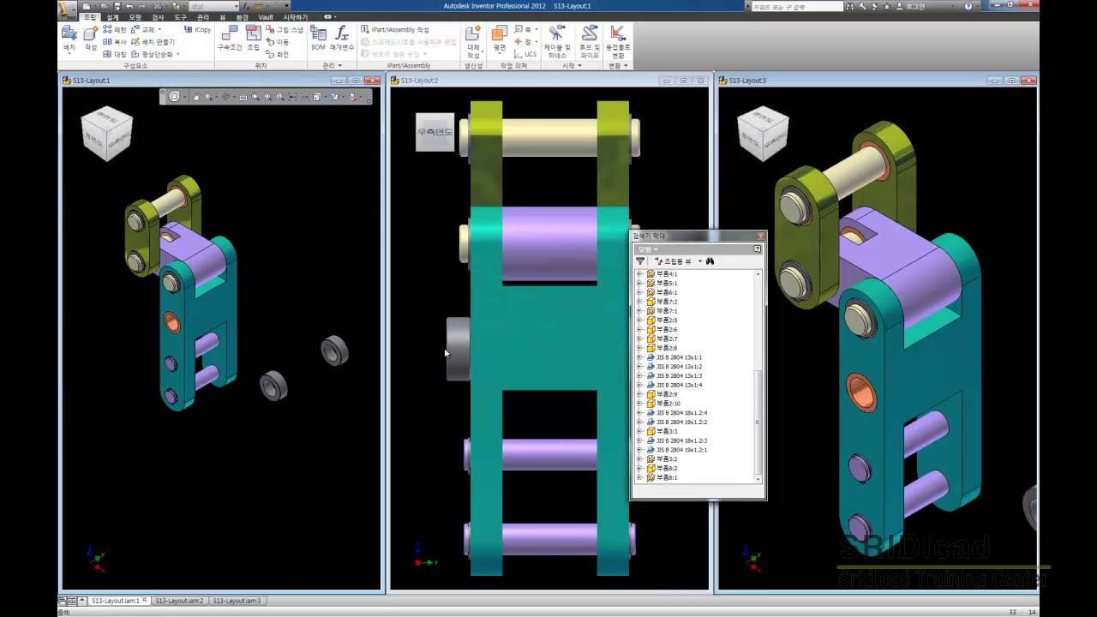
drag(758, 427, 758, 334)
Step: In the layout design view, make part 부품10 from Layout:1 inside S13-Layout
double_click(686, 331)
double_click(685, 311)
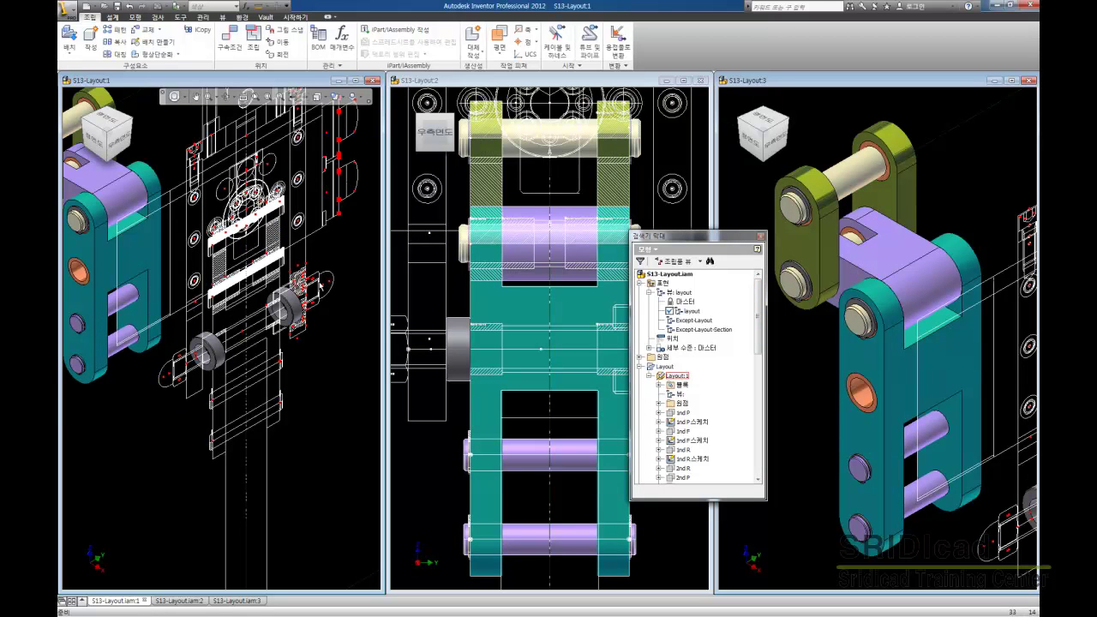
double_click(318, 284)
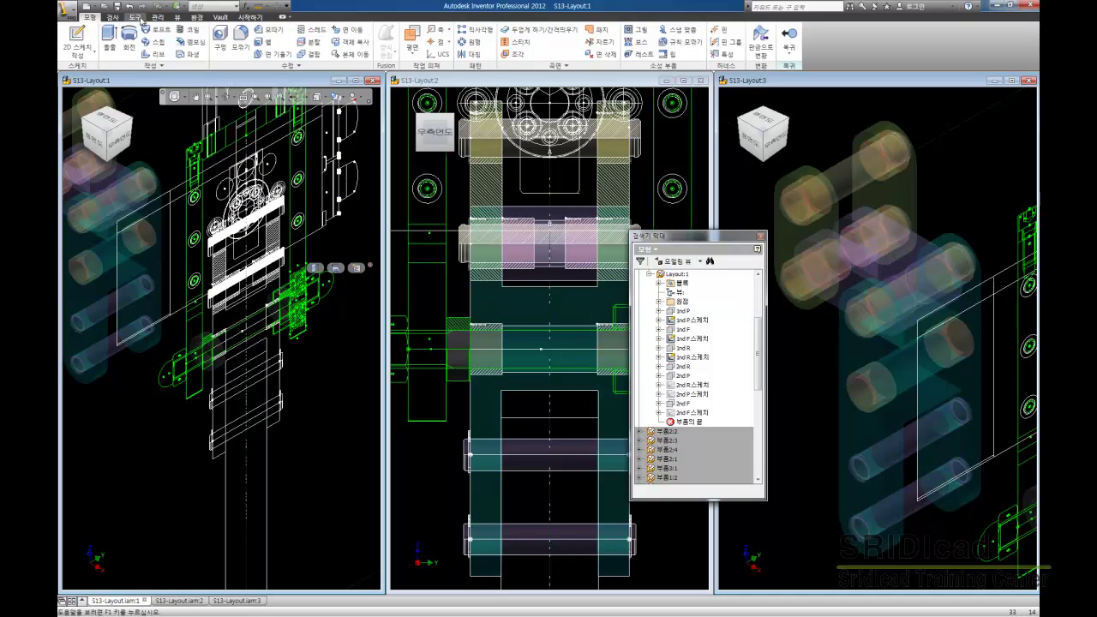
click(166, 17)
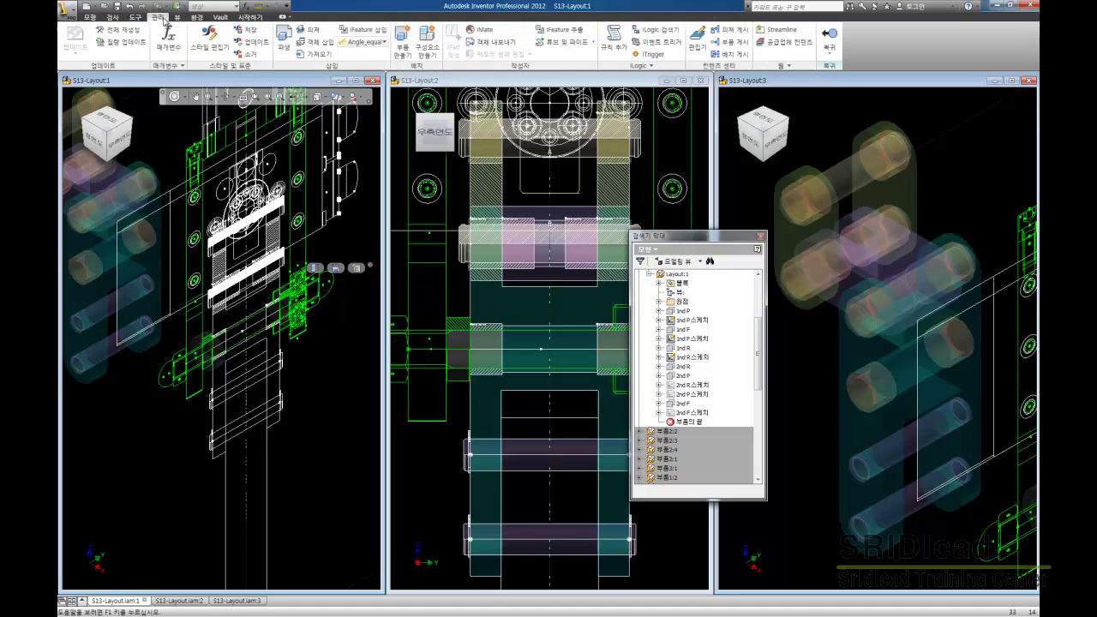
click(402, 39)
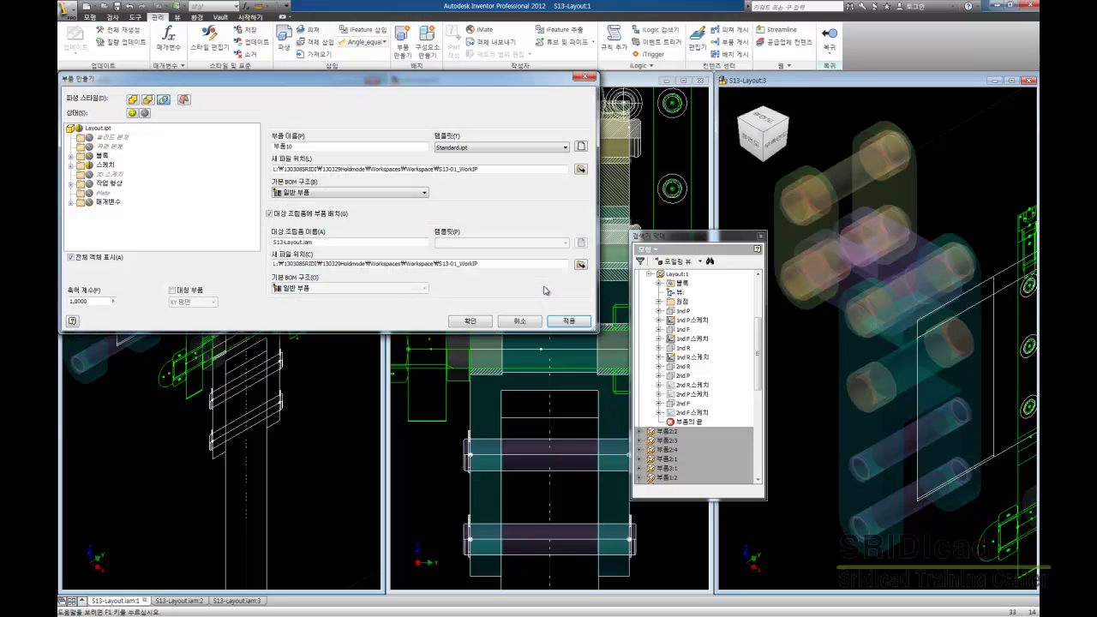
click(486, 323)
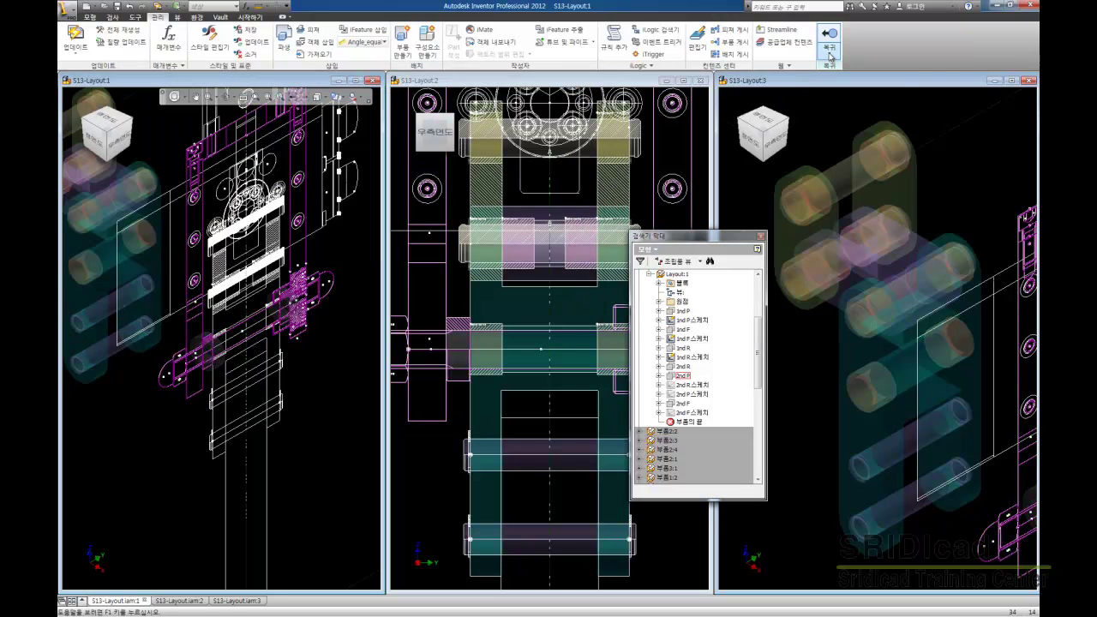
drag(756, 345, 756, 353)
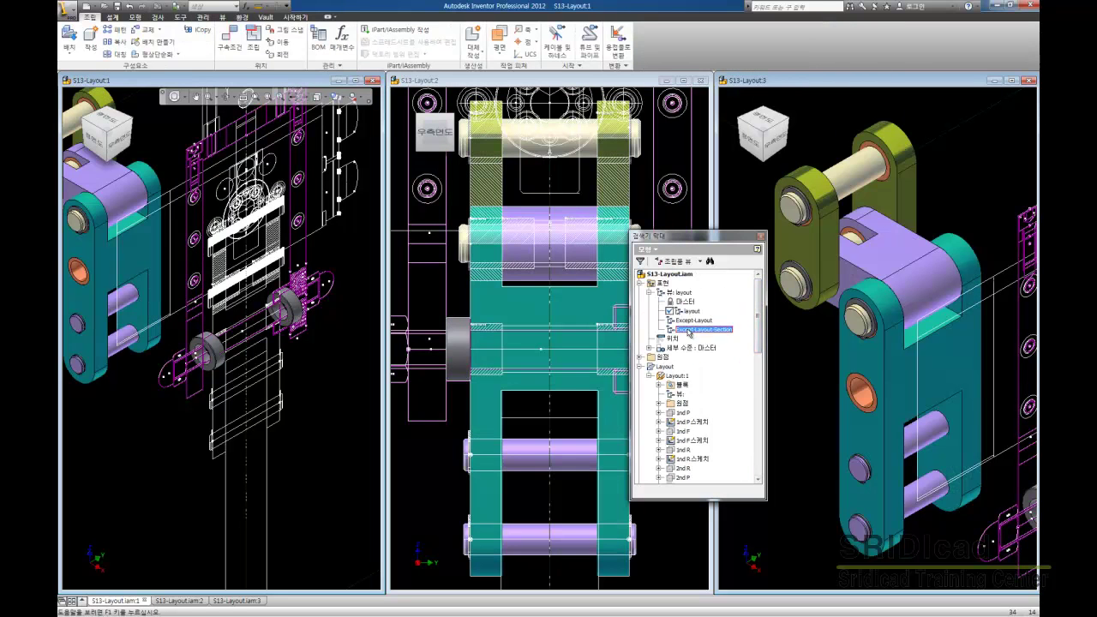
Step: Edit the Layout part in place and begin editing its derived sketch
double_click(696, 329)
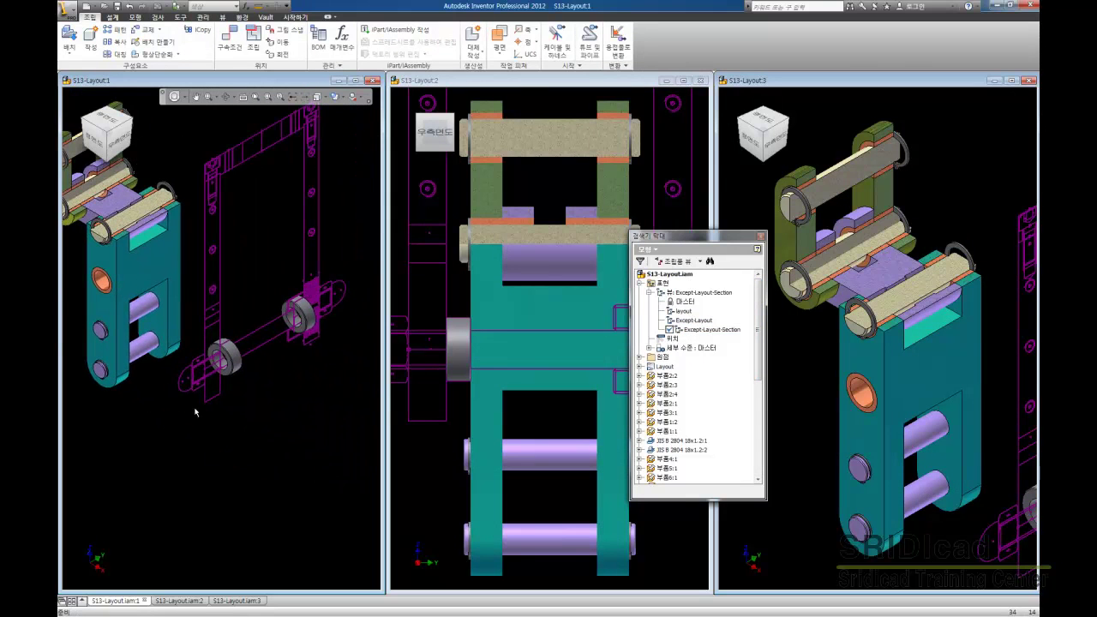
double_click(221, 325)
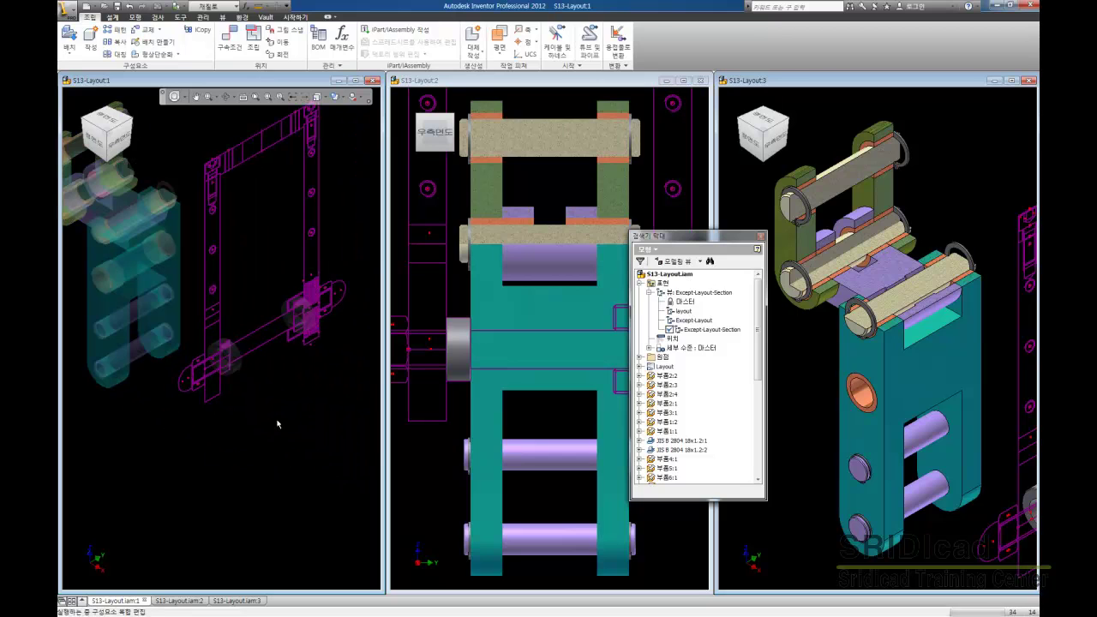
right_click(679, 470)
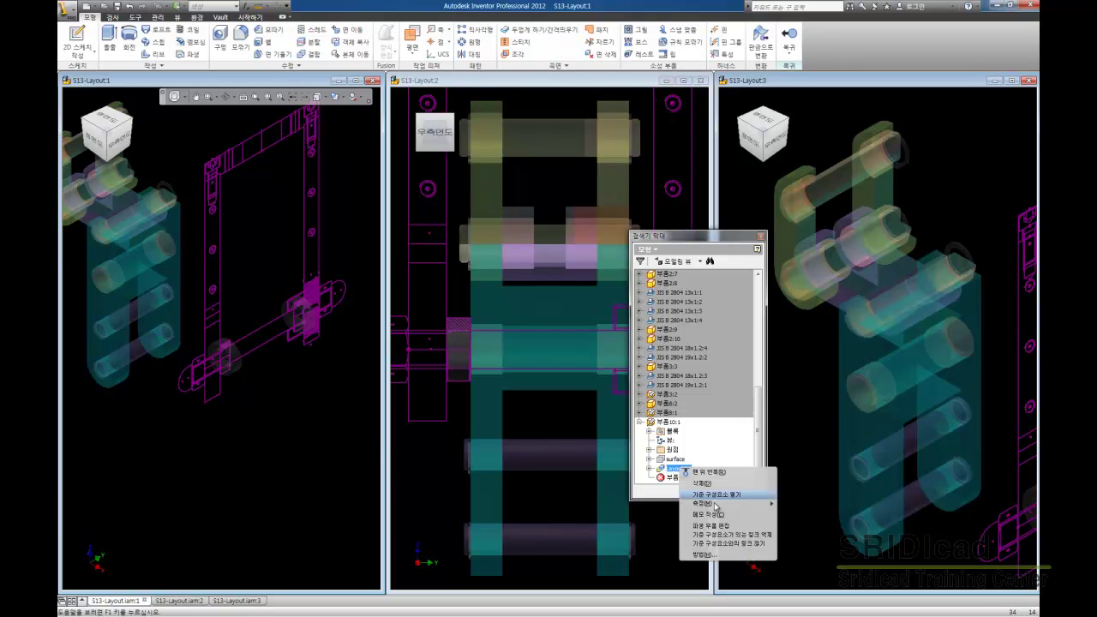
click(724, 538)
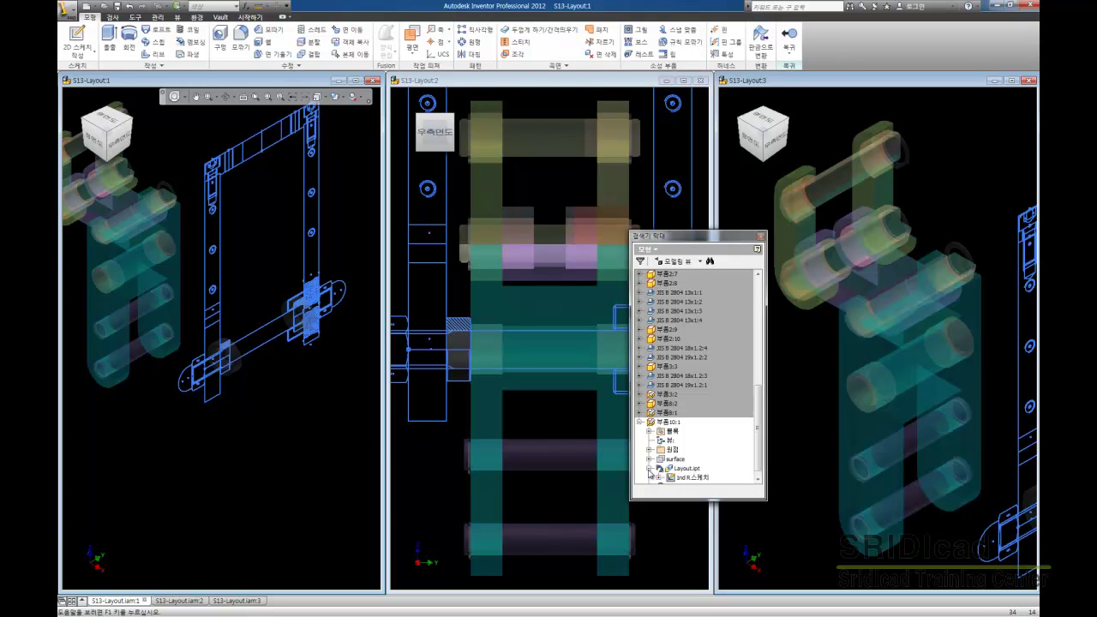
double_click(681, 479)
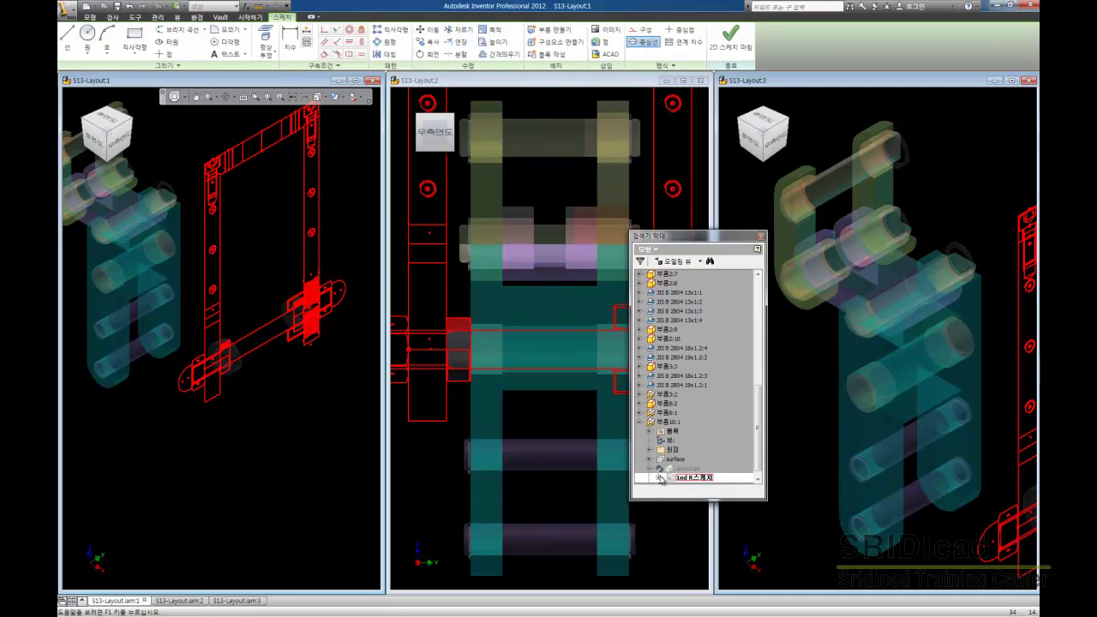
right_click(701, 482)
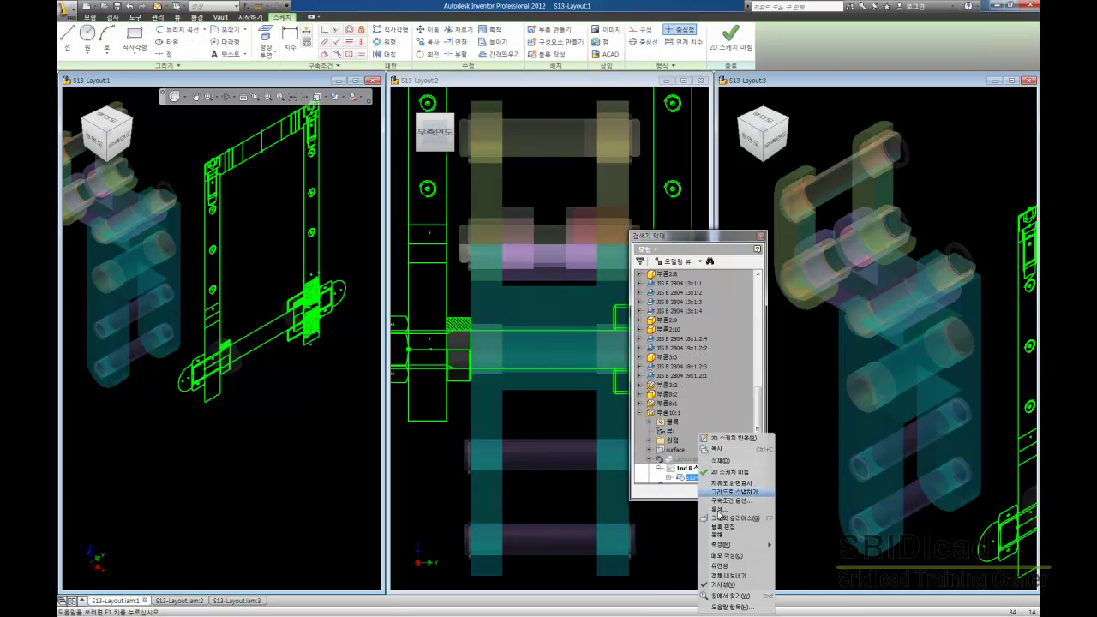
click(728, 533)
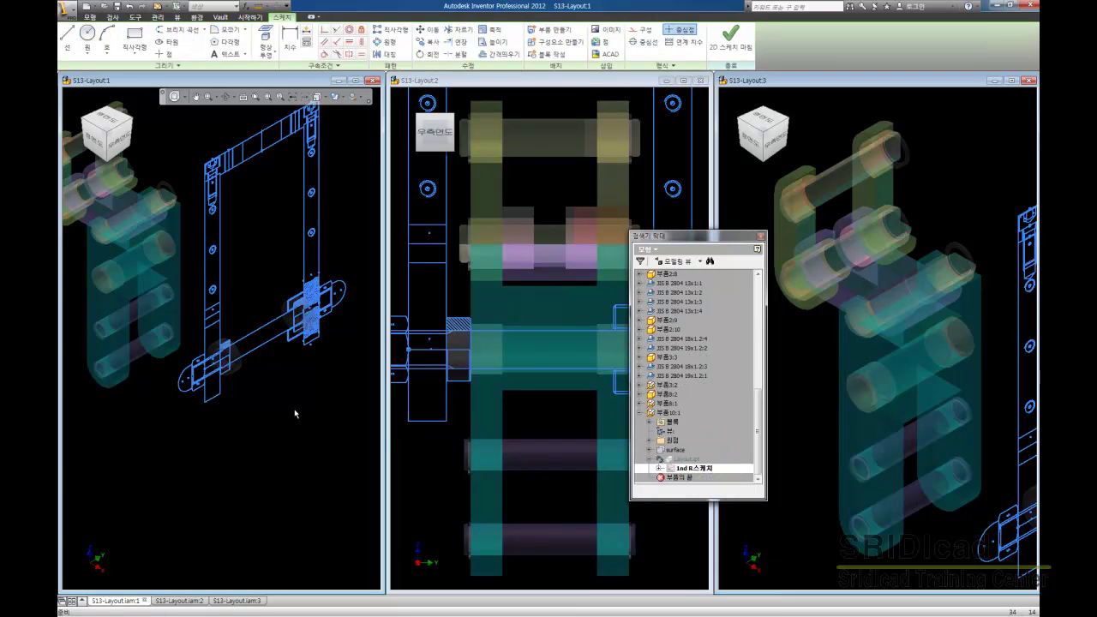
Step: Delete the selected sketch geometry and the small rectangle
right_click(317, 251)
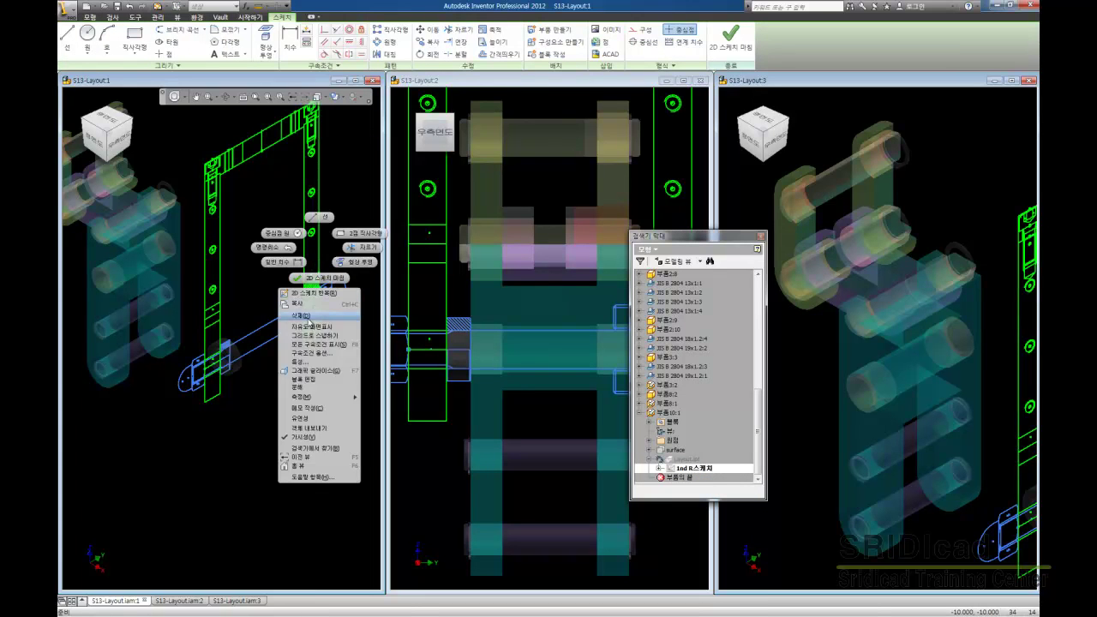
click(297, 316)
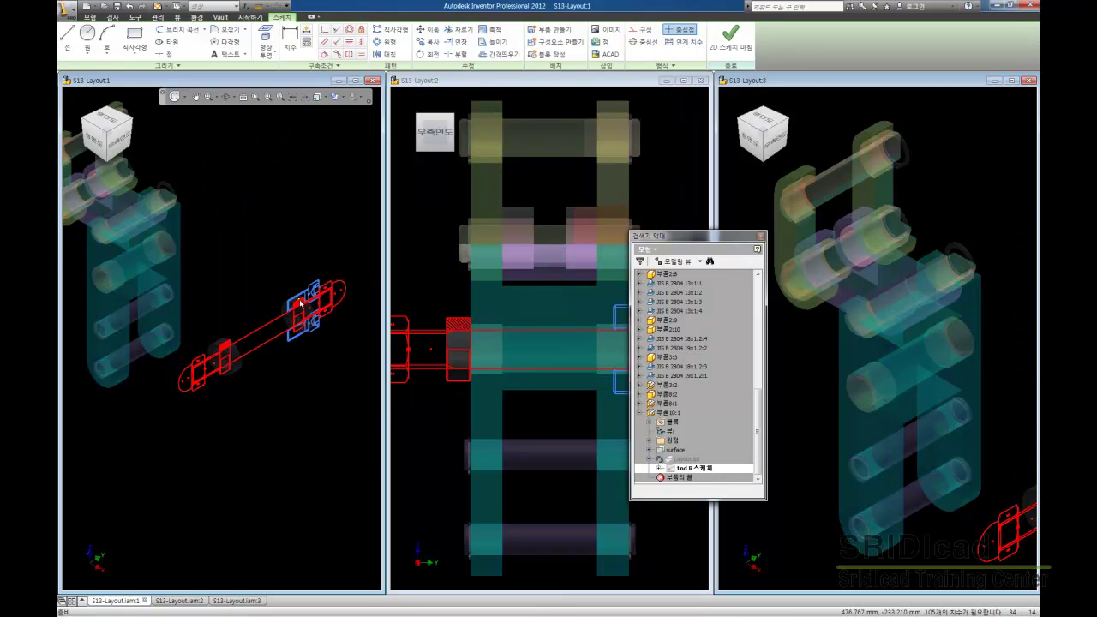
drag(245, 254, 364, 349)
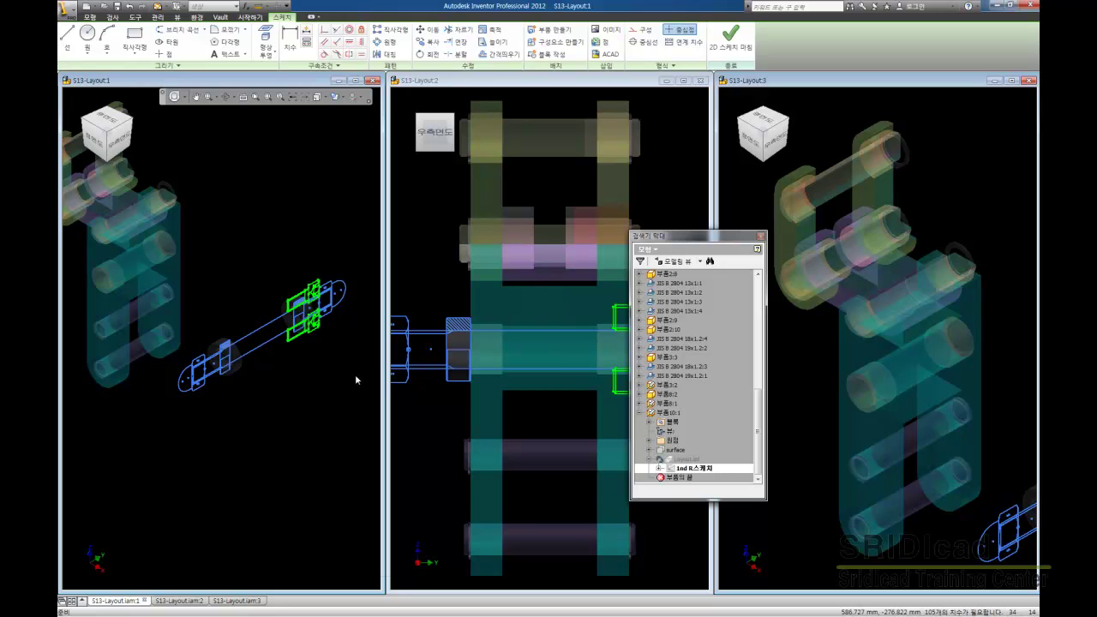
right_click(355, 373)
click(343, 439)
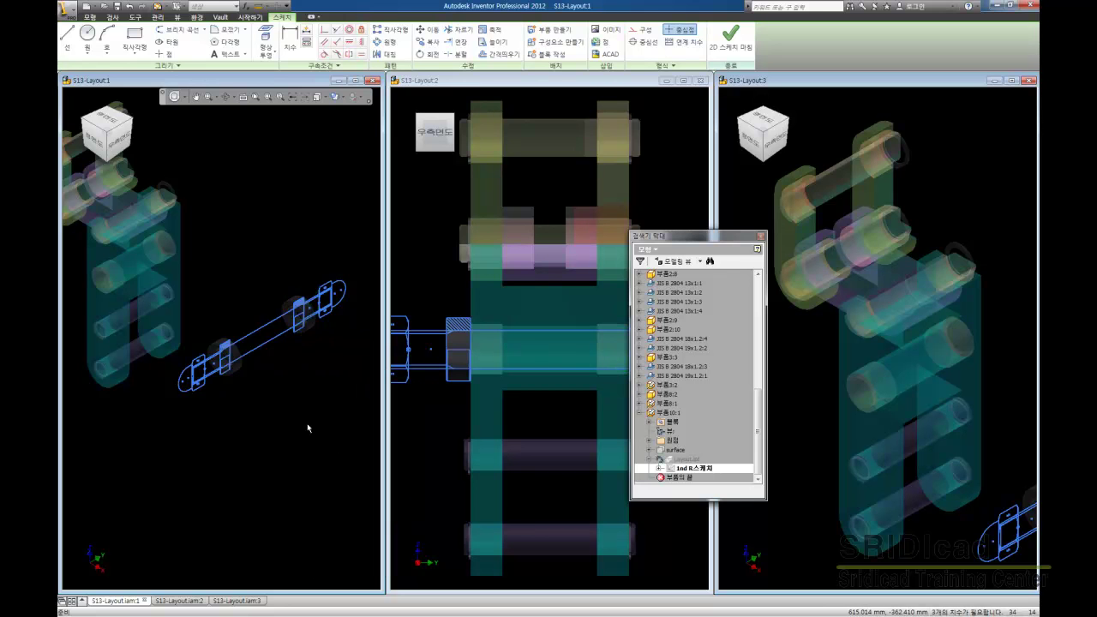
Step: Explode the bolt block into separate sketch geometry and zoom to the right nut
click(121, 143)
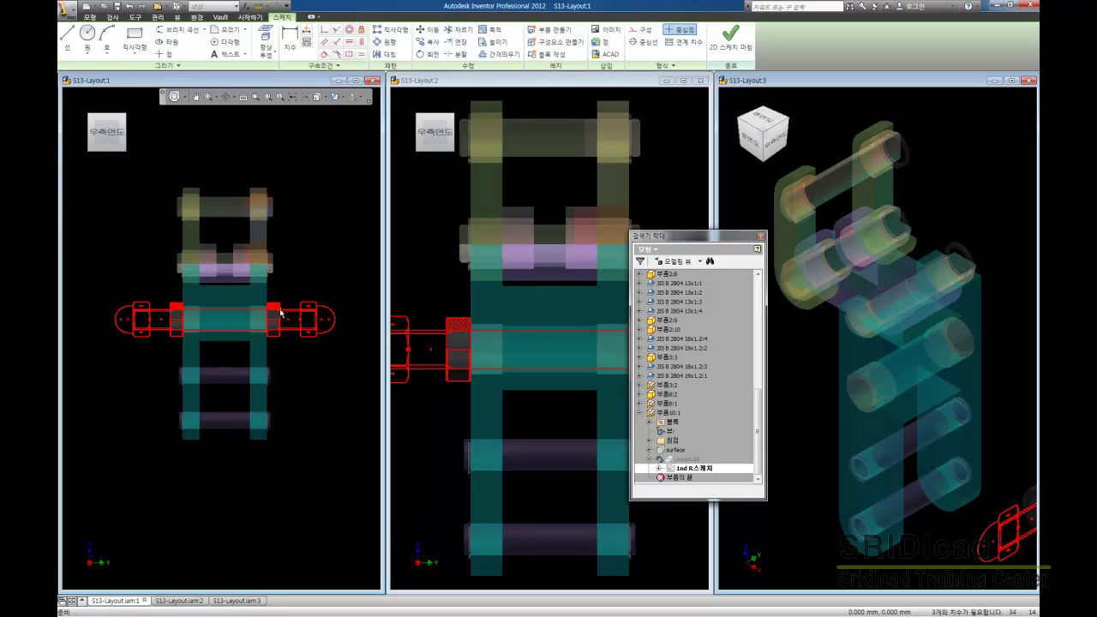
right_click(280, 313)
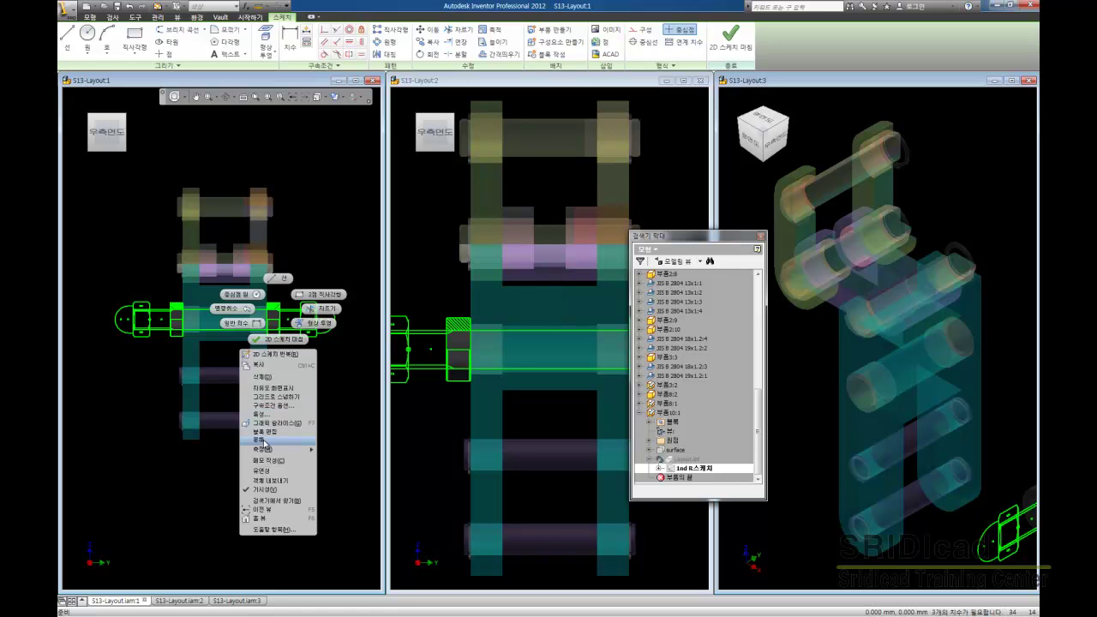
click(335, 449)
scroll(281, 314, down, 2)
click(274, 304)
right_click(293, 278)
click(296, 348)
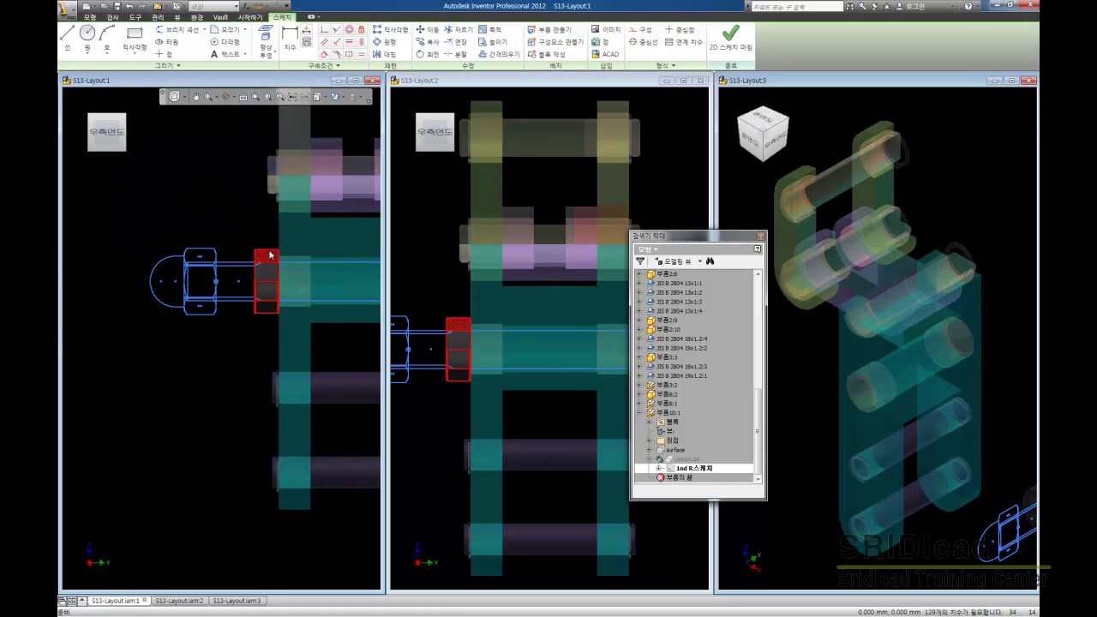
right_click(270, 254)
click(257, 314)
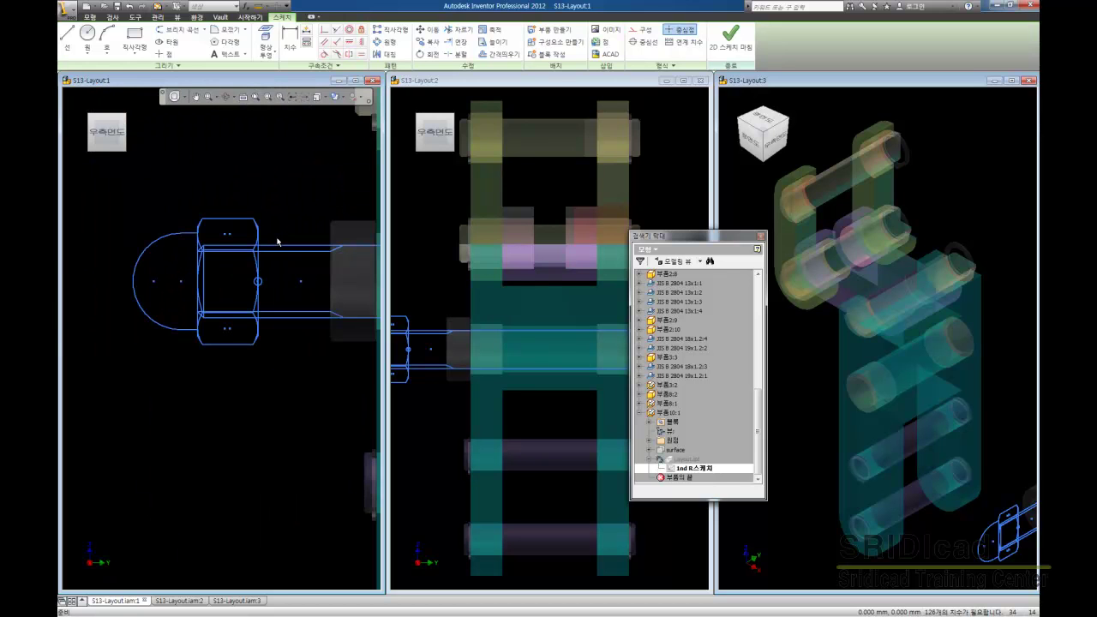
Step: Delete the right nut geometry and the lower nut outline with its stub line
drag(277, 240, 147, 187)
right_click(150, 188)
click(155, 257)
drag(311, 382, 175, 327)
right_click(173, 320)
click(166, 381)
Step: Delete the curved outline at the shaft end
scroll(221, 298, up, 2)
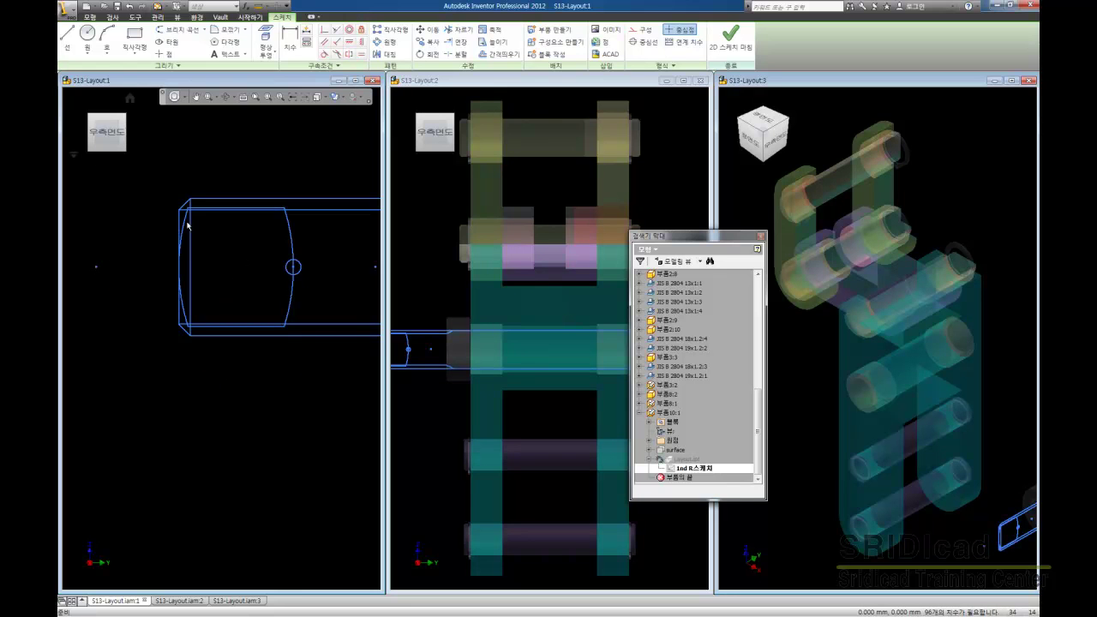
drag(170, 207, 309, 335)
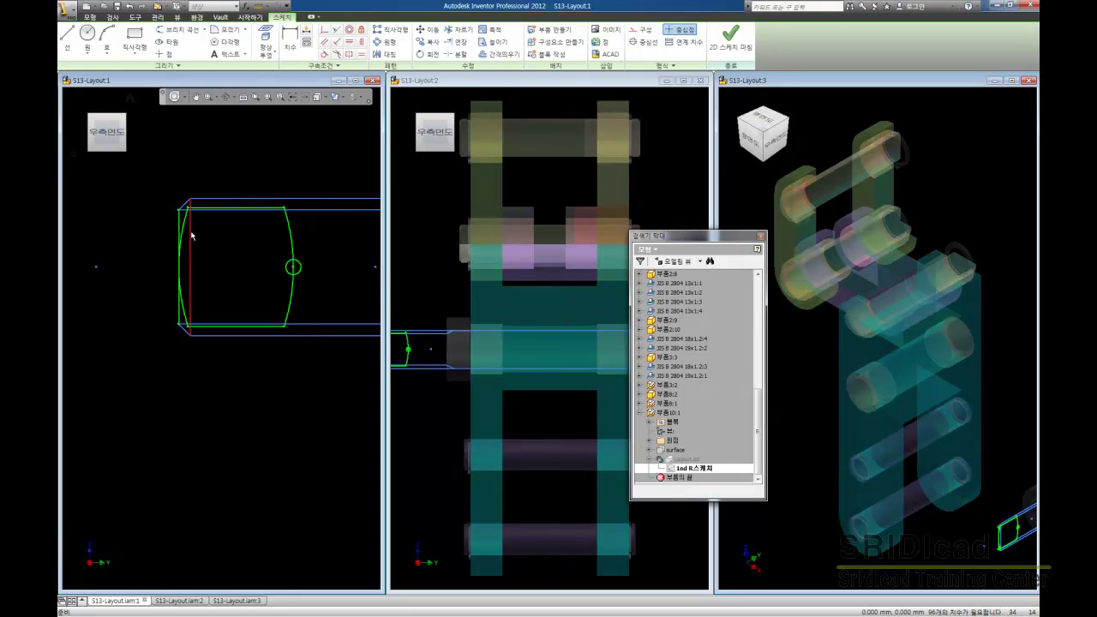
right_click(176, 191)
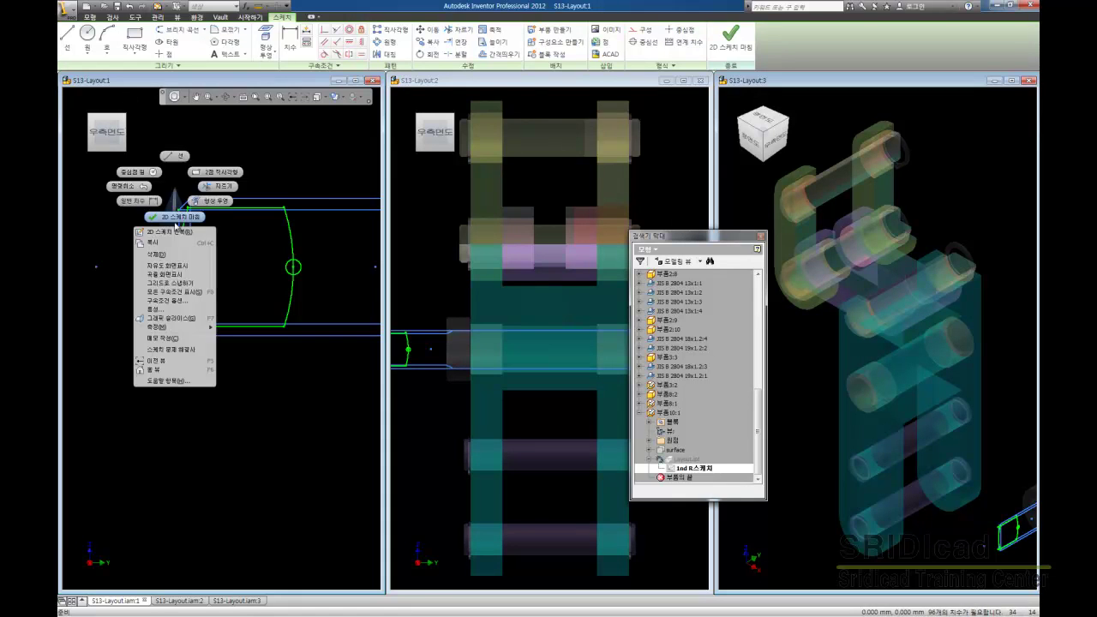
click(148, 246)
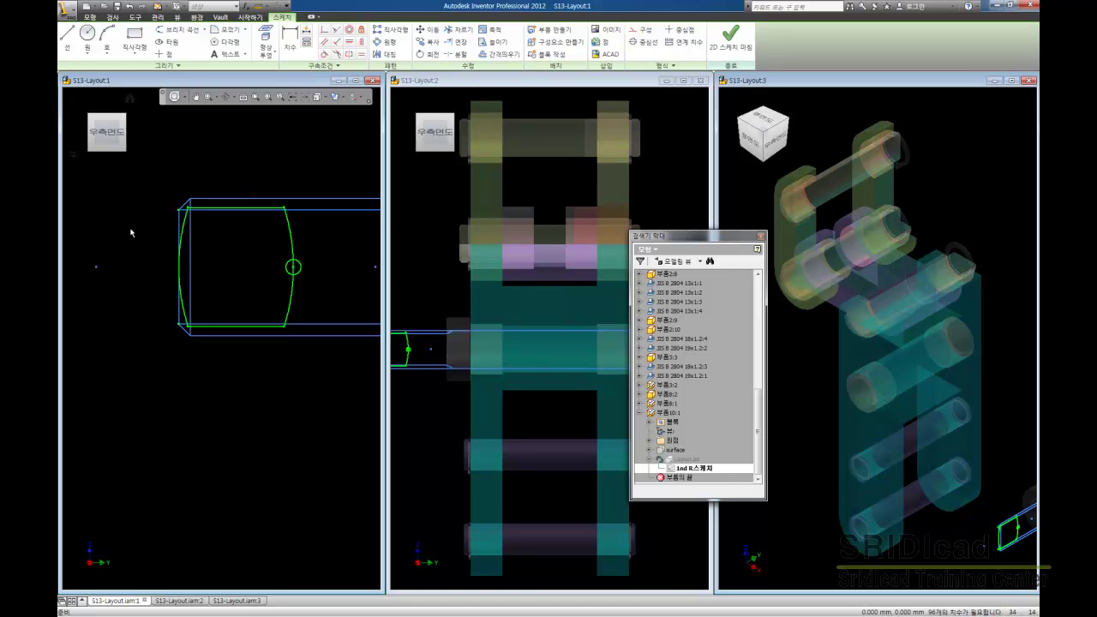
right_click(126, 227)
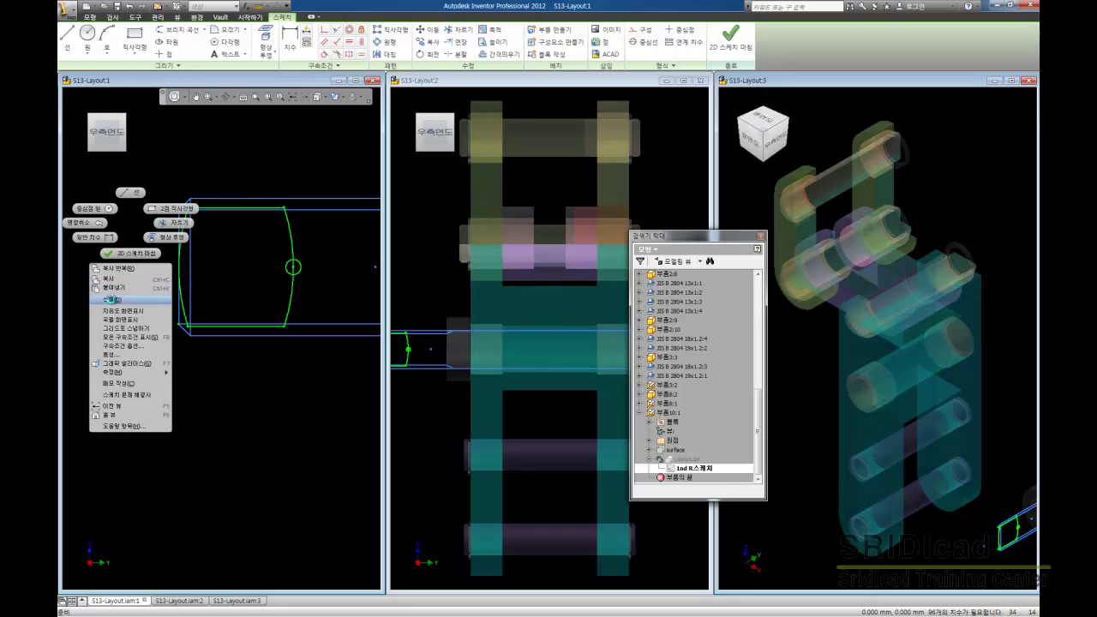
click(122, 284)
key(ctrl+v)
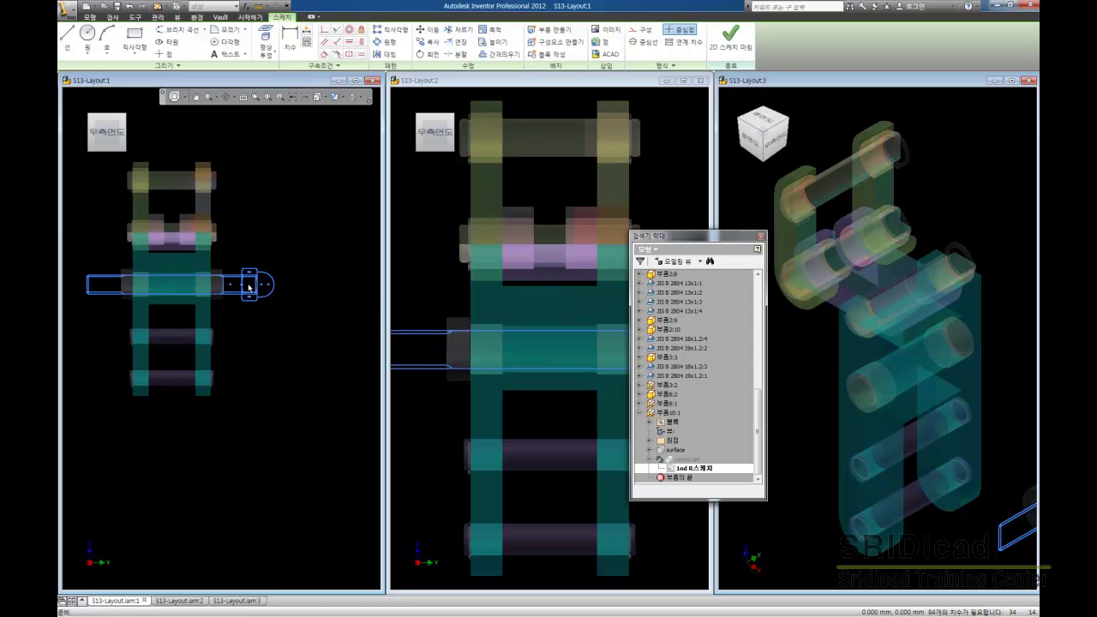
Step: Delete the rounded head and the upper and lower nut outlines
scroll(225, 285, up, 4)
scroll(243, 281, up, 2)
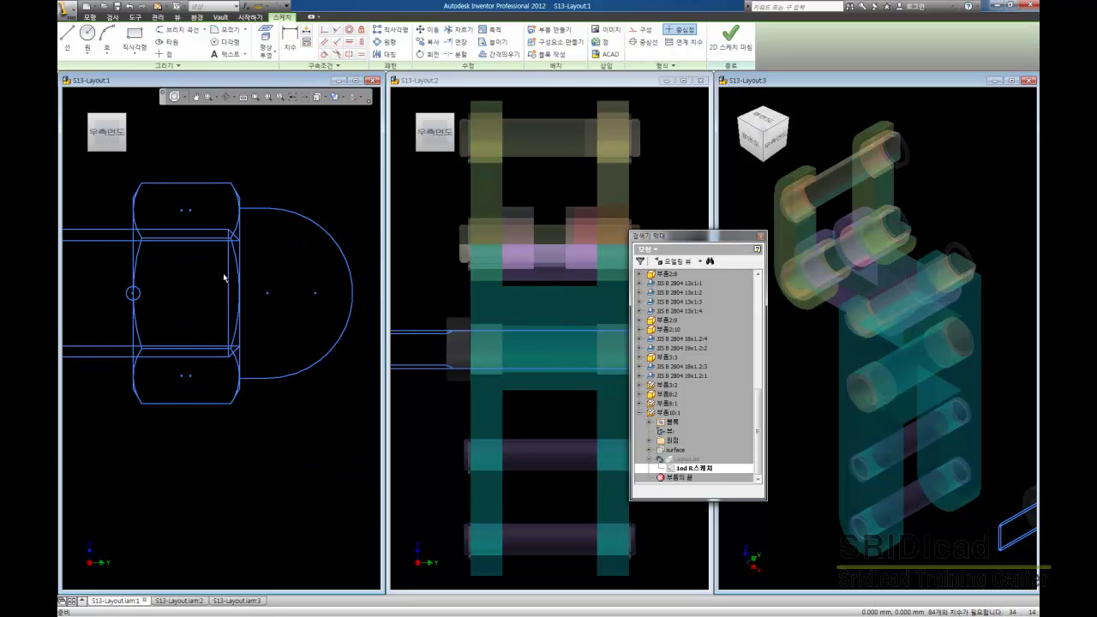
drag(343, 238, 111, 167)
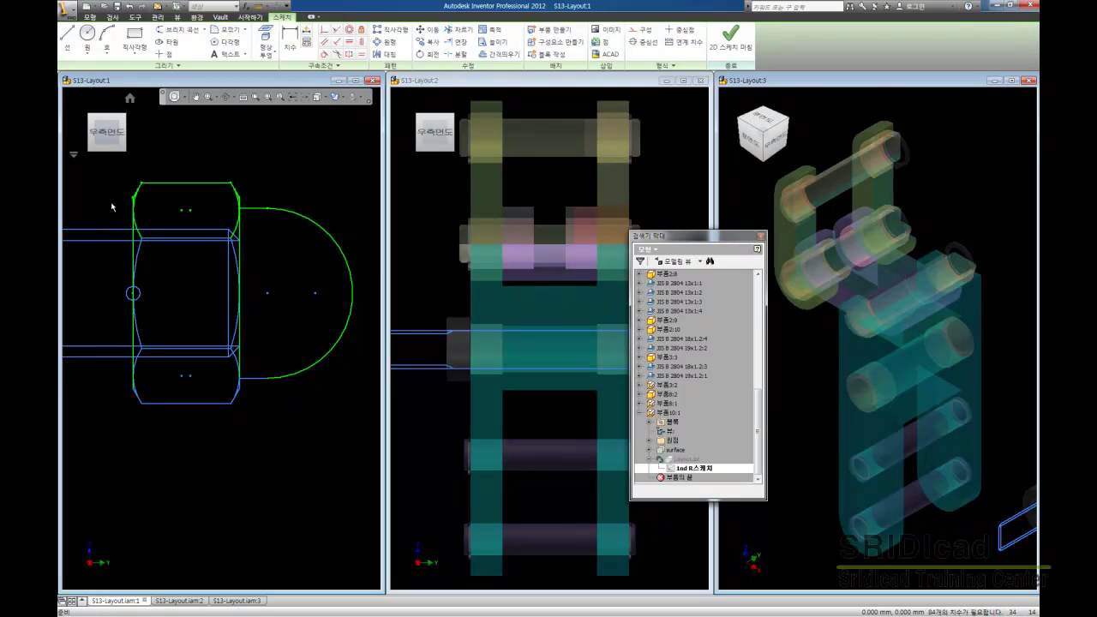
right_click(111, 210)
click(112, 273)
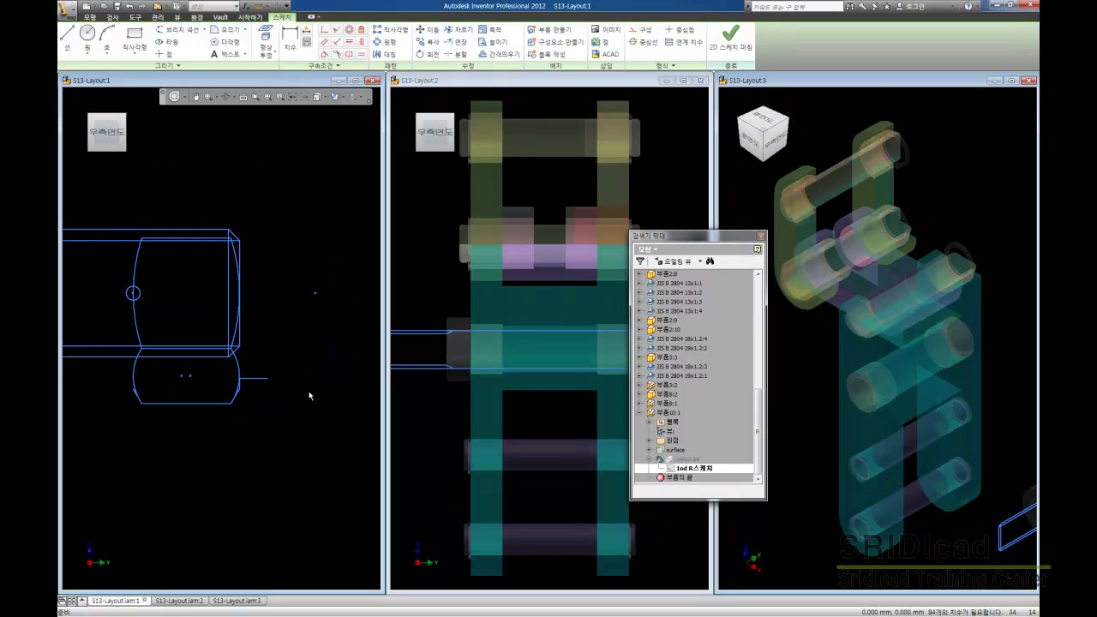
drag(330, 433, 124, 371)
right_click(294, 336)
click(286, 393)
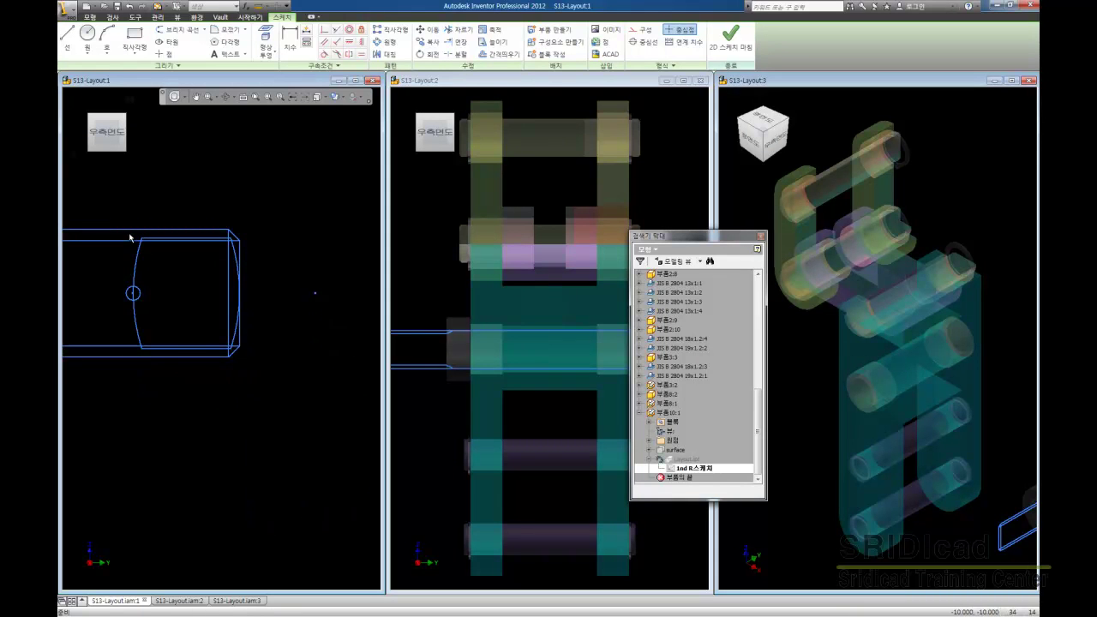
Step: Delete the curved end line of the shaft and the leftover sketch point
drag(131, 234, 286, 360)
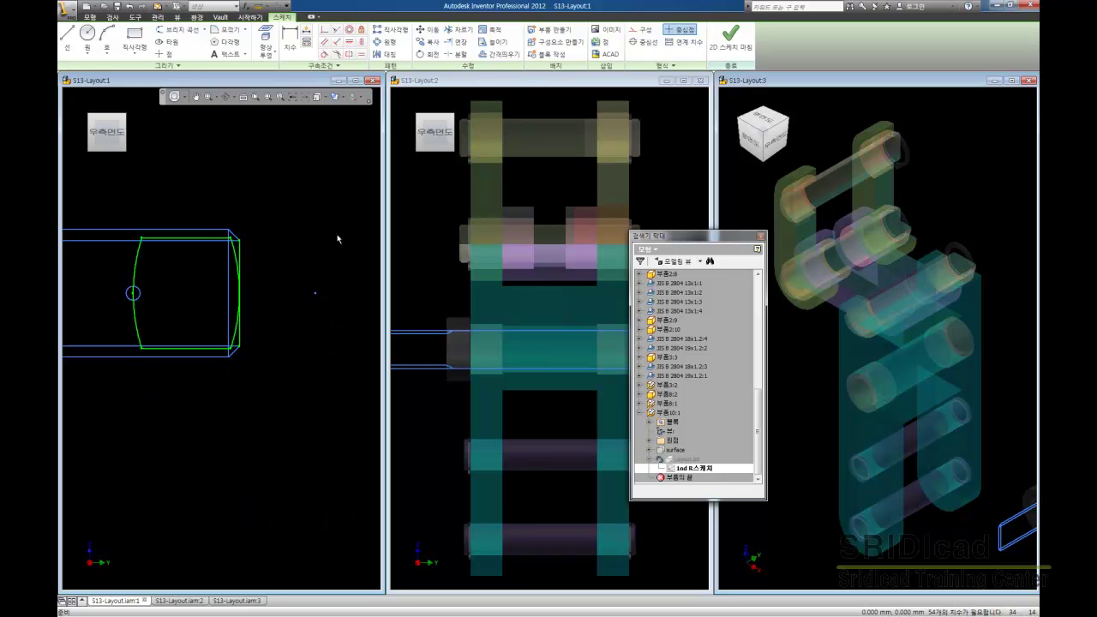
right_click(284, 238)
click(287, 295)
drag(107, 275, 299, 307)
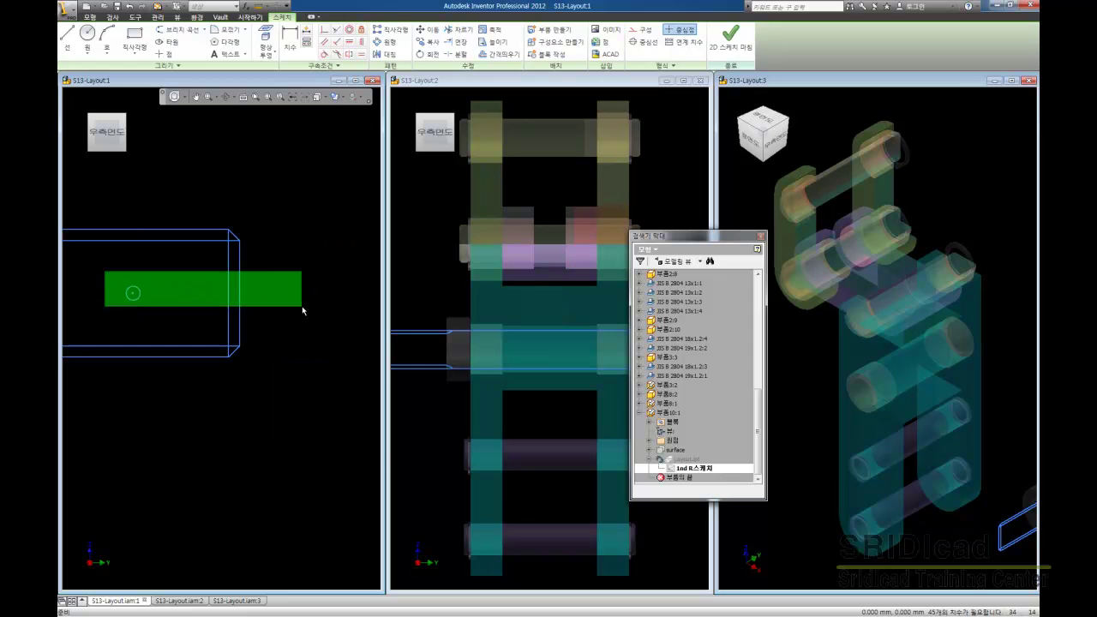
right_click(290, 275)
click(273, 348)
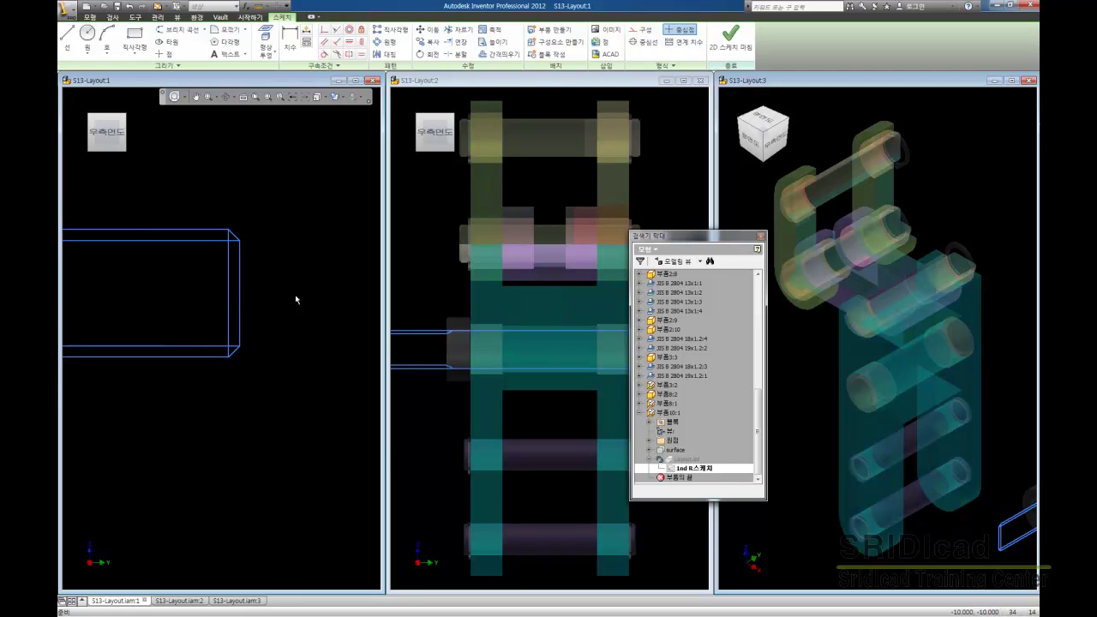
Step: Draw a line along the shaft and convert it to a centerline
scroll(292, 300, down, 1)
scroll(245, 271, down, 1)
scroll(253, 171, down, 1)
key(l)
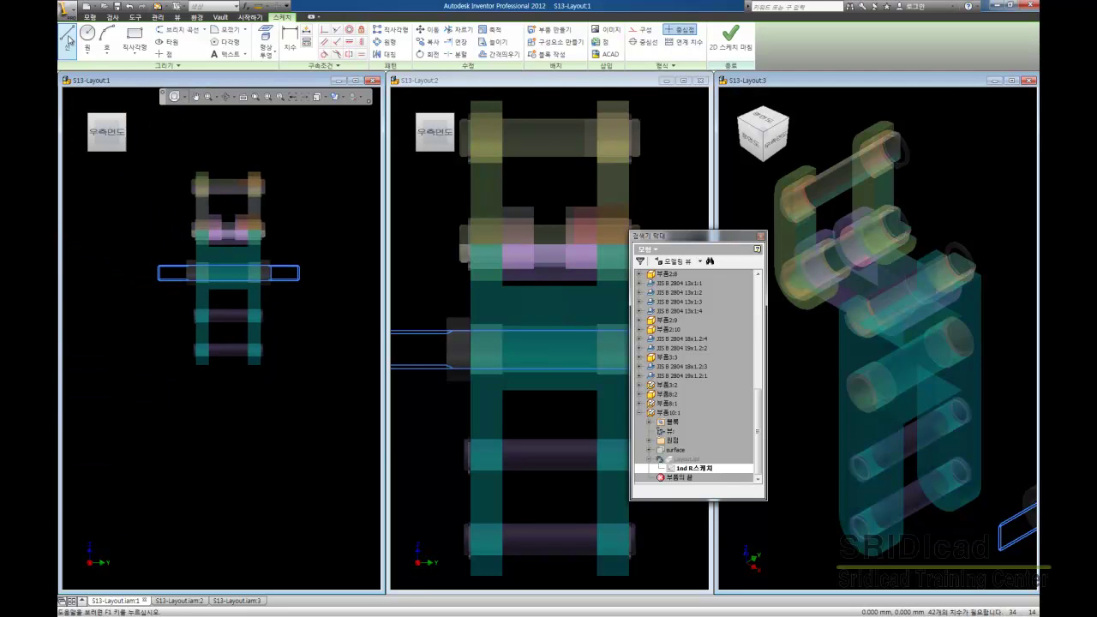
scroll(158, 272, up, 3)
click(158, 269)
scroll(158, 269, down, 1)
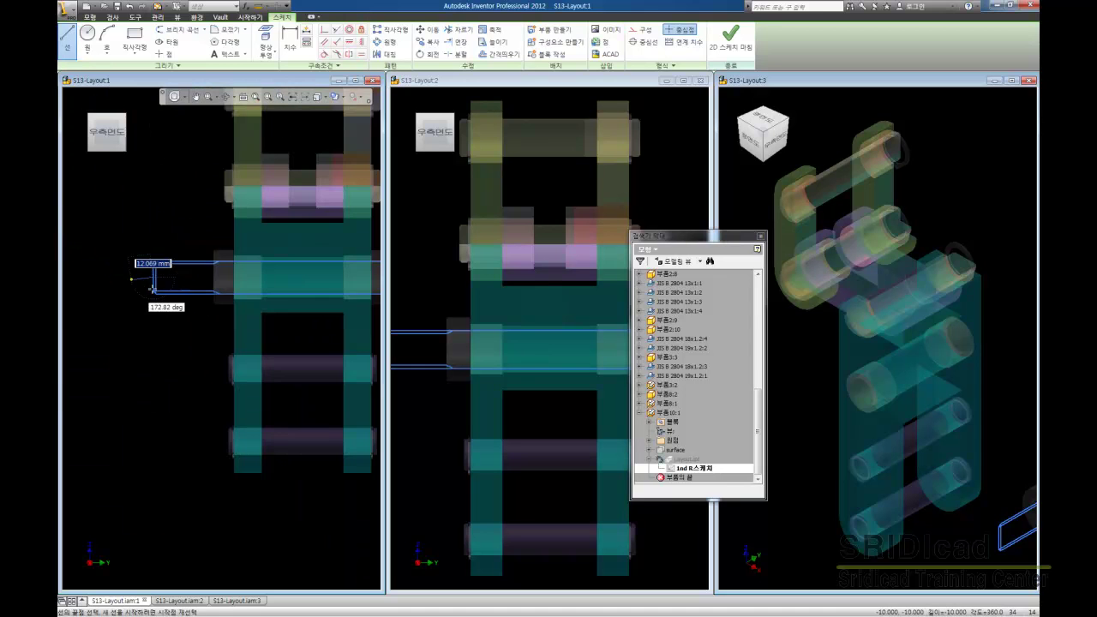
scroll(128, 275, up, 1)
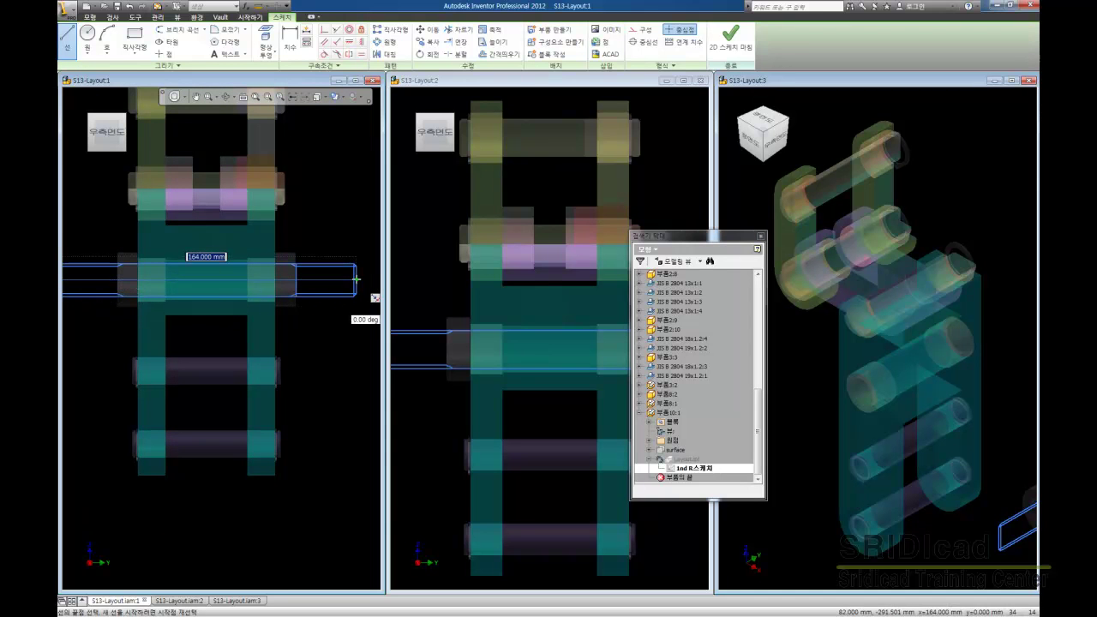
right_click(314, 222)
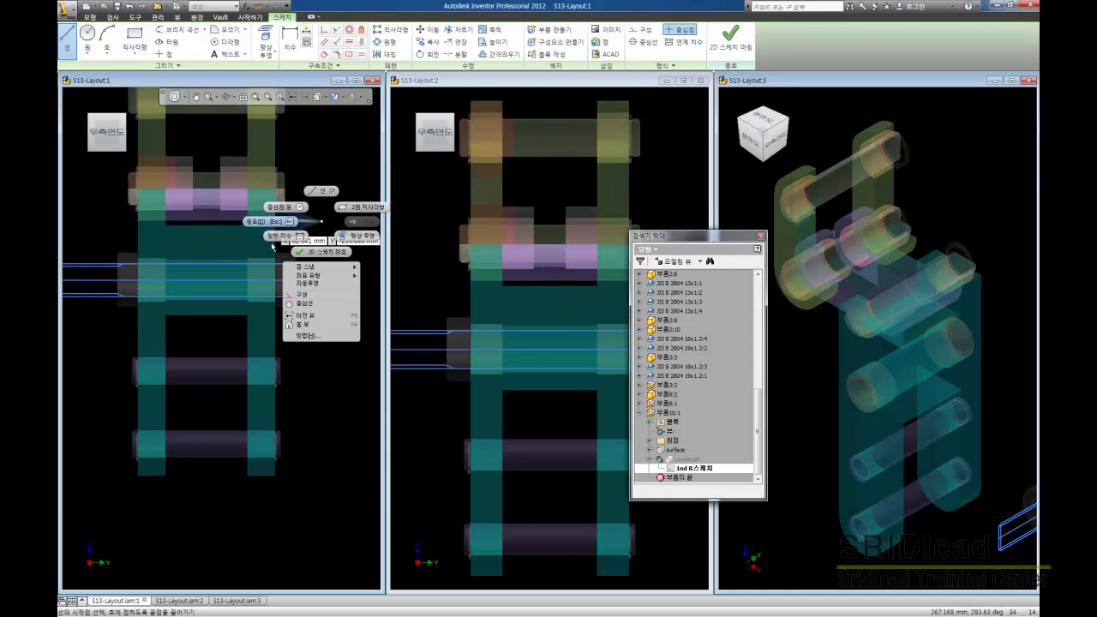
click(276, 236)
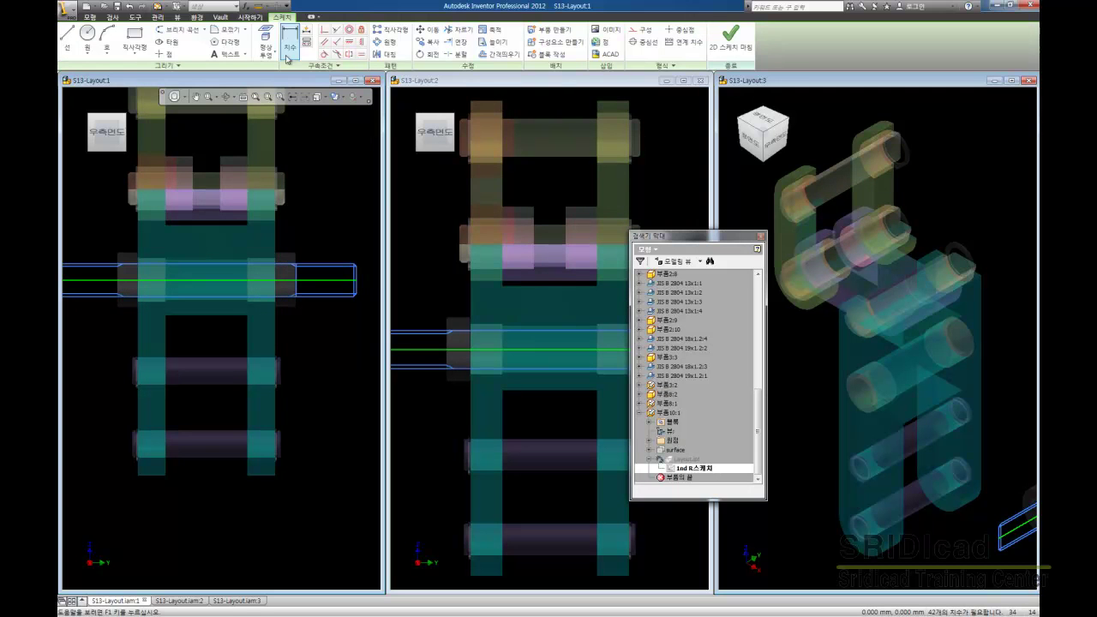
click(643, 41)
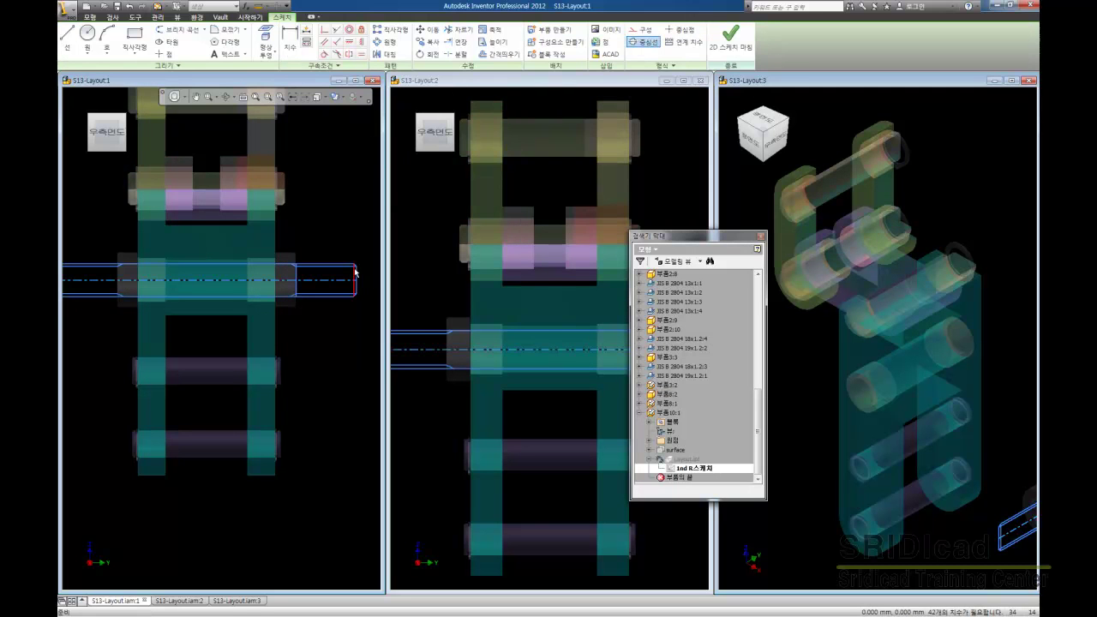
Step: Split the end lines at the shaft's right and left ends
scroll(355, 272, up, 2)
scroll(343, 257, up, 2)
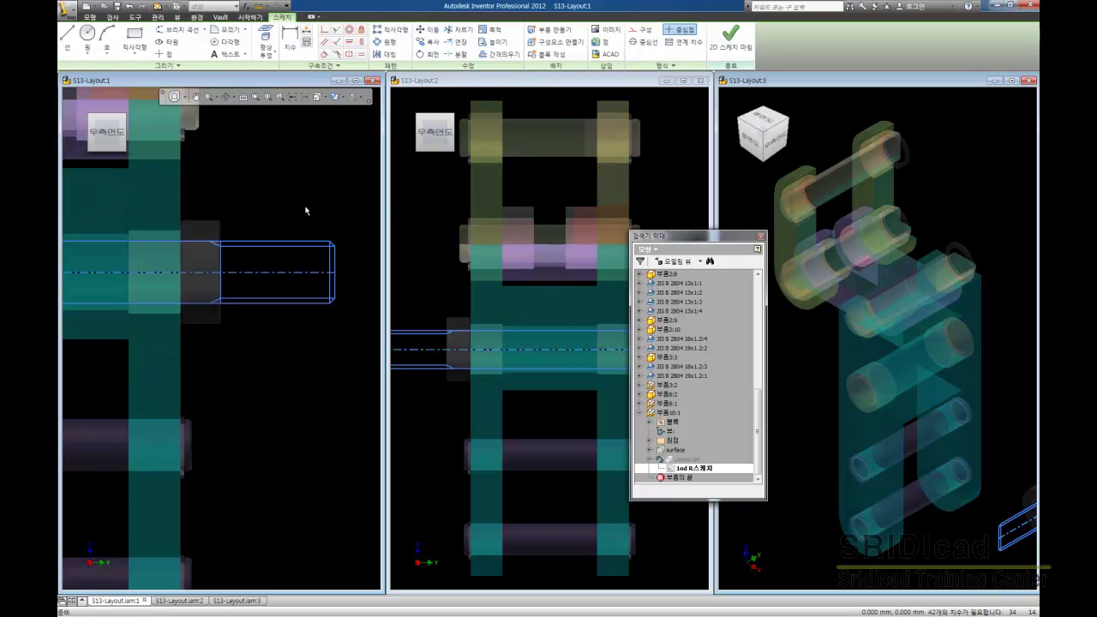
middle_drag(306, 210, 317, 193)
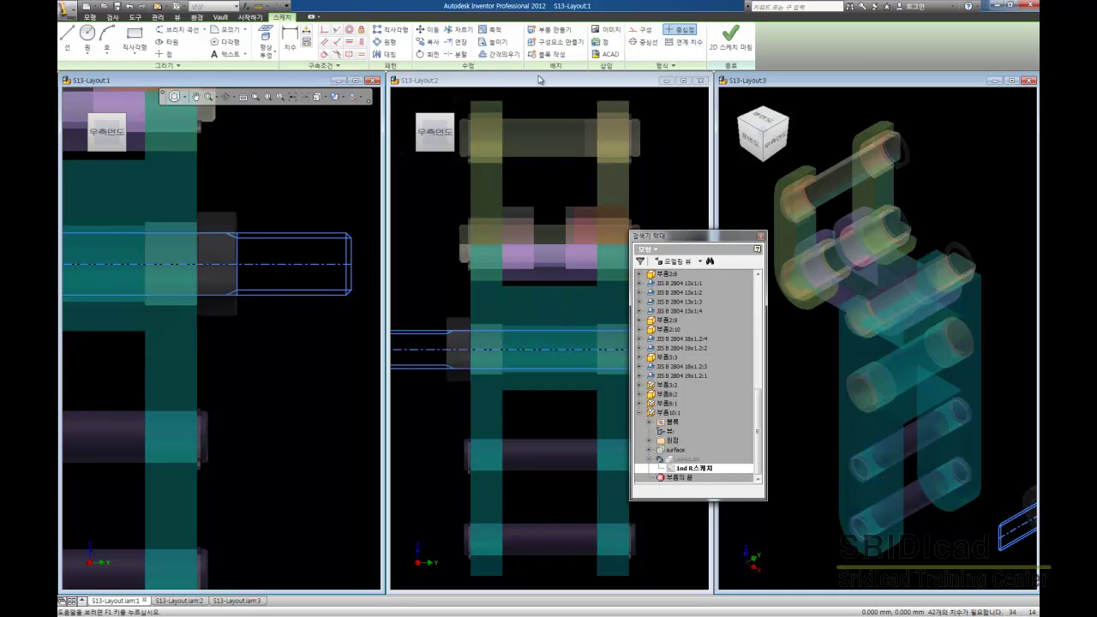
click(457, 55)
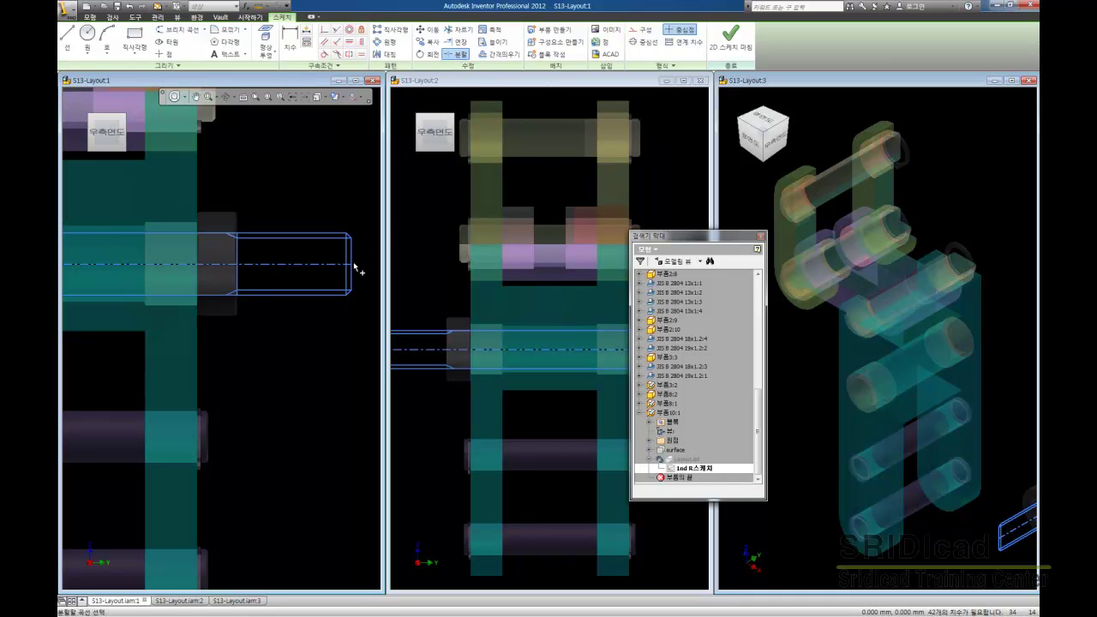
click(352, 268)
scroll(245, 265, down, 5)
scroll(273, 255, up, 8)
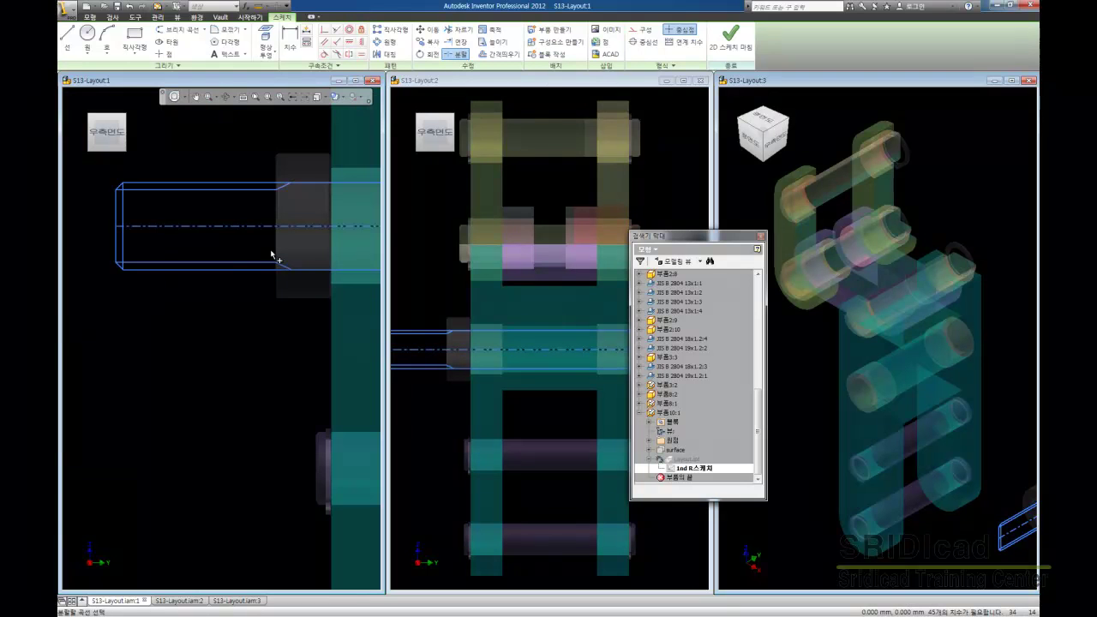
click(121, 229)
click(118, 229)
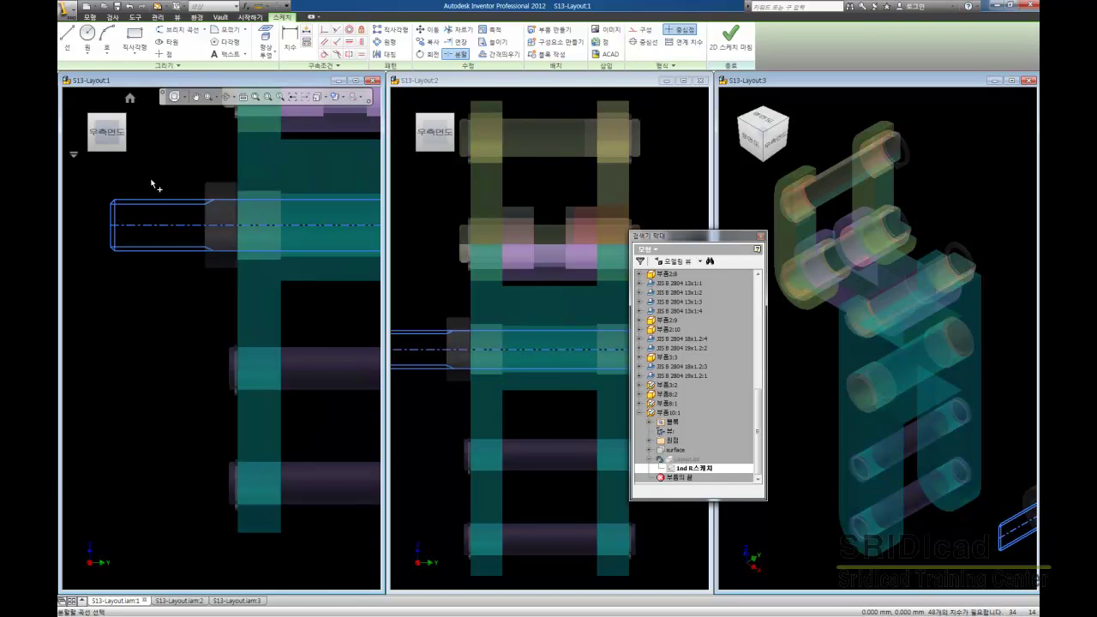
right_click(142, 179)
click(98, 185)
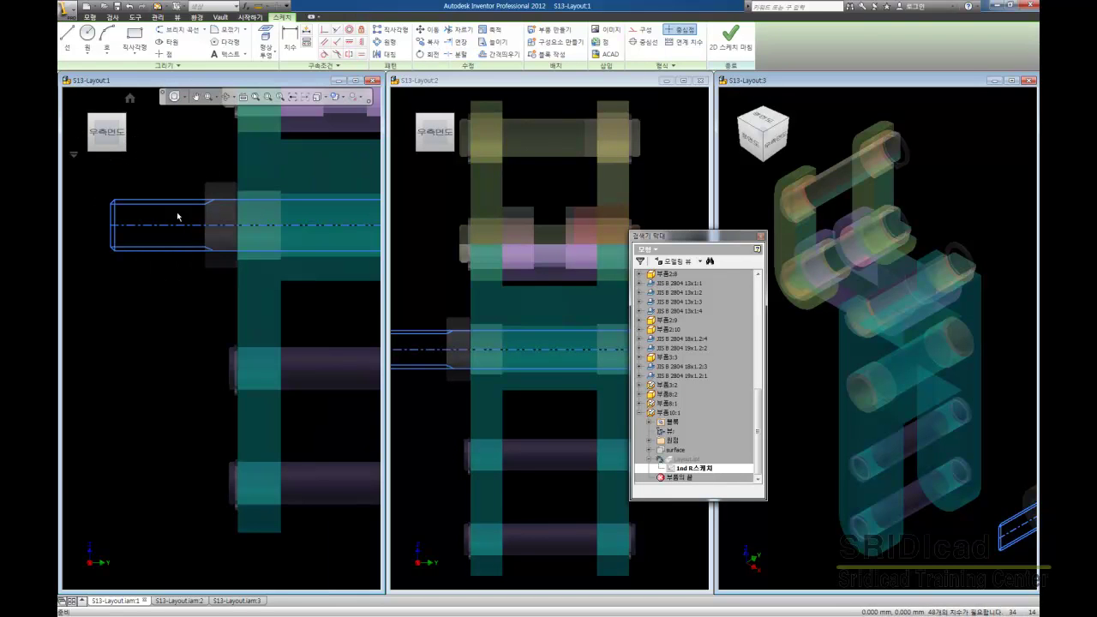
Step: Delete the extra edge lines at the shaft's left and right ends
scroll(142, 214, up, 3)
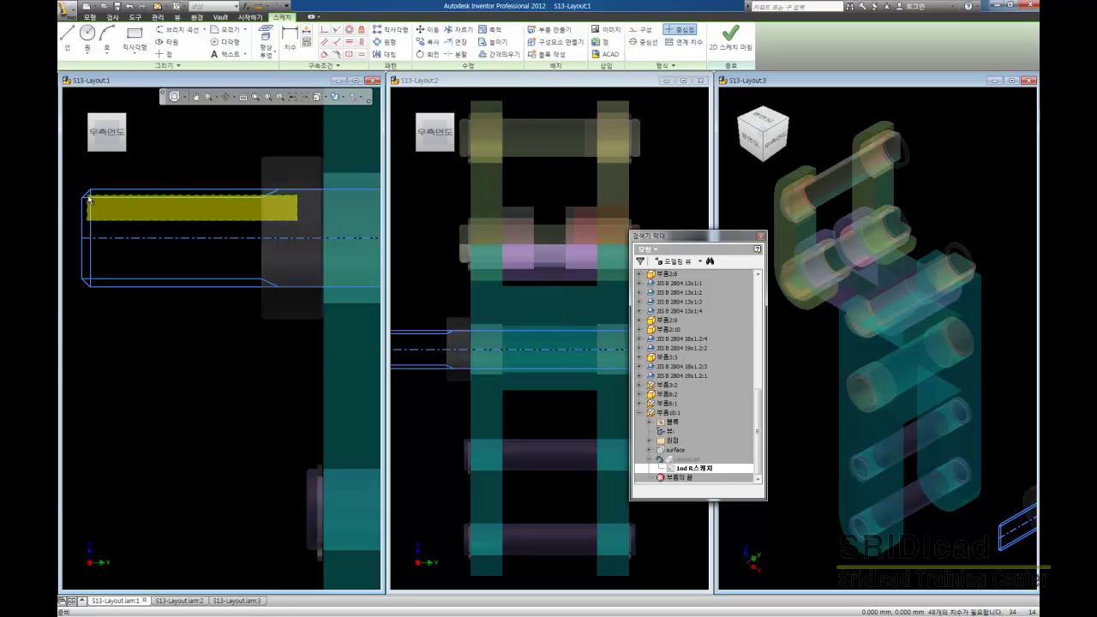
click(172, 195)
right_click(165, 181)
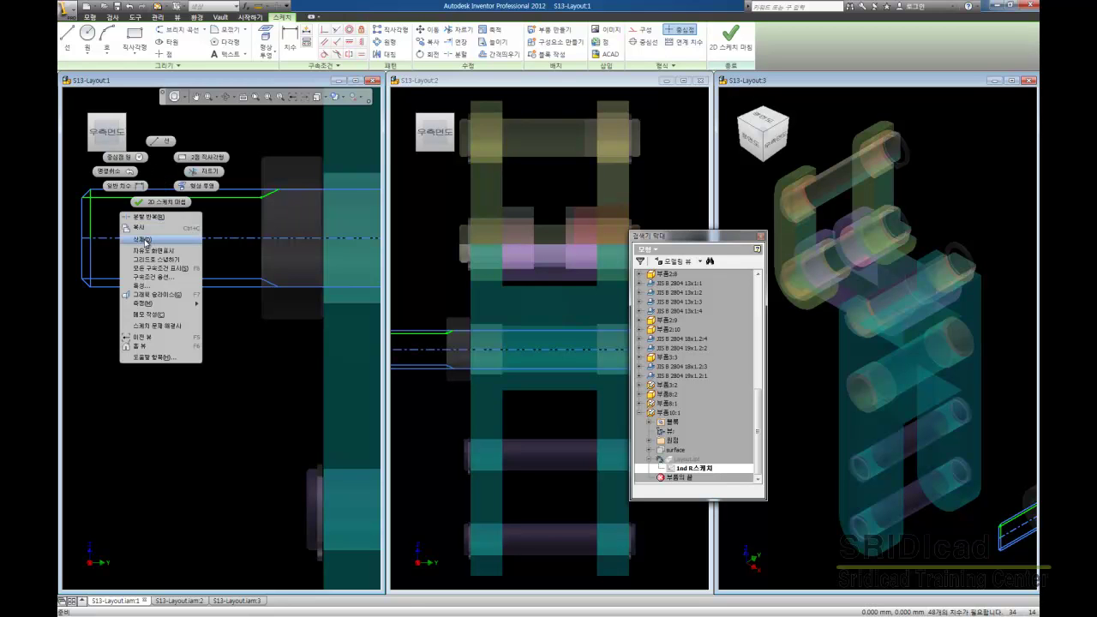
key(Escape)
scroll(136, 234, down, 5)
scroll(271, 231, up, 3)
scroll(304, 232, up, 3)
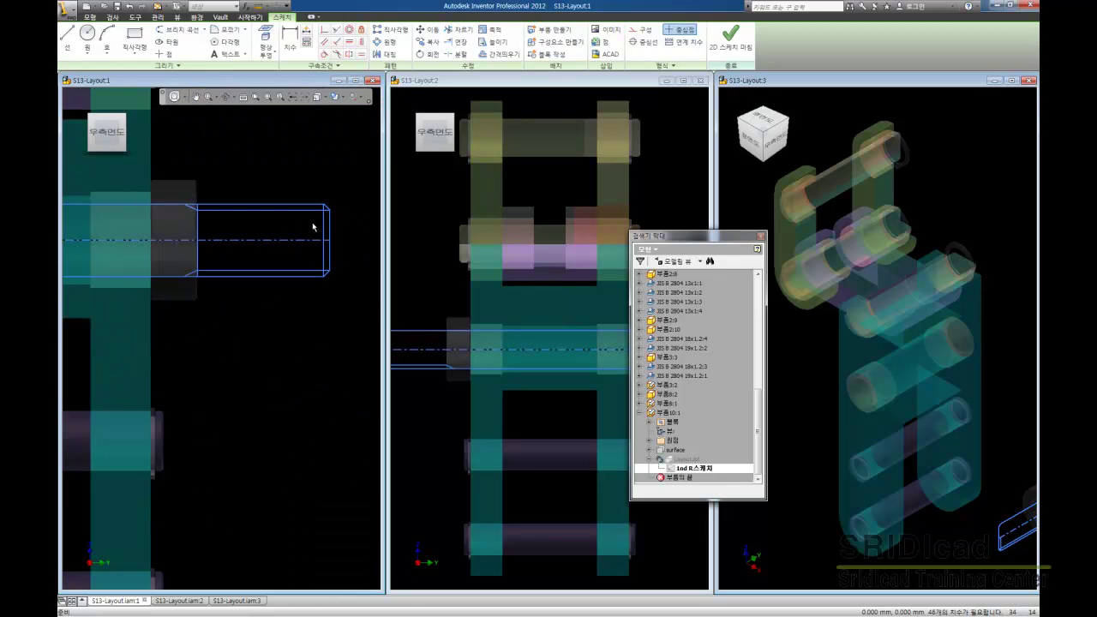
drag(328, 228, 190, 211)
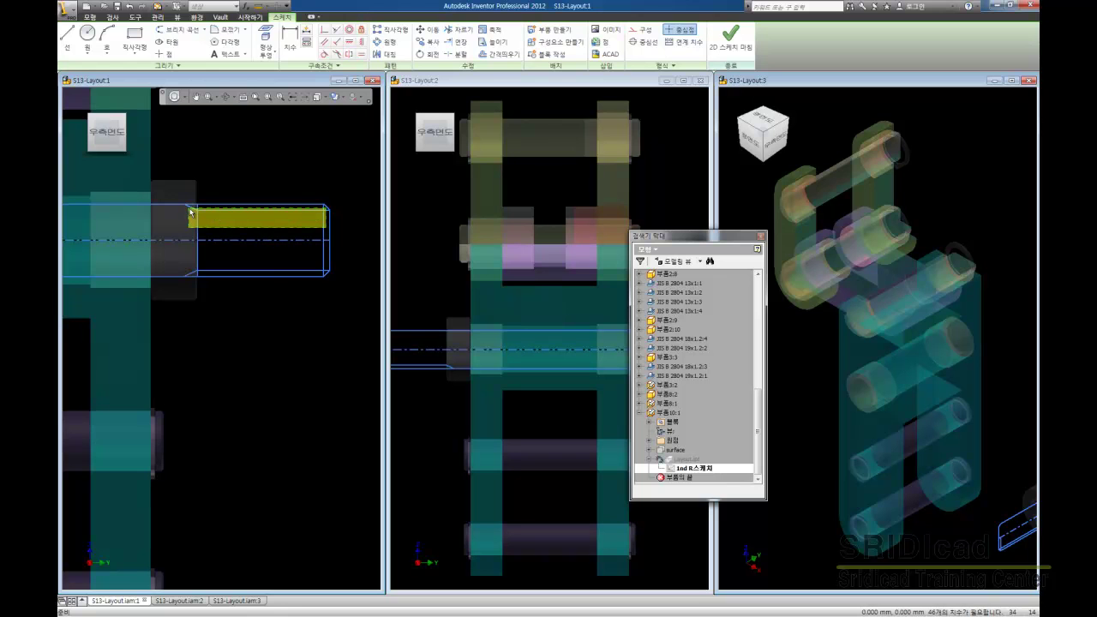
right_click(227, 189)
click(205, 245)
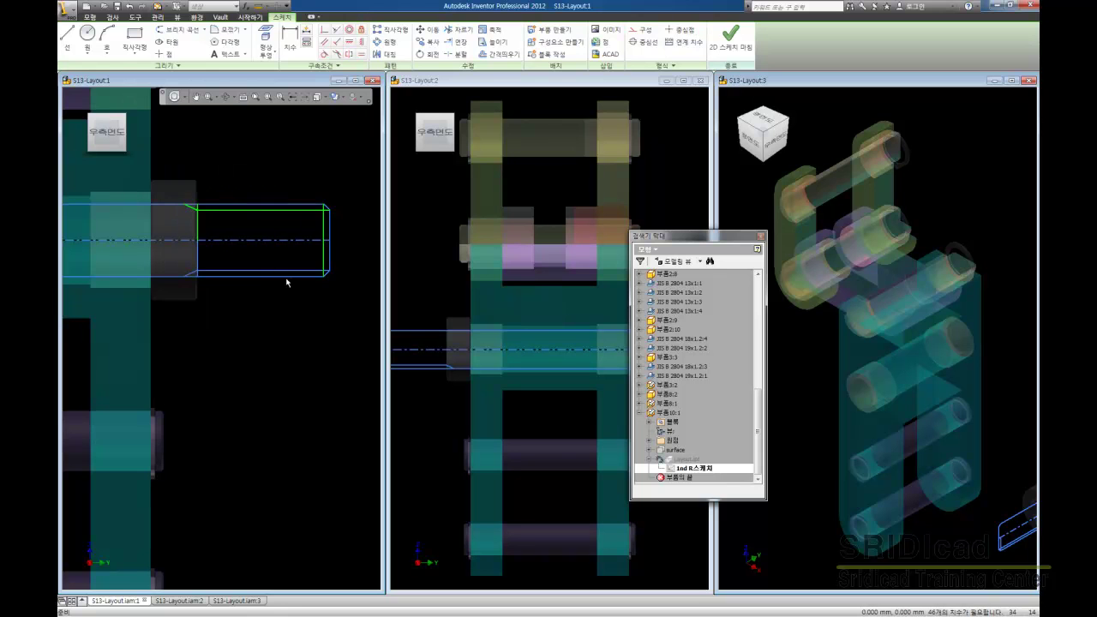
scroll(351, 251, down, 3)
scroll(318, 231, down, 1)
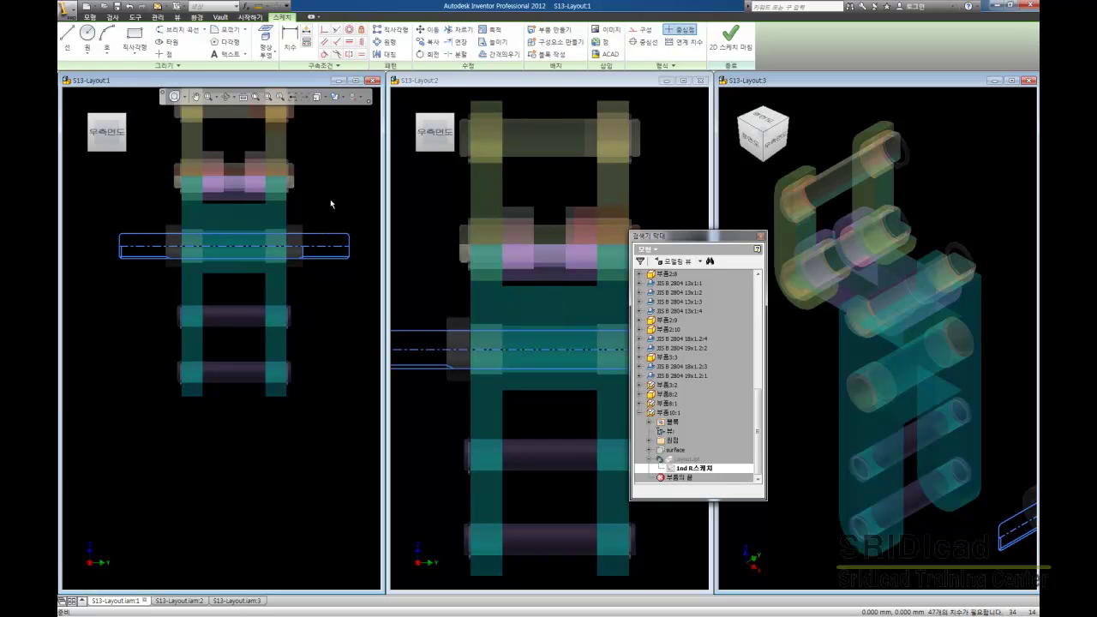
Step: Finish the sketch and measure 36.25 mm between two edges at the shaft's left end
click(731, 36)
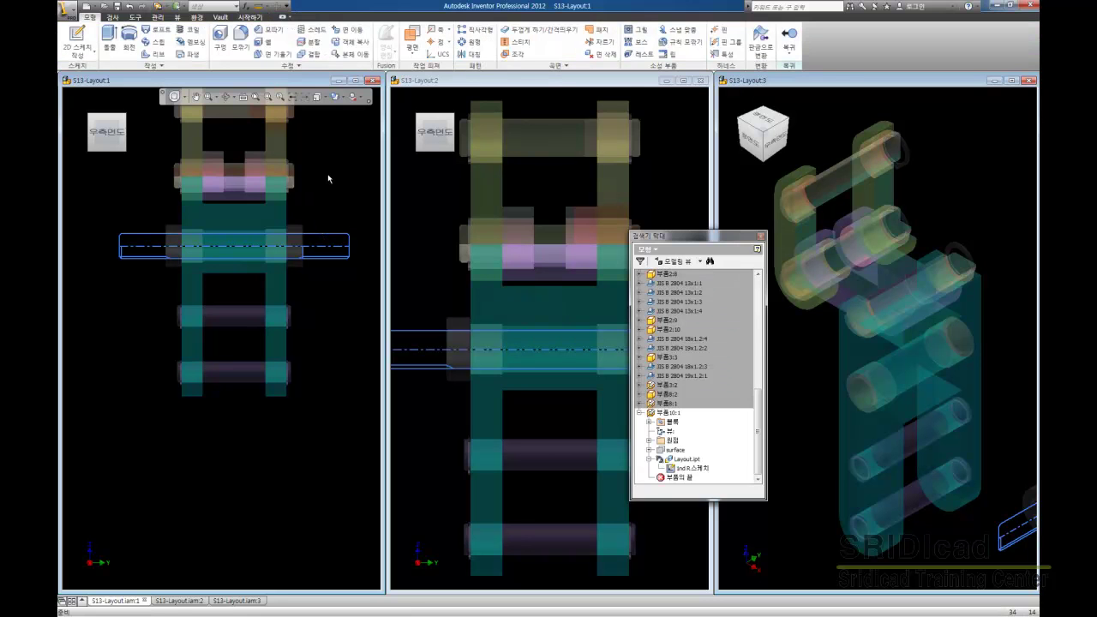
click(261, 6)
scroll(127, 240, up, 3)
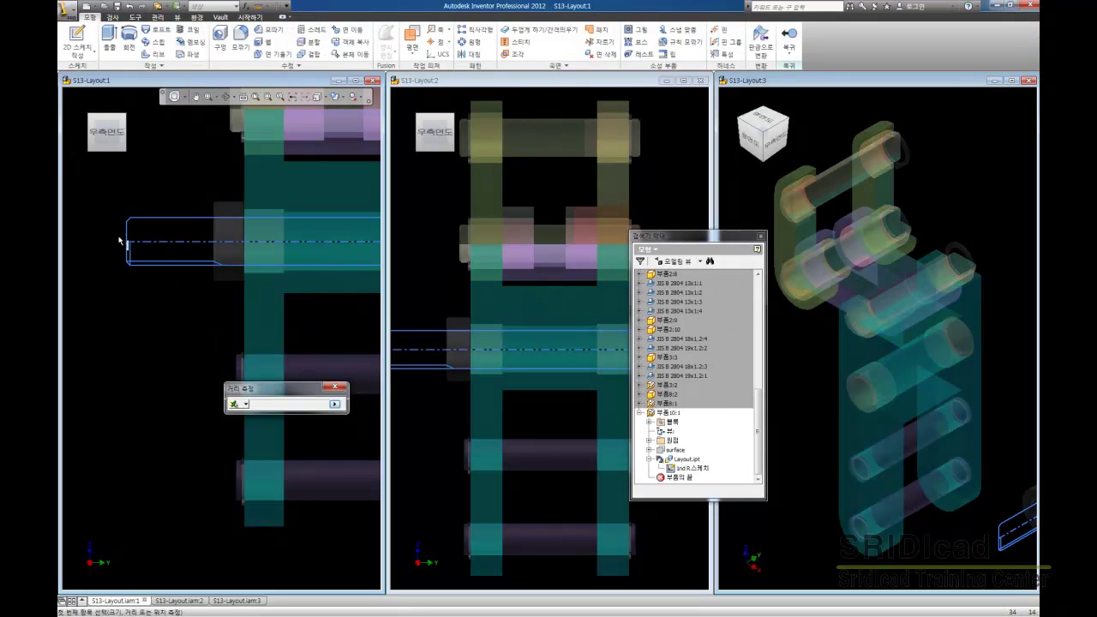
click(127, 238)
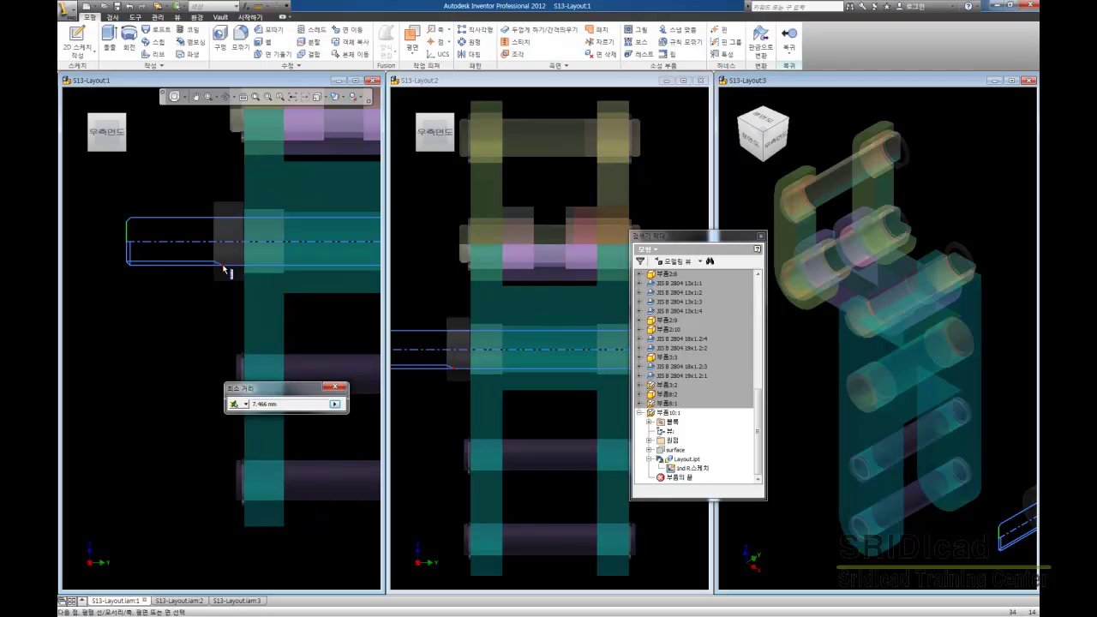
click(224, 267)
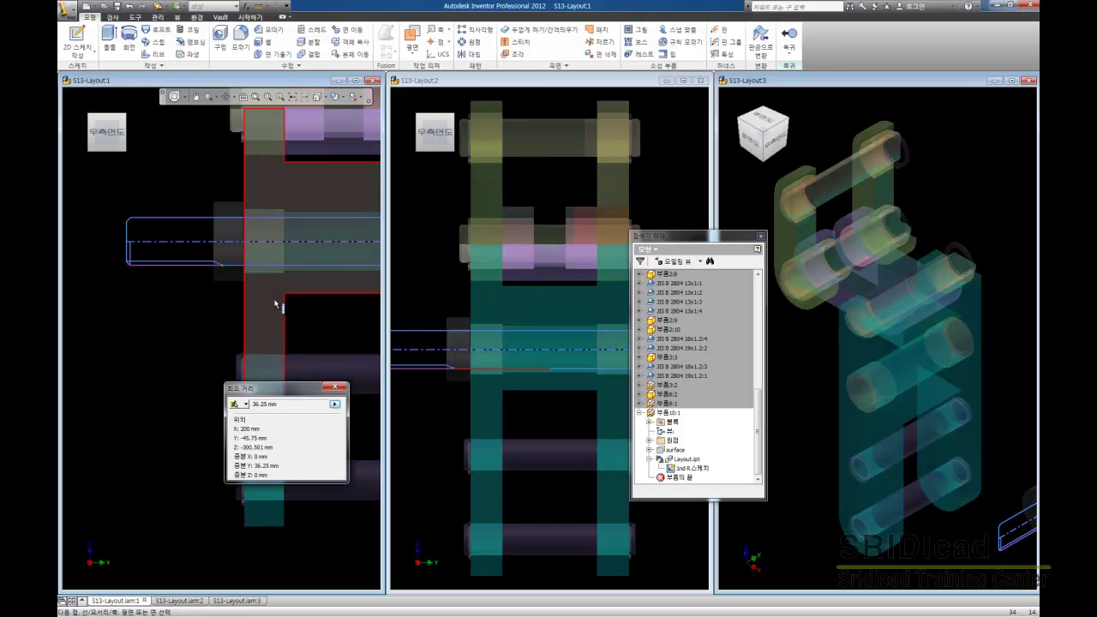
click(335, 388)
scroll(265, 283, down, 3)
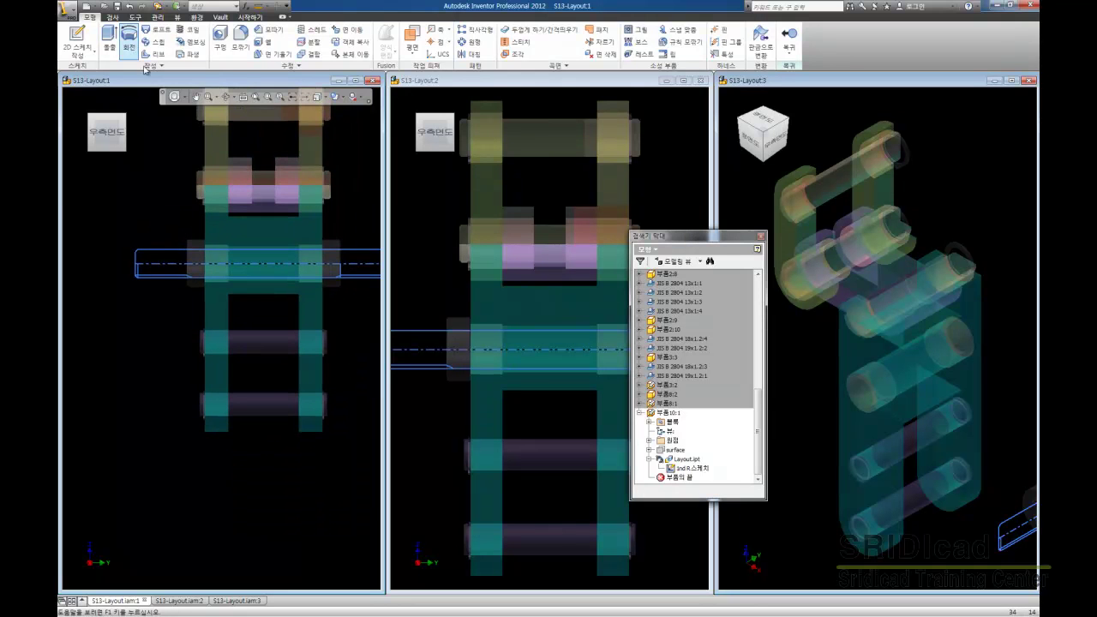
click(129, 43)
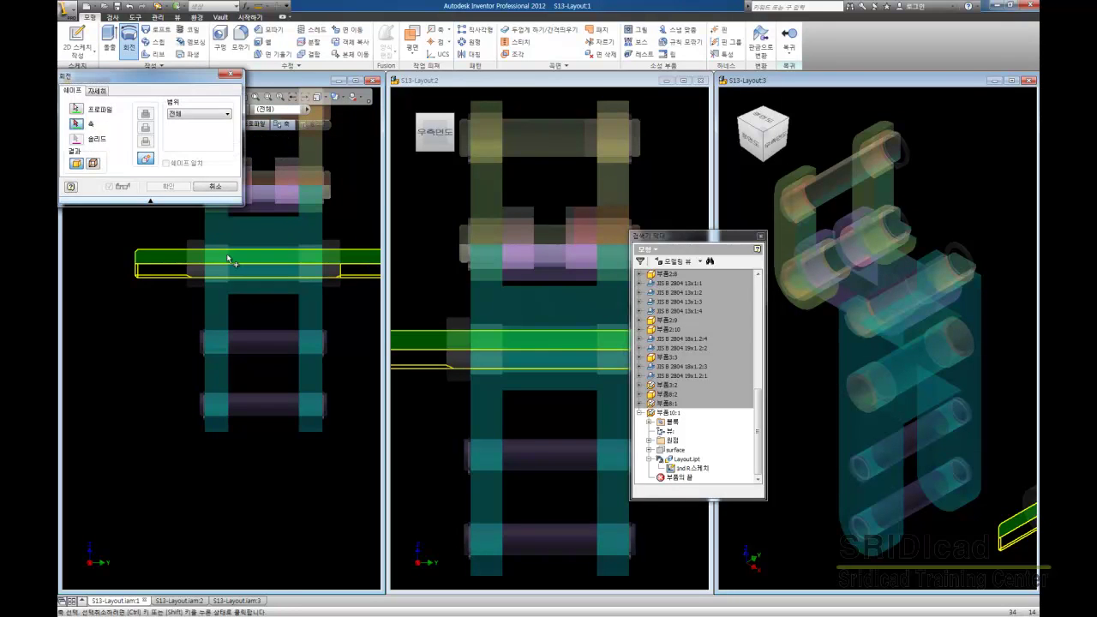
Step: Revolve the shaft profile about its centre line into the solid 회전1, skipping the thread setup
click(231, 273)
click(168, 185)
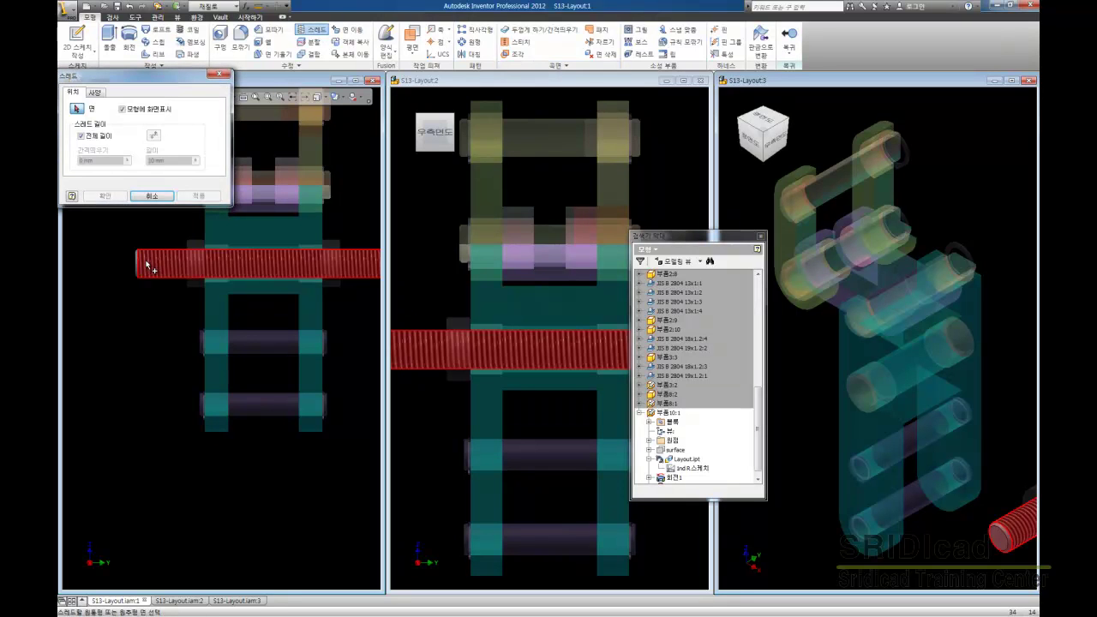
click(163, 197)
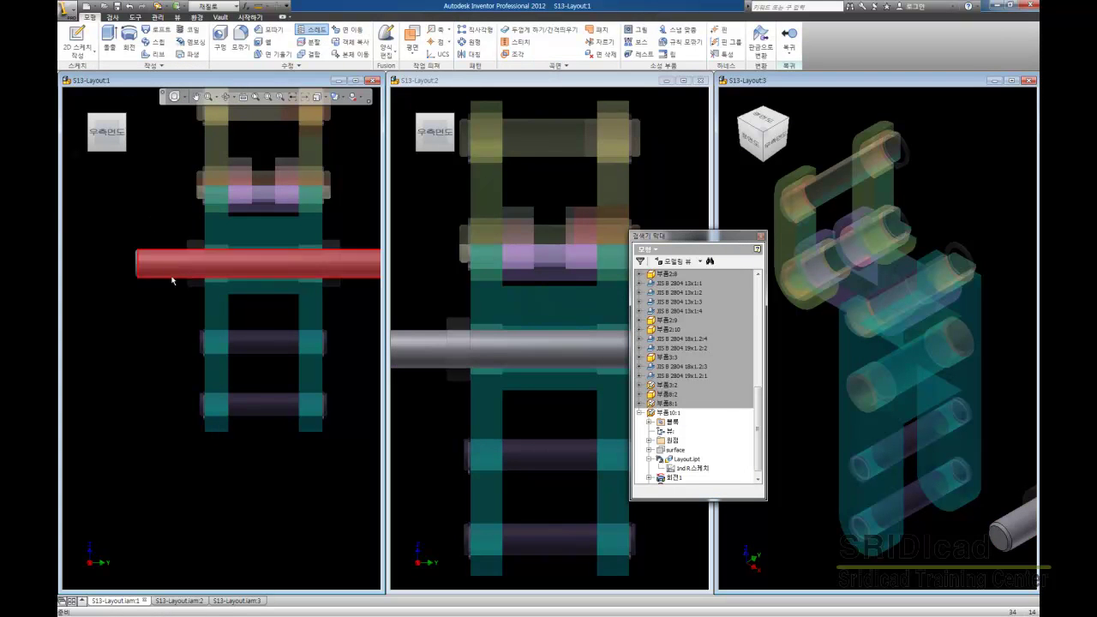
scroll(176, 278, up, 2)
Step: Delete the rounded top-left corner arc and extend the left and top lines into a sharp corner
scroll(741, 449, down, 1)
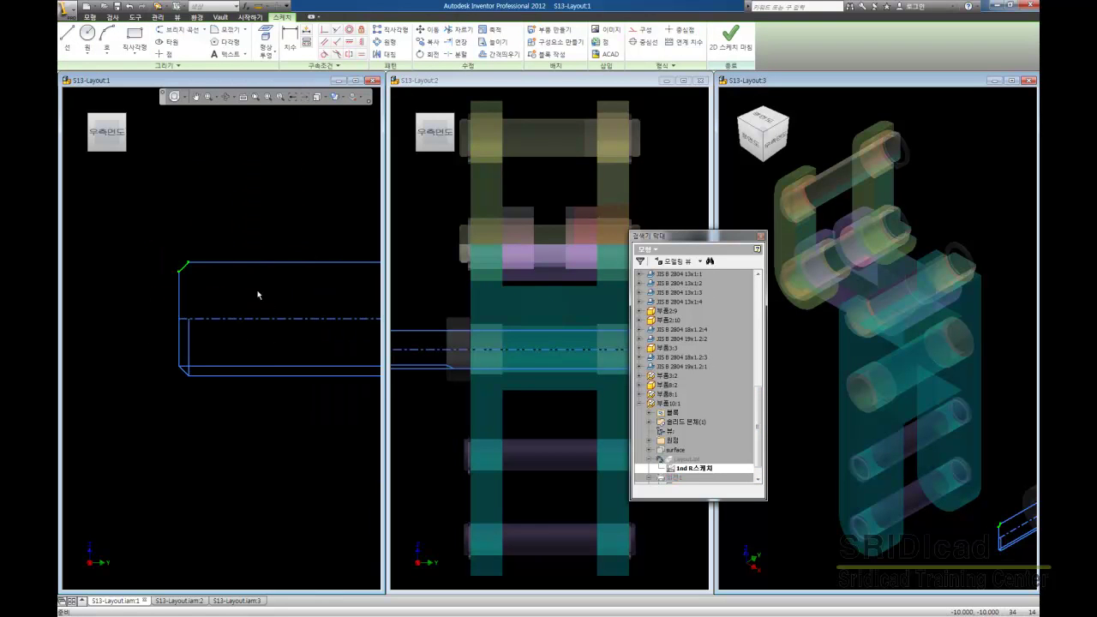
right_click(177, 249)
click(171, 297)
click(459, 43)
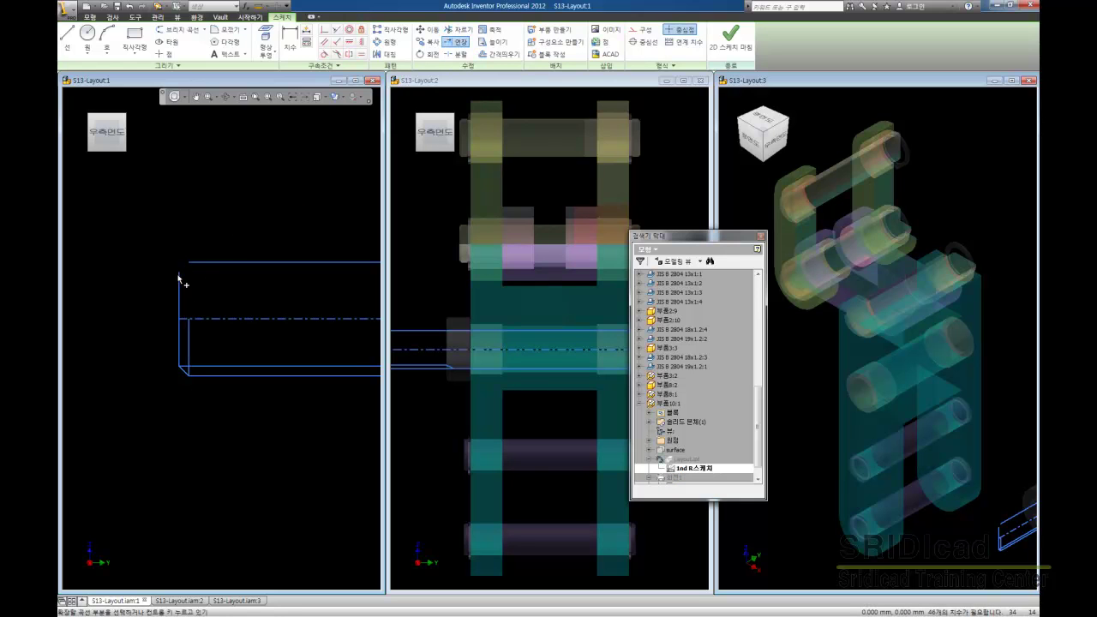
click(180, 276)
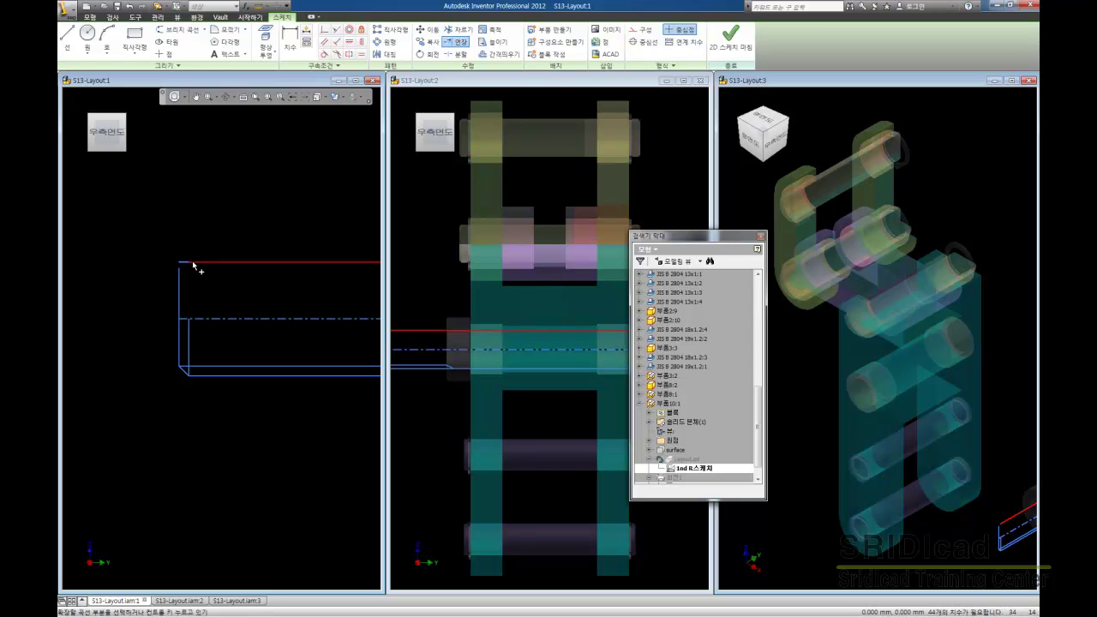
scroll(147, 274, down, 5)
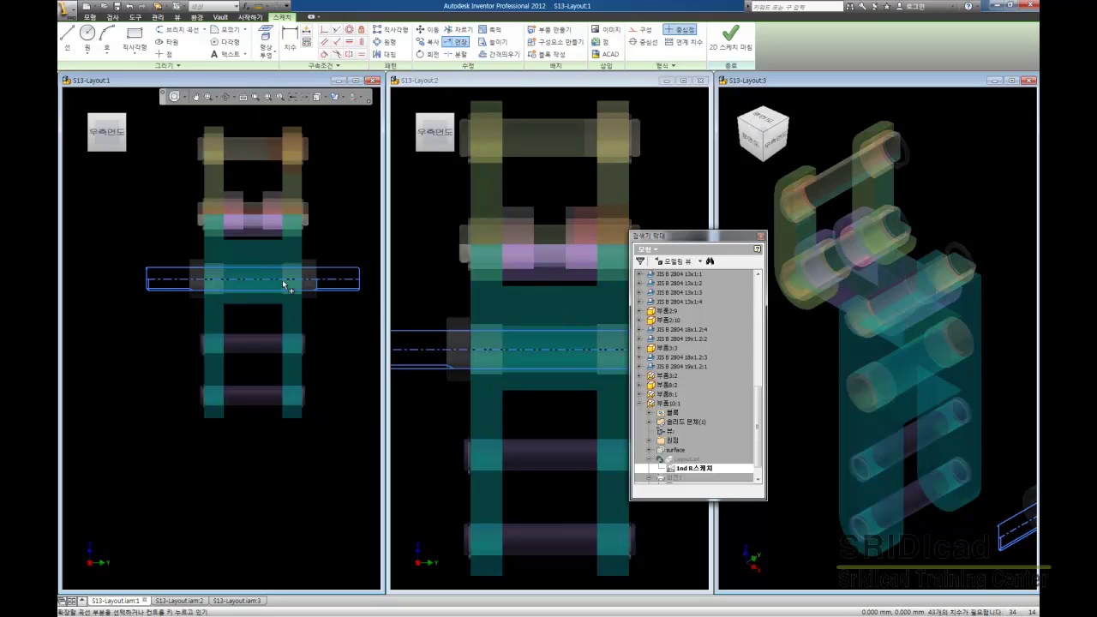
scroll(356, 273, up, 4)
middle_drag(369, 276, 318, 276)
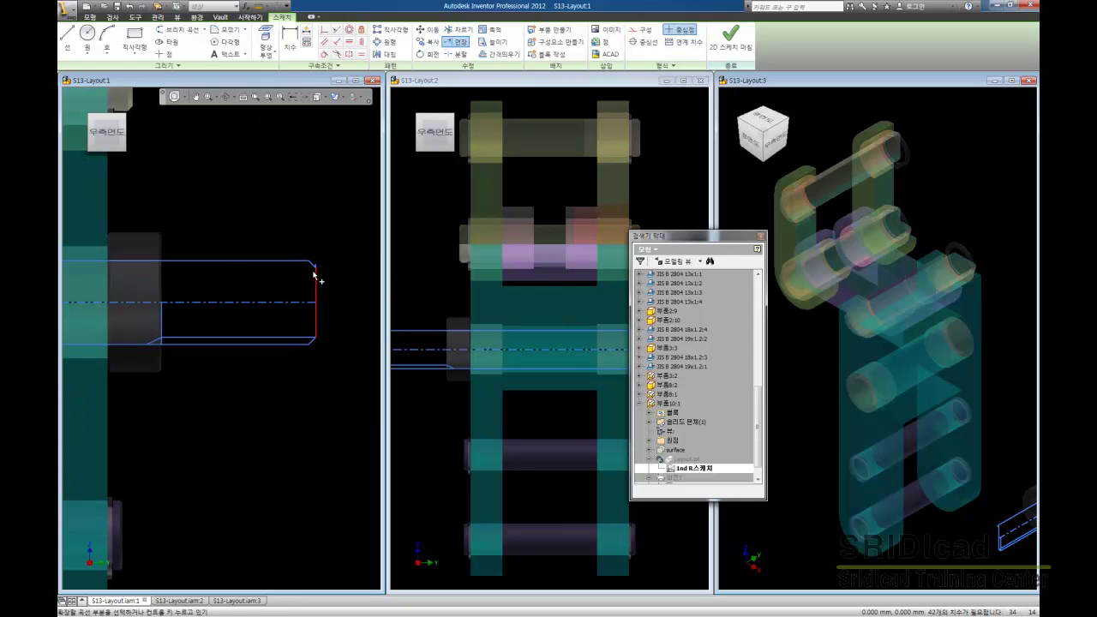
click(309, 262)
right_click(326, 257)
click(274, 249)
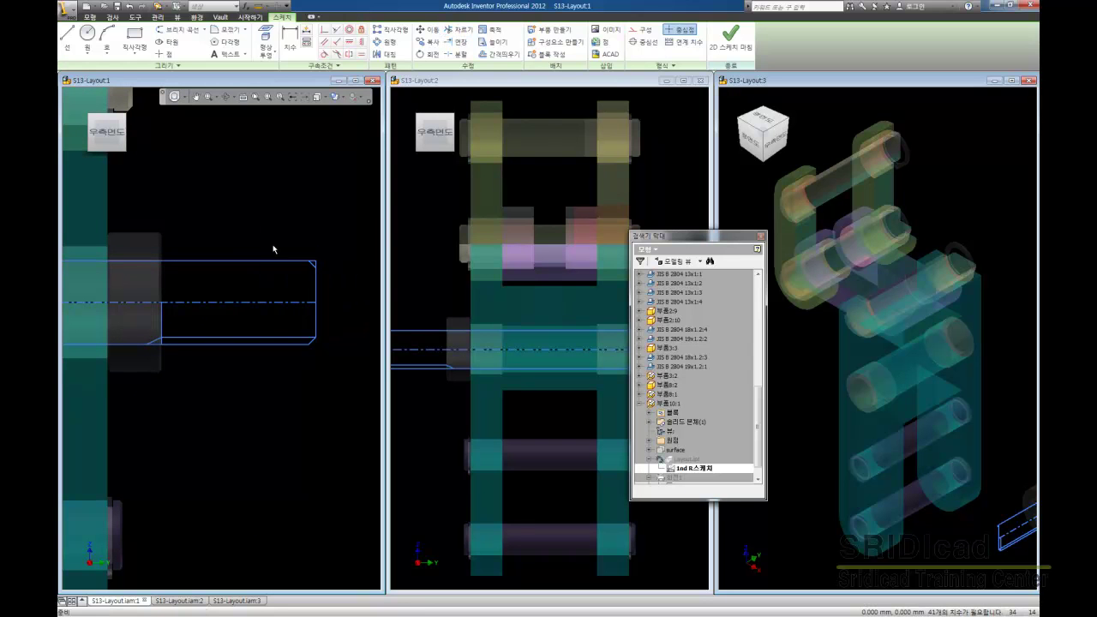
Step: Finish editing the shaft sketch
right_click(302, 236)
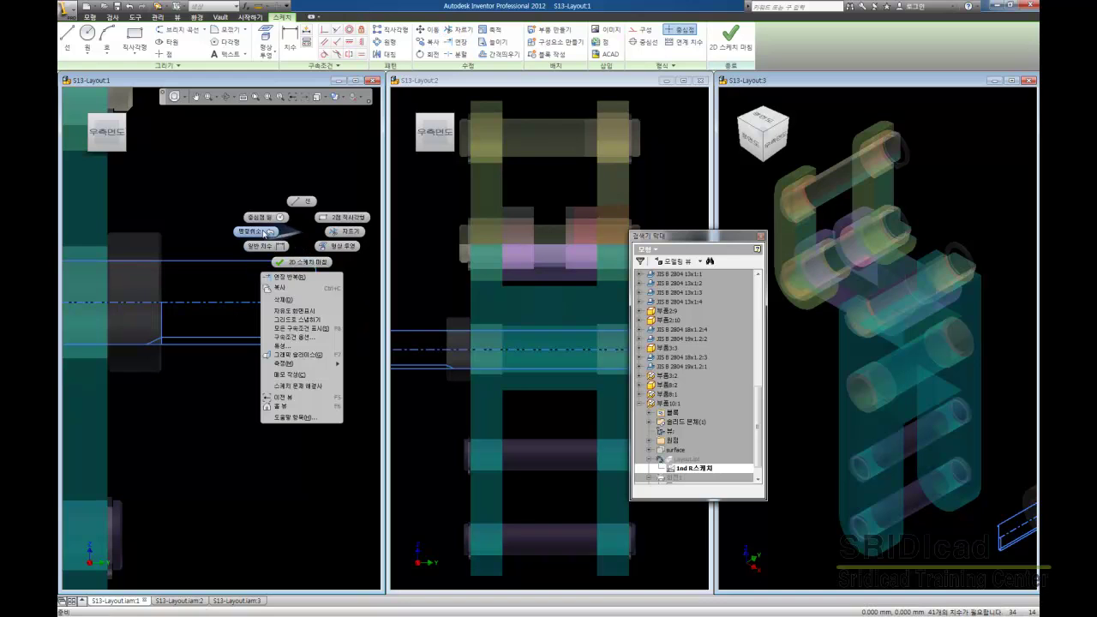
click(299, 302)
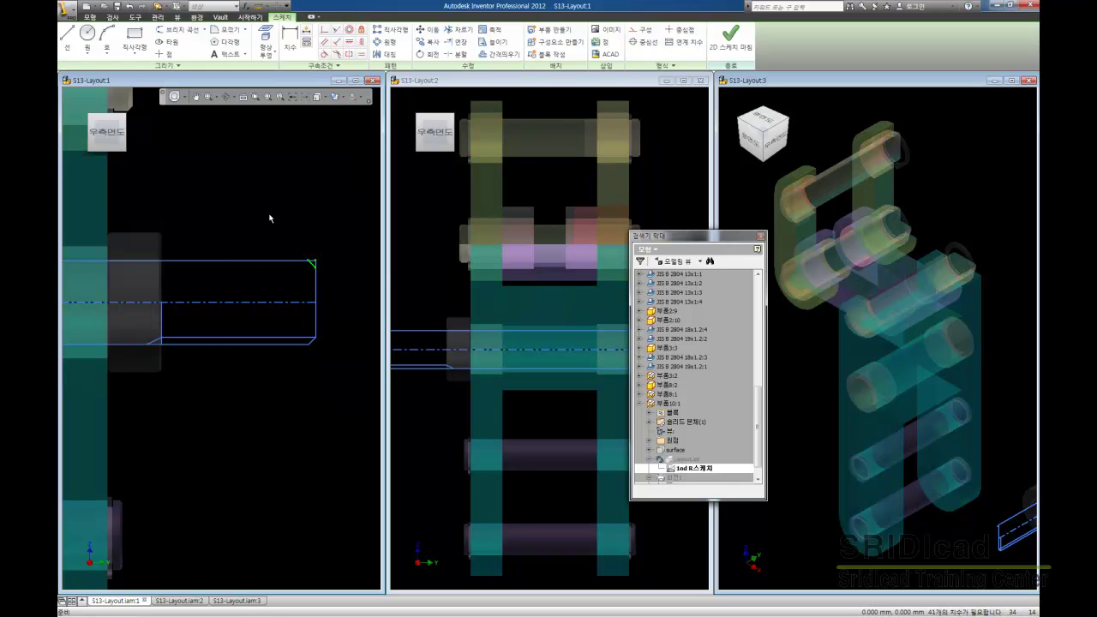
right_click(352, 285)
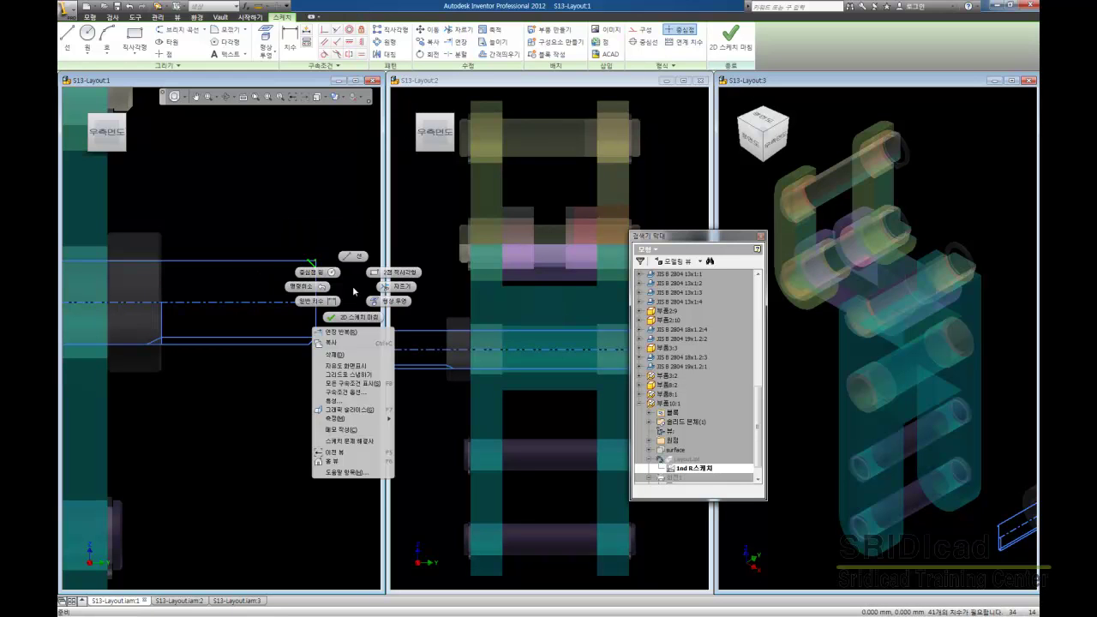
click(345, 357)
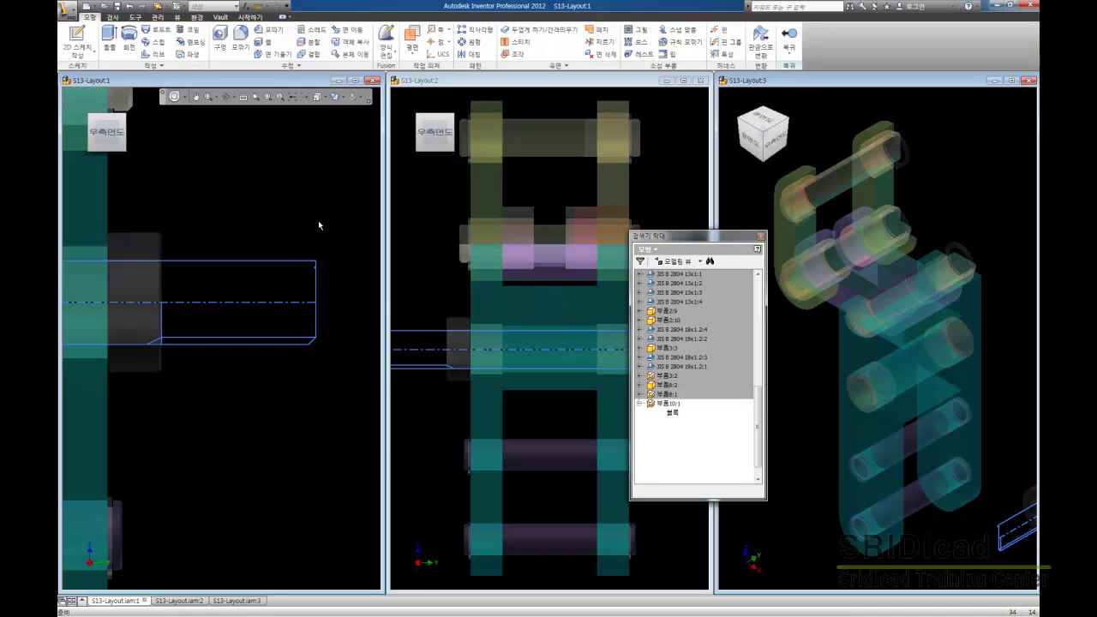
Step: Add a 36 mm partial thread to the shaft surface, reversed to start from the other end
scroll(146, 218, down, 3)
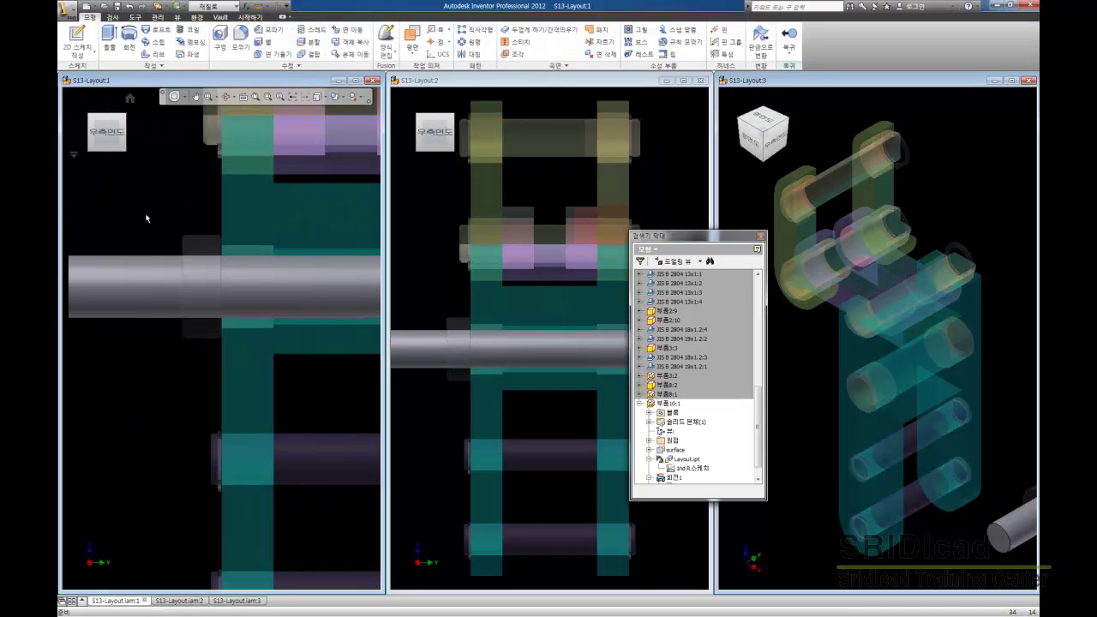
scroll(146, 218, down, 2)
click(315, 29)
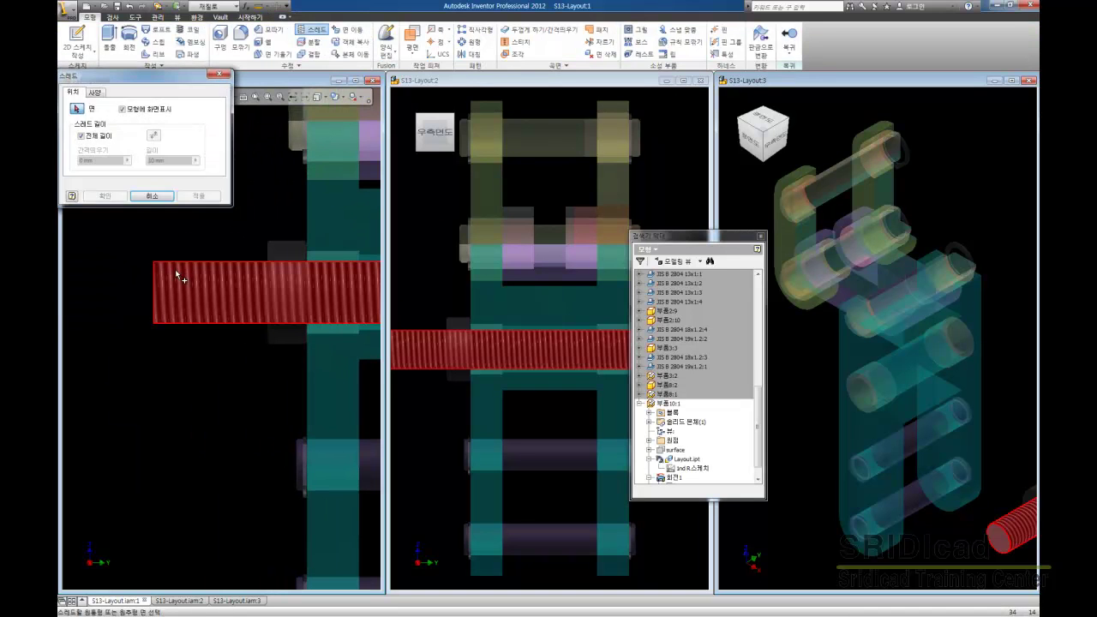
click(167, 290)
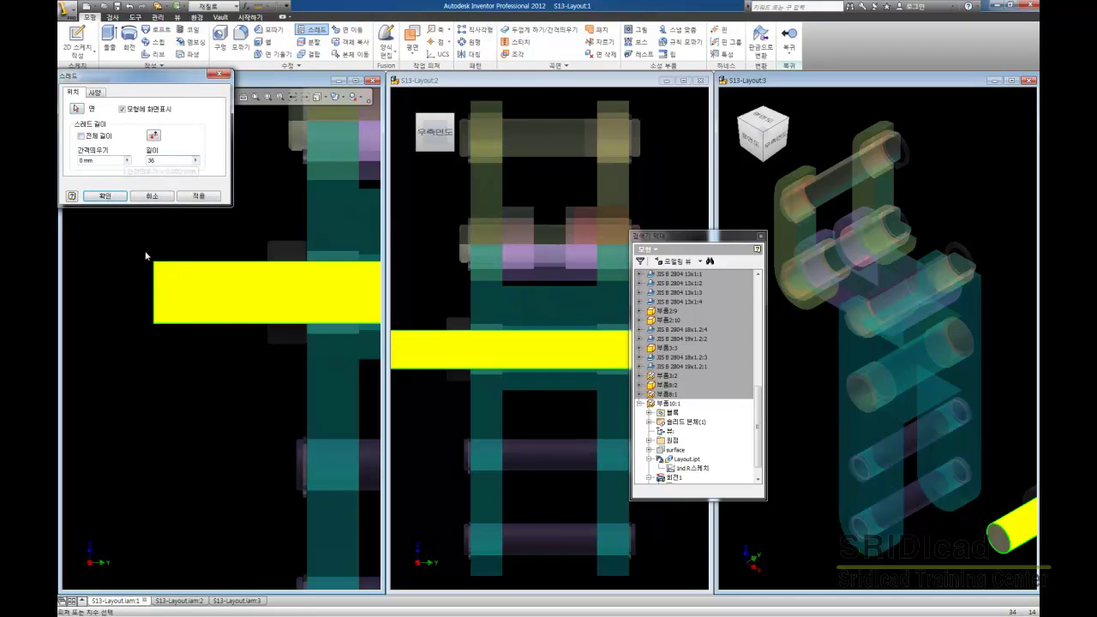
scroll(122, 240, up, 2)
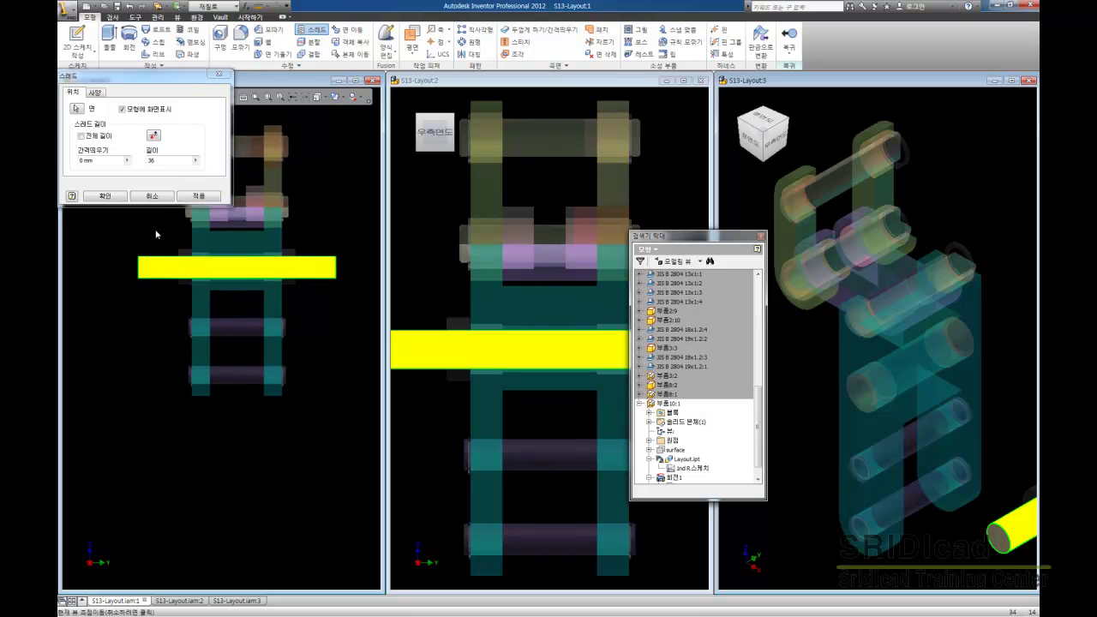
click(154, 137)
click(197, 195)
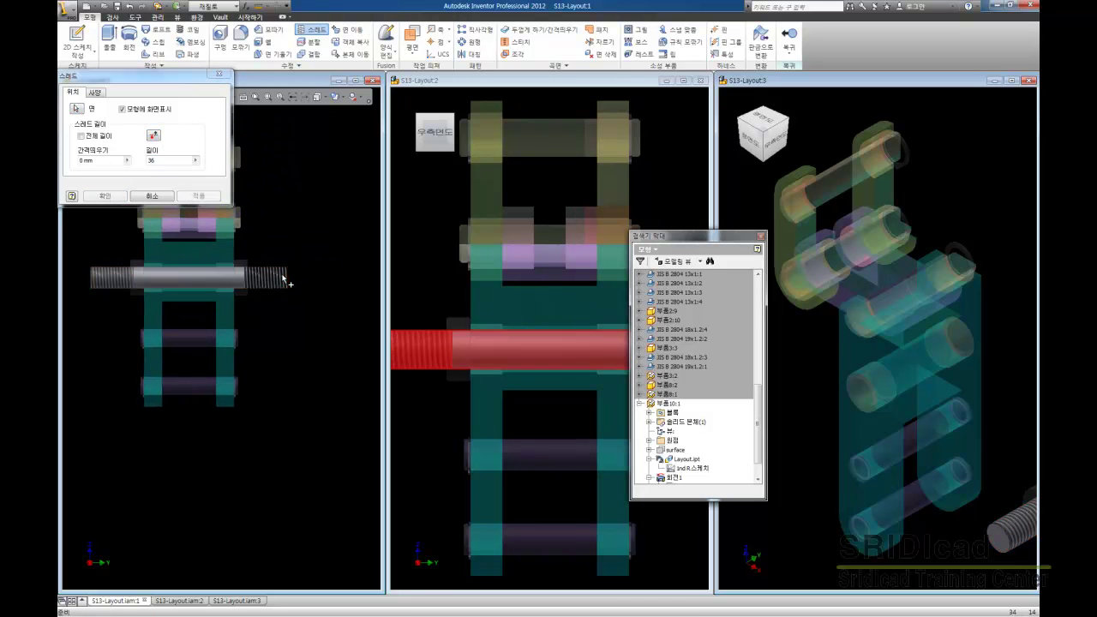
key(Escape)
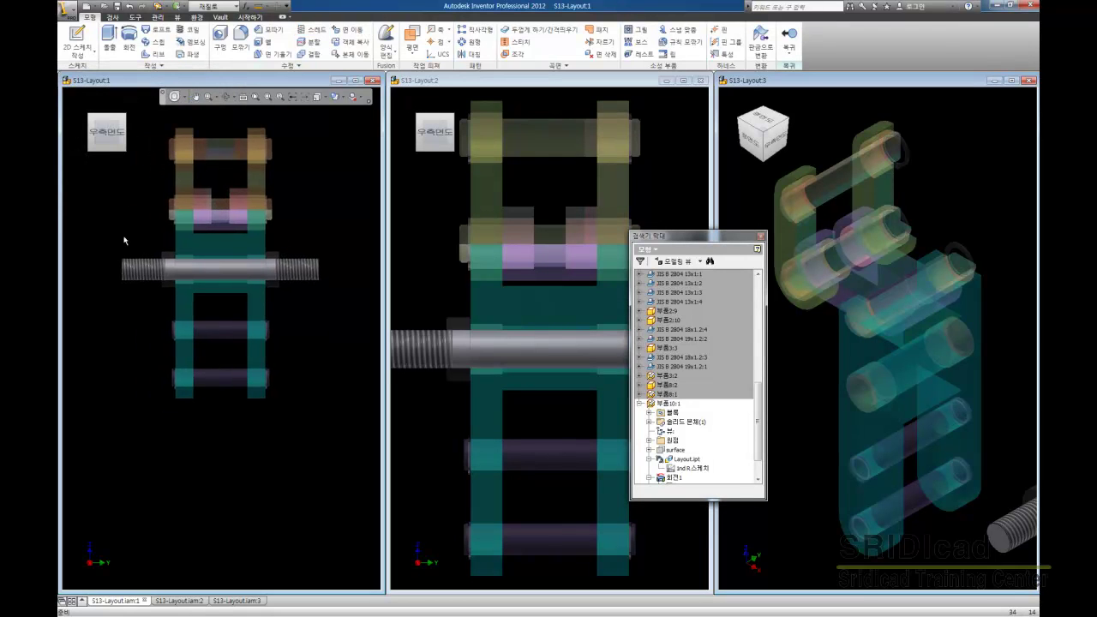
Step: Select the threaded rod and return the first view to its isometric home view
click(138, 269)
key(F6)
scroll(140, 414, up, 5)
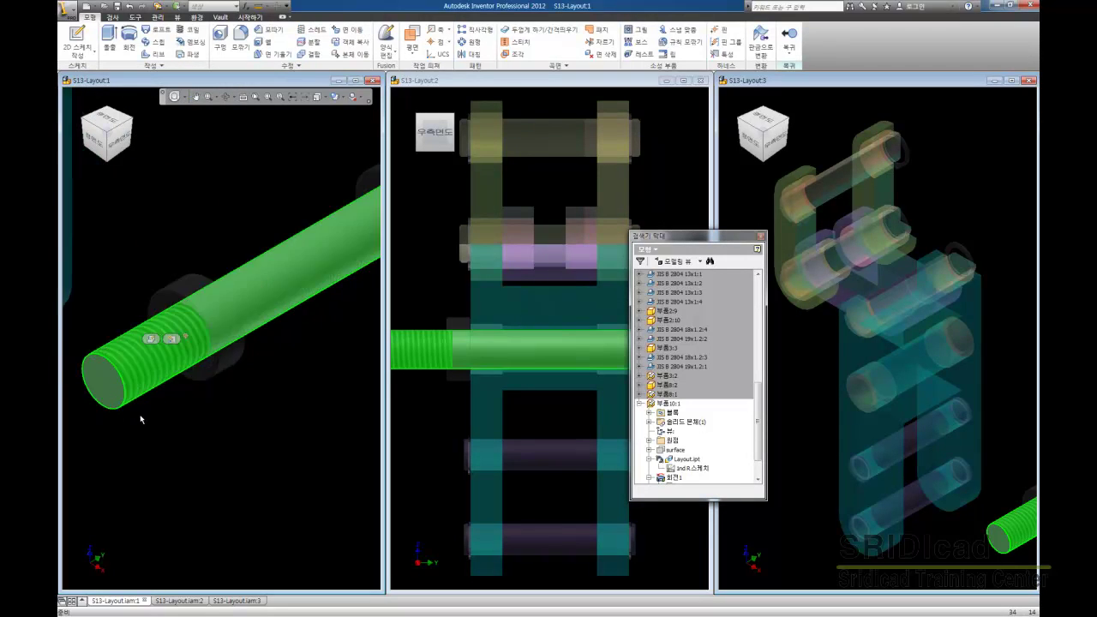
Step: Chamfer the shaft's end edges with a 1 mm distance
click(265, 453)
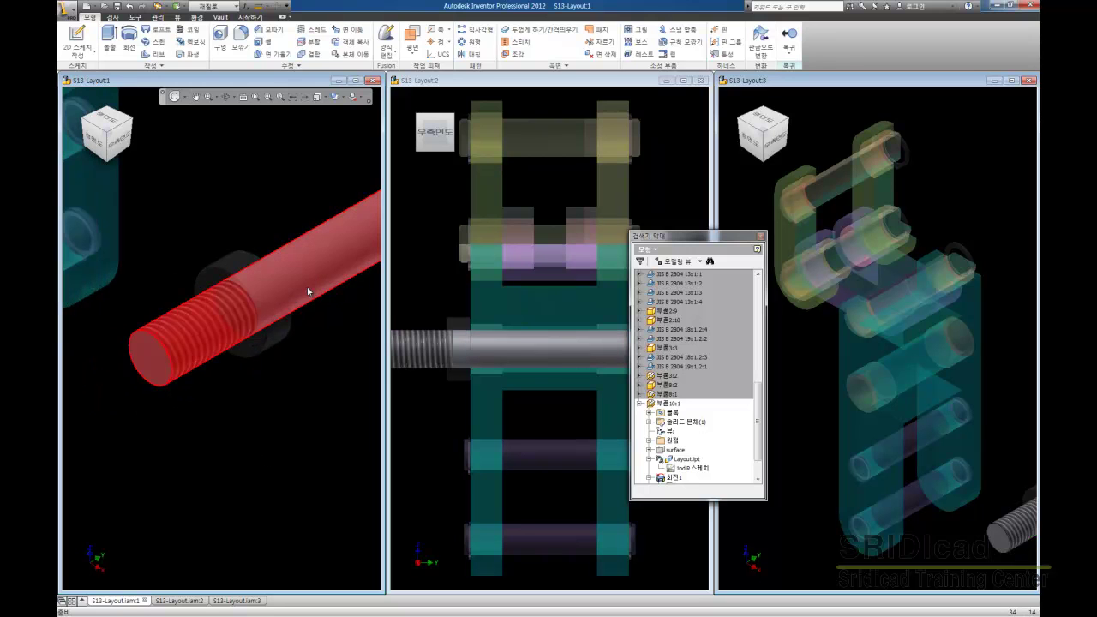
click(271, 30)
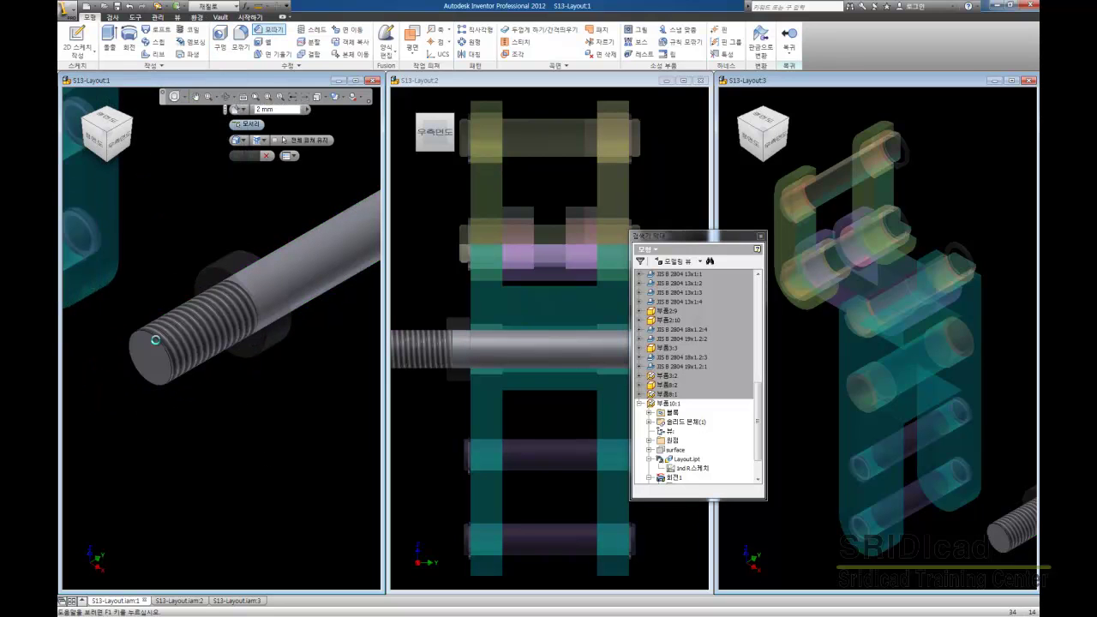
click(161, 343)
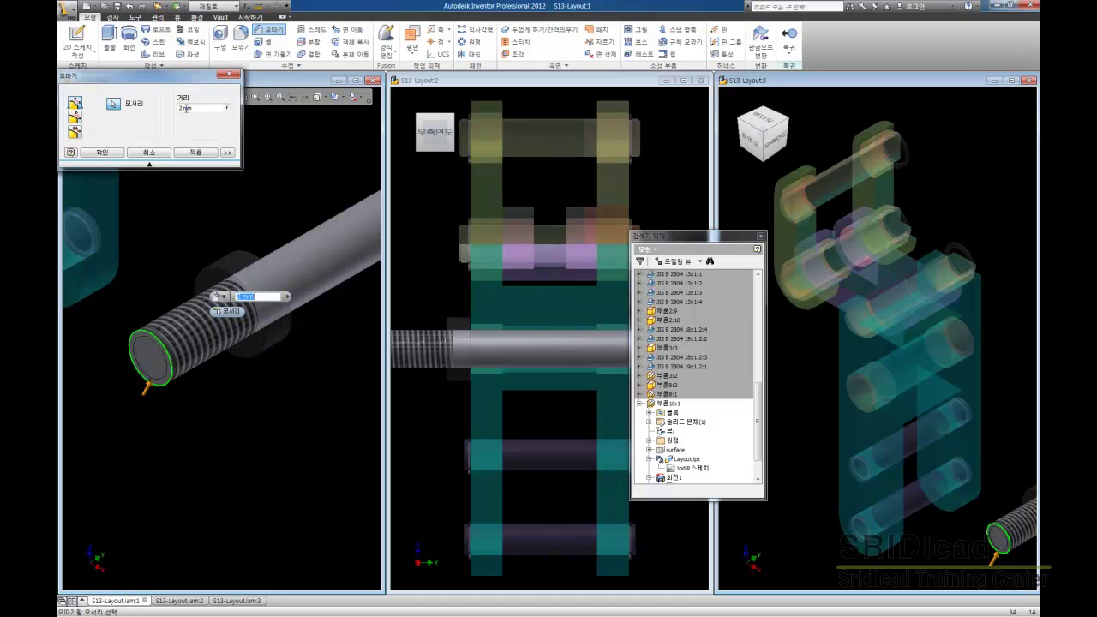
click(227, 107)
click(209, 106)
double_click(209, 106)
text(1)
scroll(171, 235, down, 1)
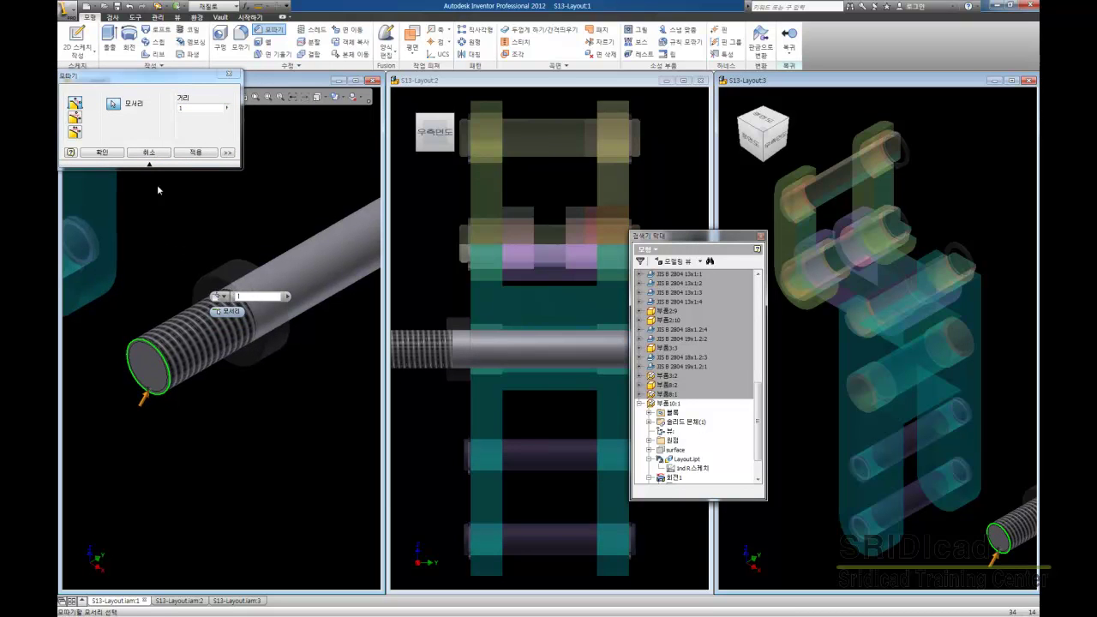
scroll(142, 274, up, 2)
scroll(142, 275, up, 3)
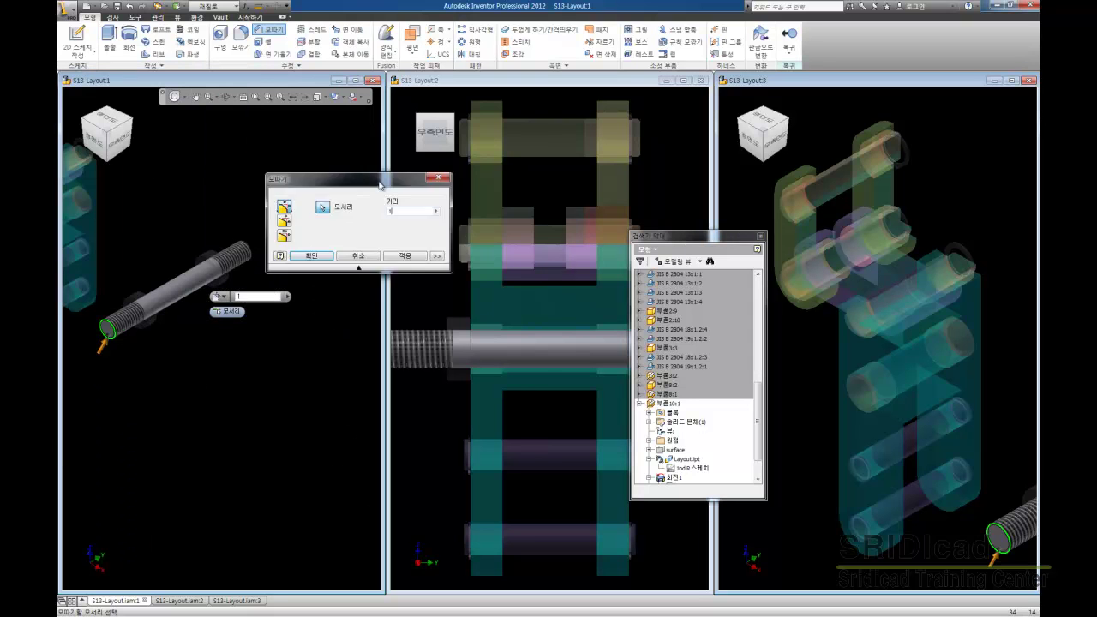
scroll(243, 443, down, 2)
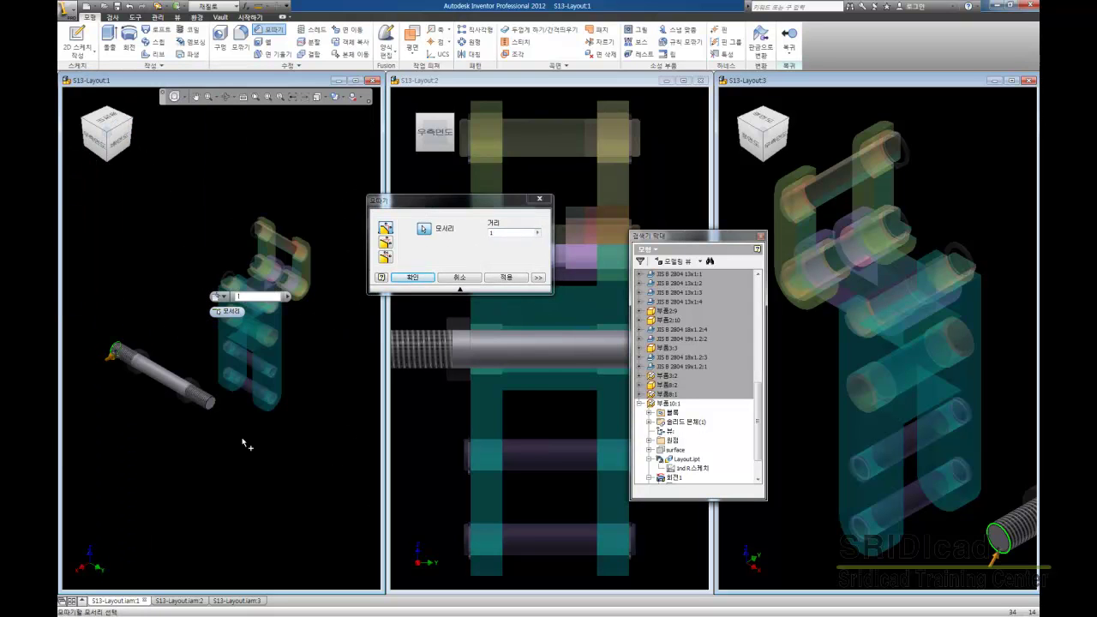
scroll(225, 396, down, 3)
click(216, 462)
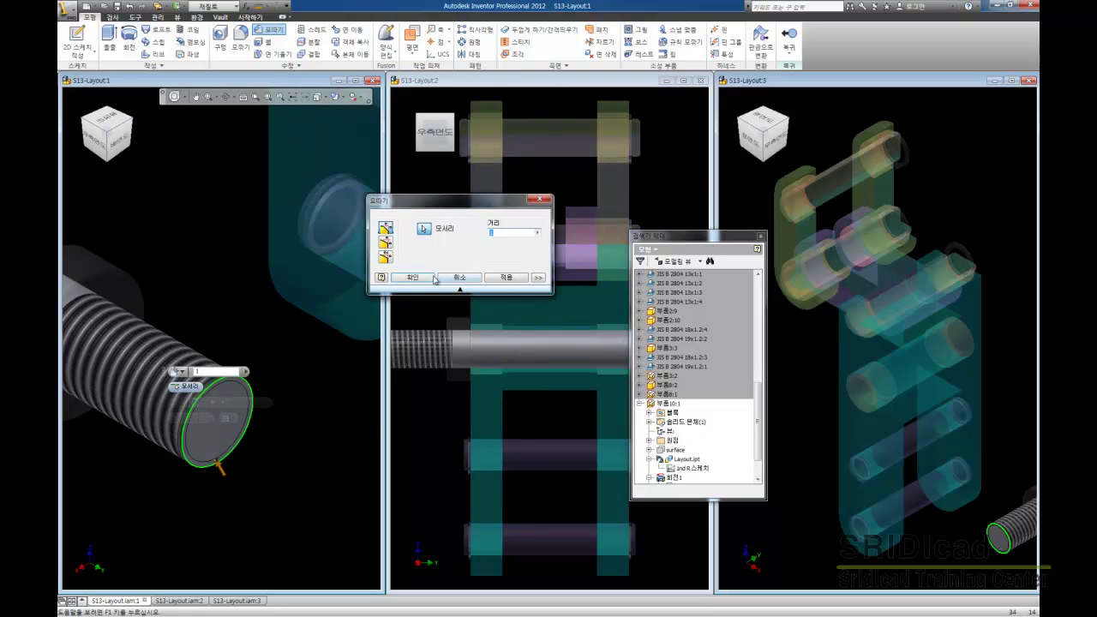
key(Return)
Step: Leave part editing and return to the assembly
scroll(240, 296, up, 3)
scroll(234, 283, up, 2)
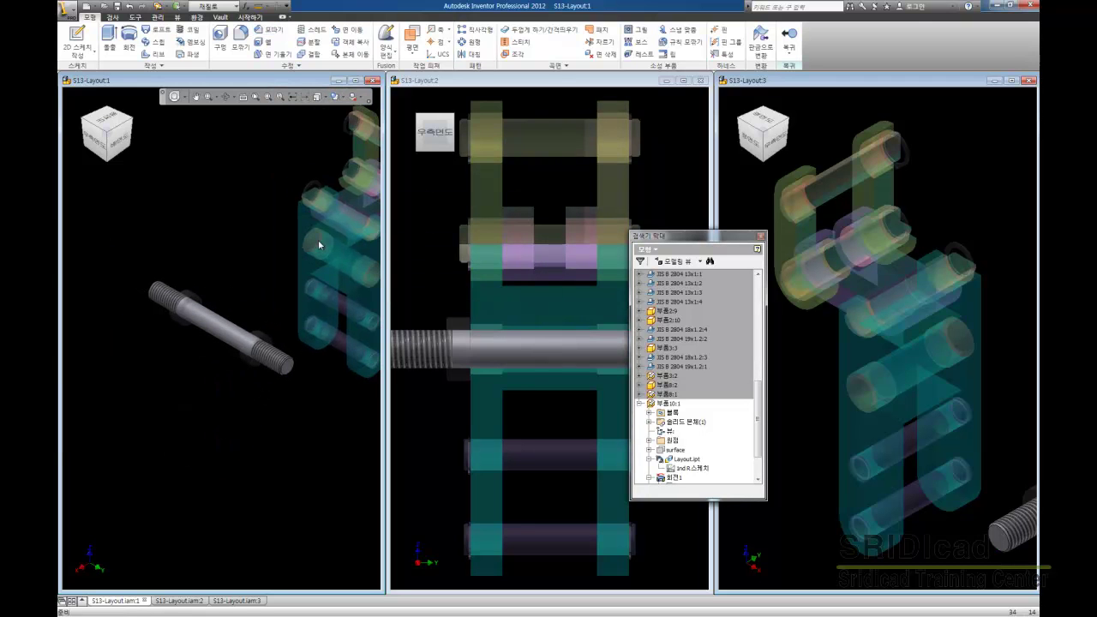
click(789, 43)
click(797, 75)
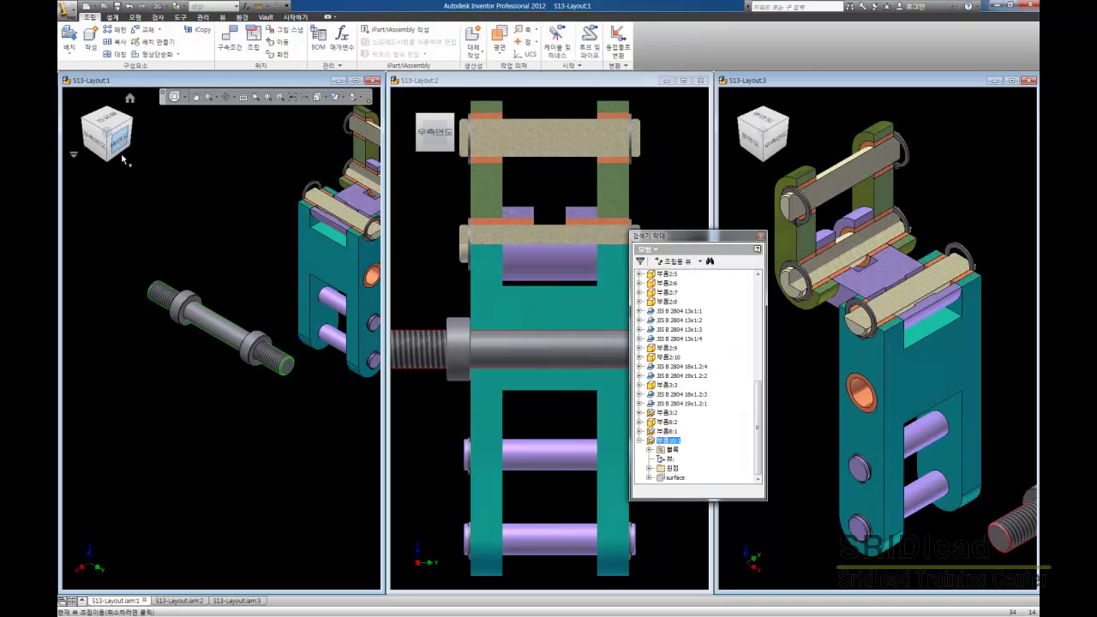
Step: Activate the Layout view representation in the browser and make the Layout:3 window active
middle_drag(153, 214, 135, 210)
click(153, 216)
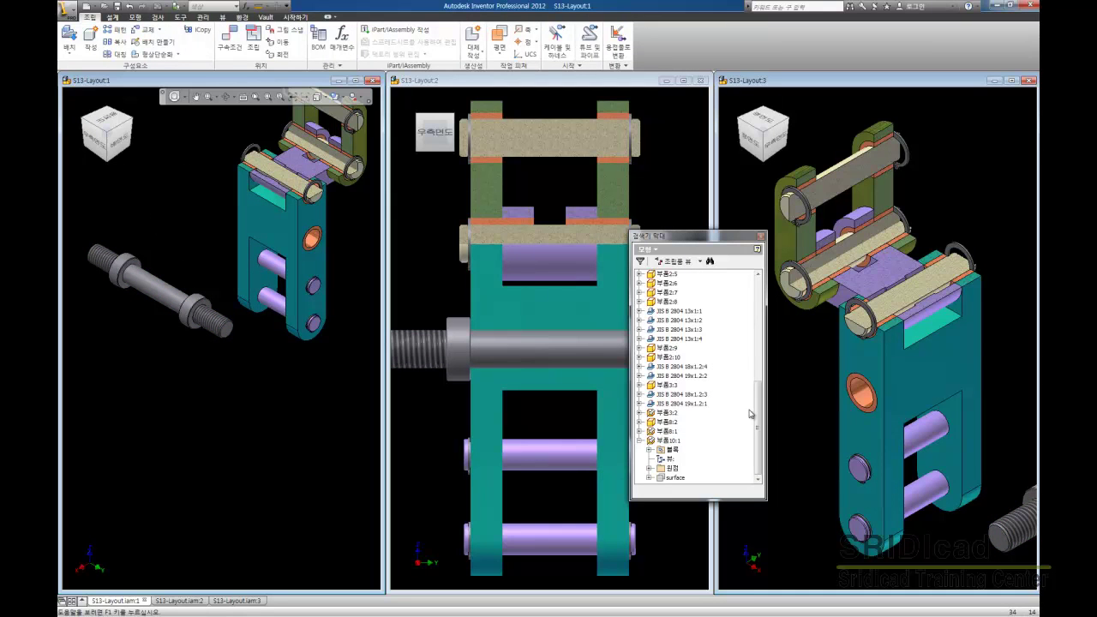
drag(758, 408, 757, 279)
click(684, 312)
double_click(683, 312)
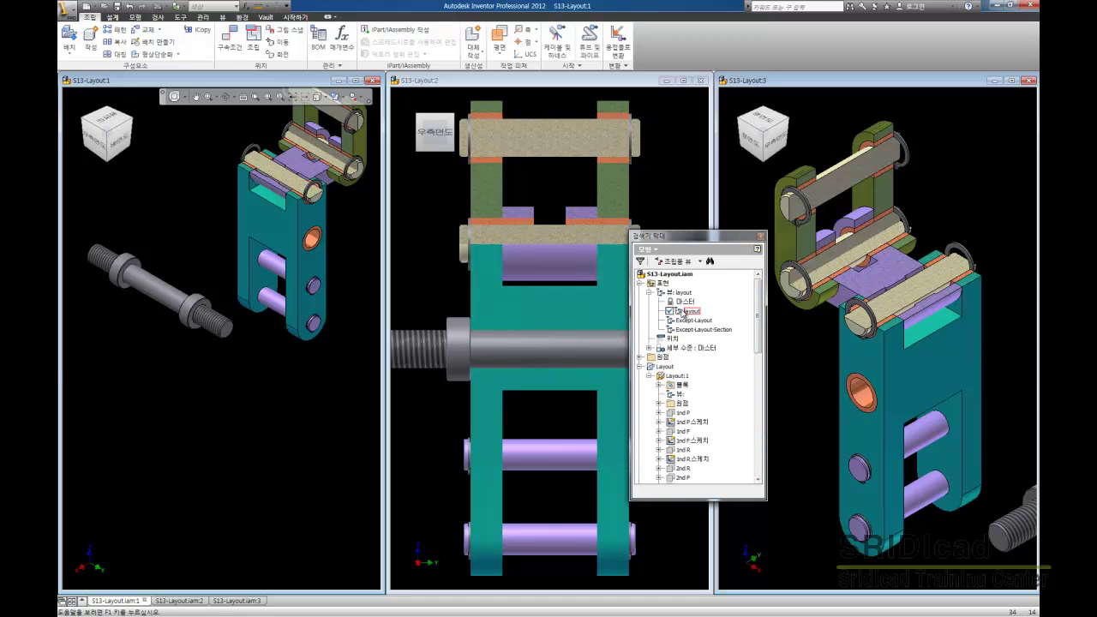
click(898, 313)
scroll(899, 313, down, 5)
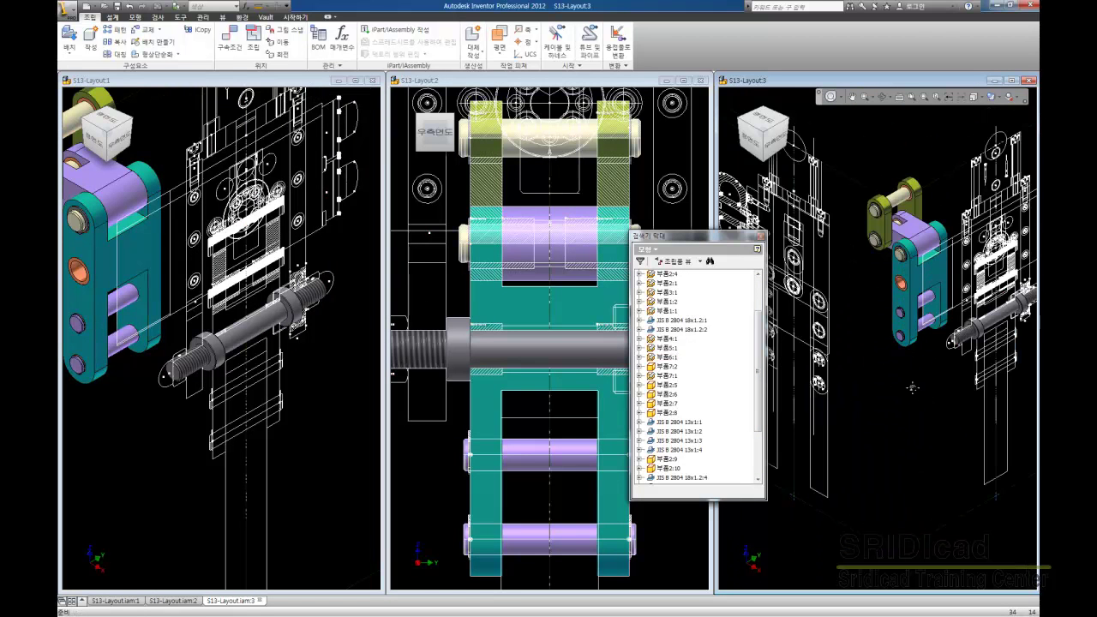
Step: Measure the 224 mm shaft and the 132.5 mm distance to the teal plate, adding it to the accumulation
middle_drag(913, 387, 933, 414)
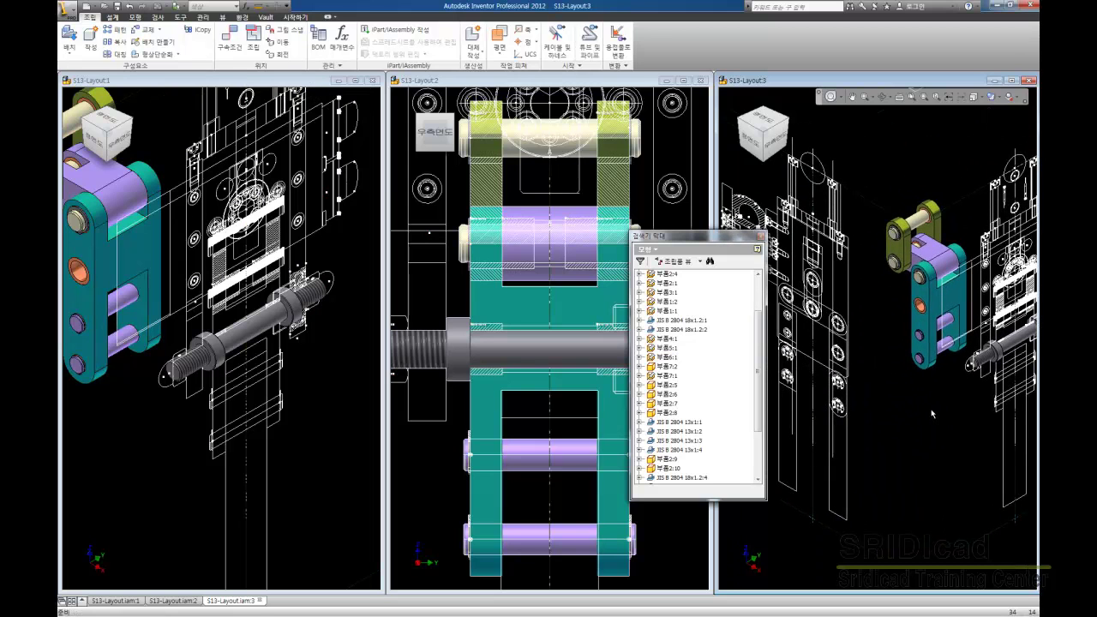
key(m)
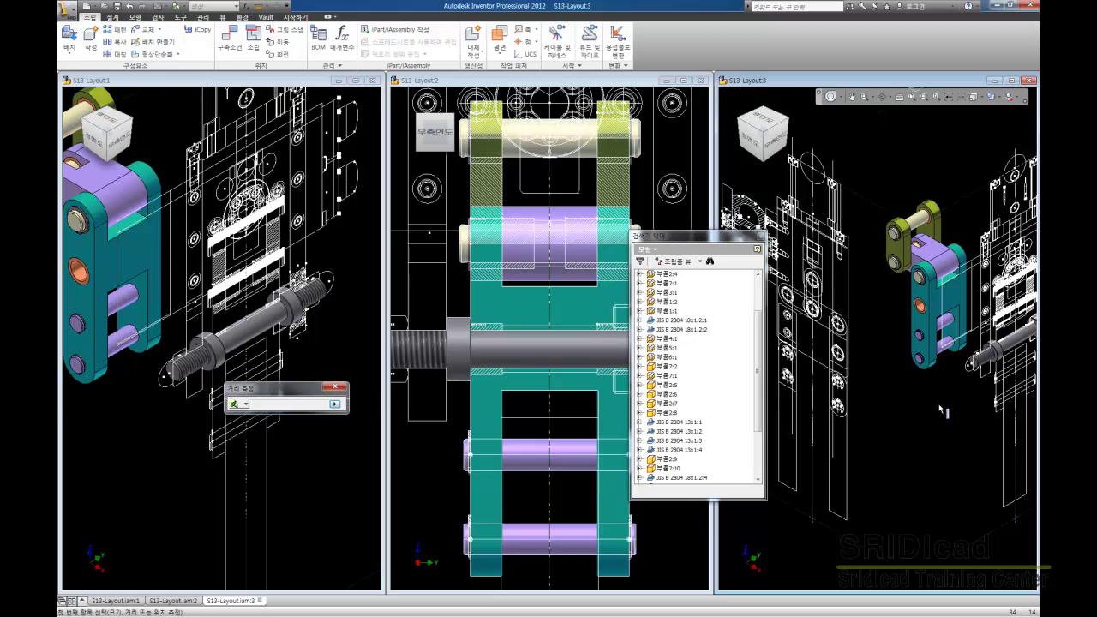
shift+middle_drag(941, 410, 947, 415)
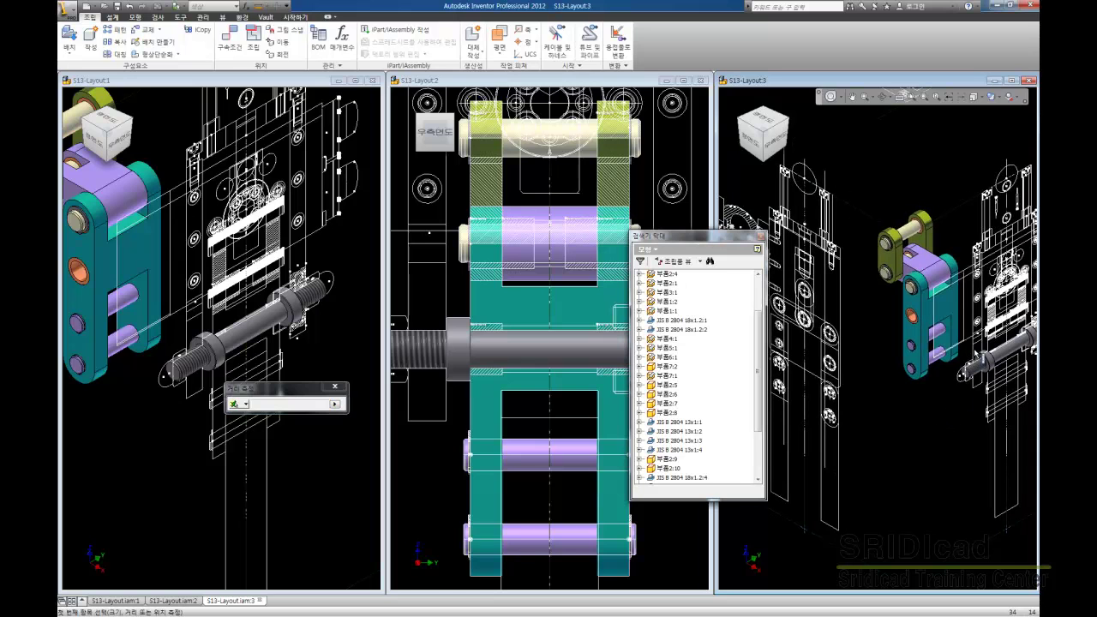
click(978, 352)
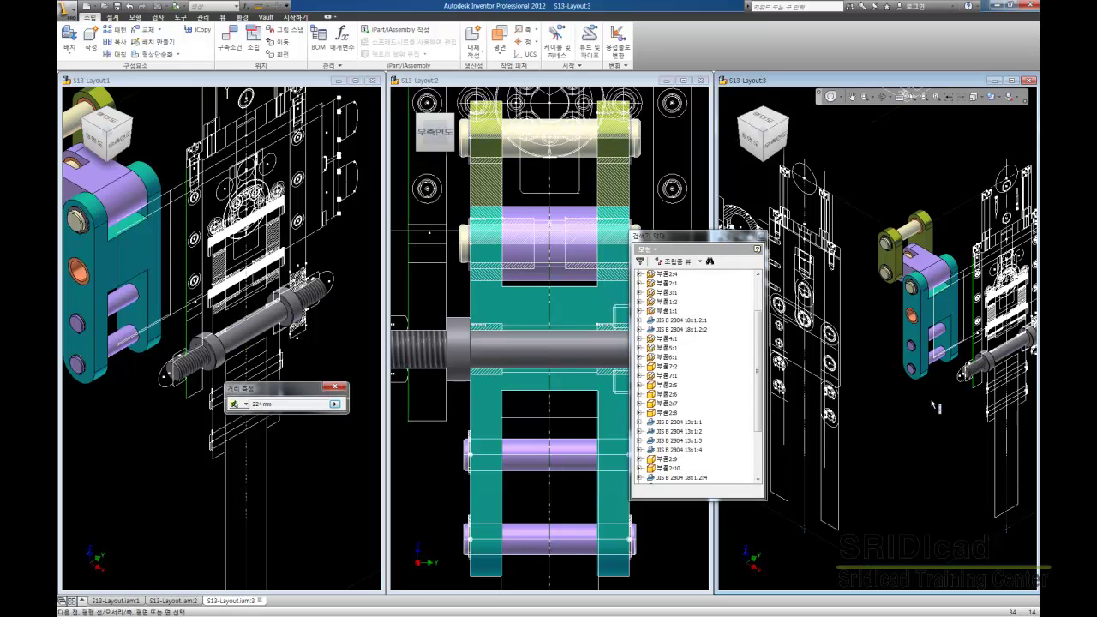
click(930, 324)
double_click(271, 406)
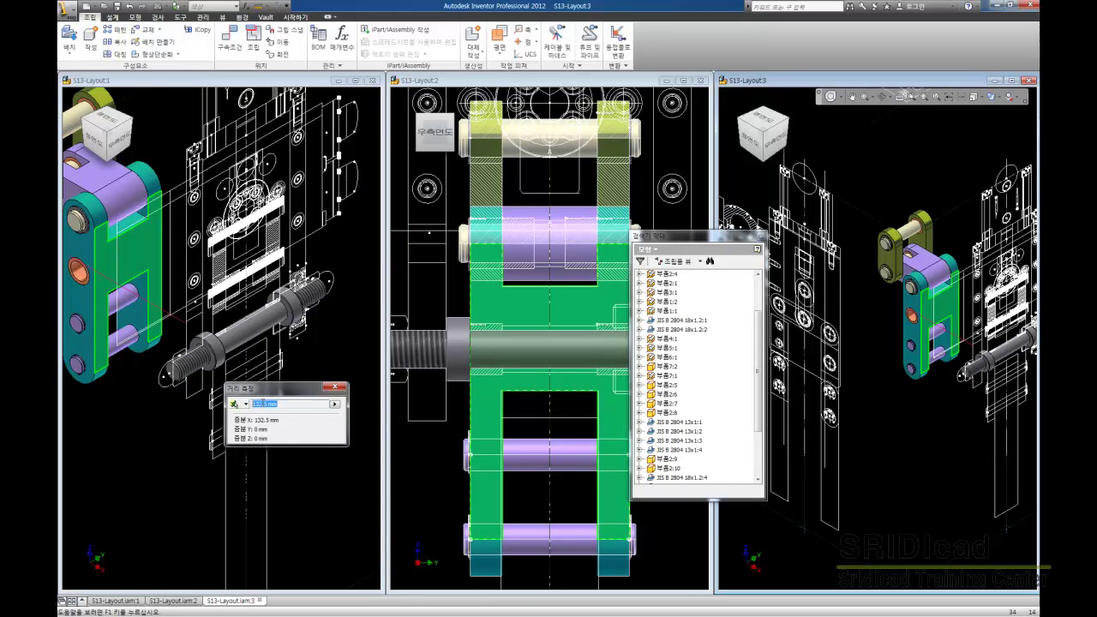
click(337, 407)
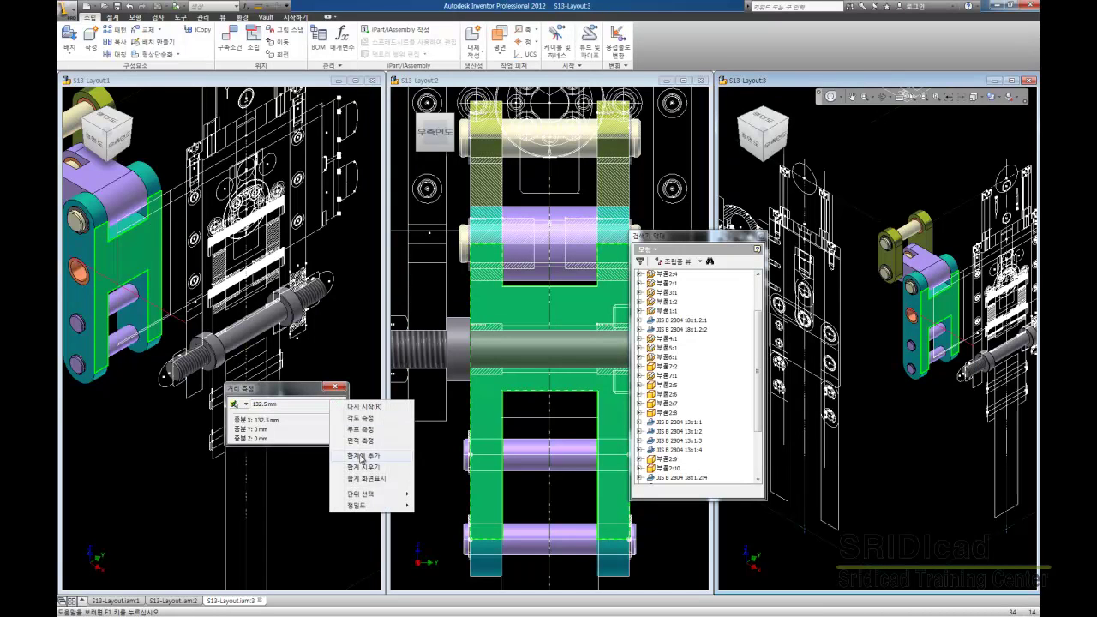
click(363, 459)
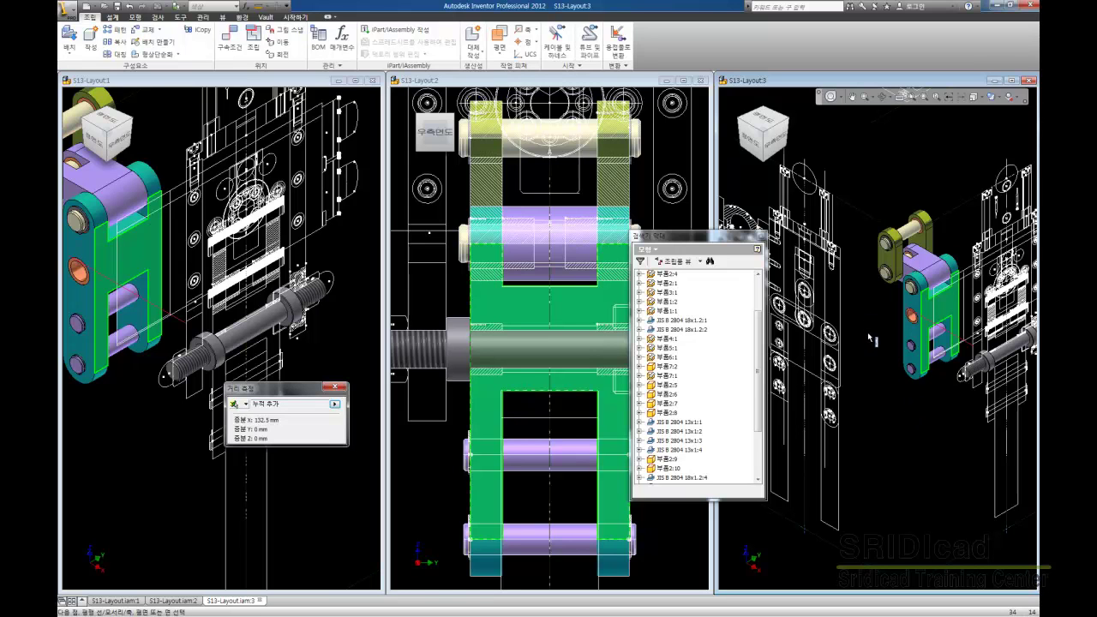
Step: Measure to the orange hole's centre, reset the accumulation, then add the teal link and display the total
scroll(935, 400, up, 3)
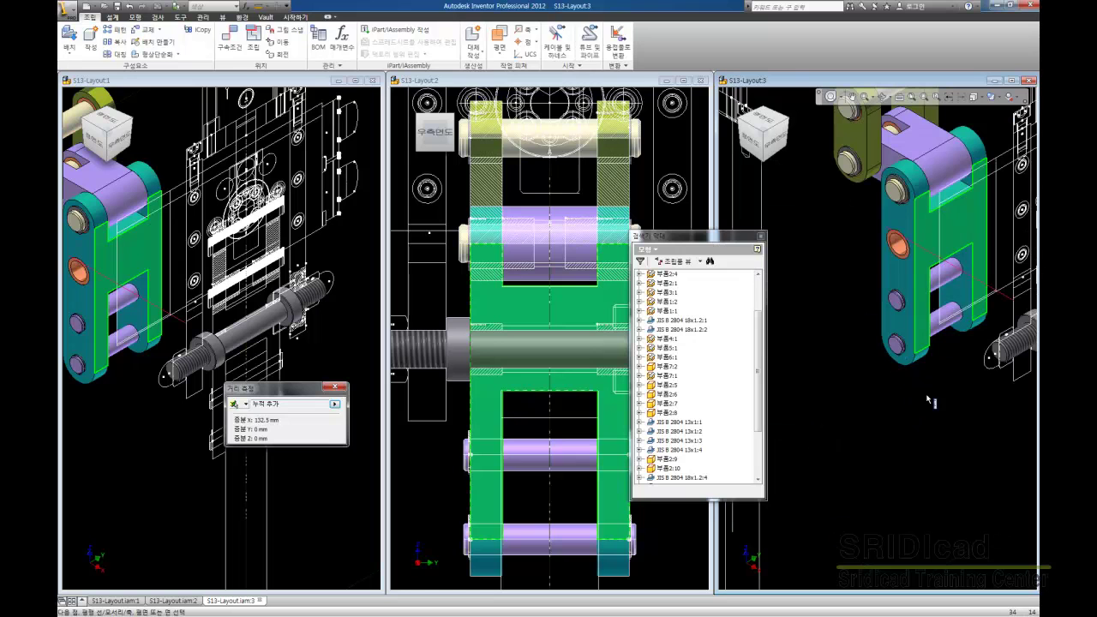
click(909, 251)
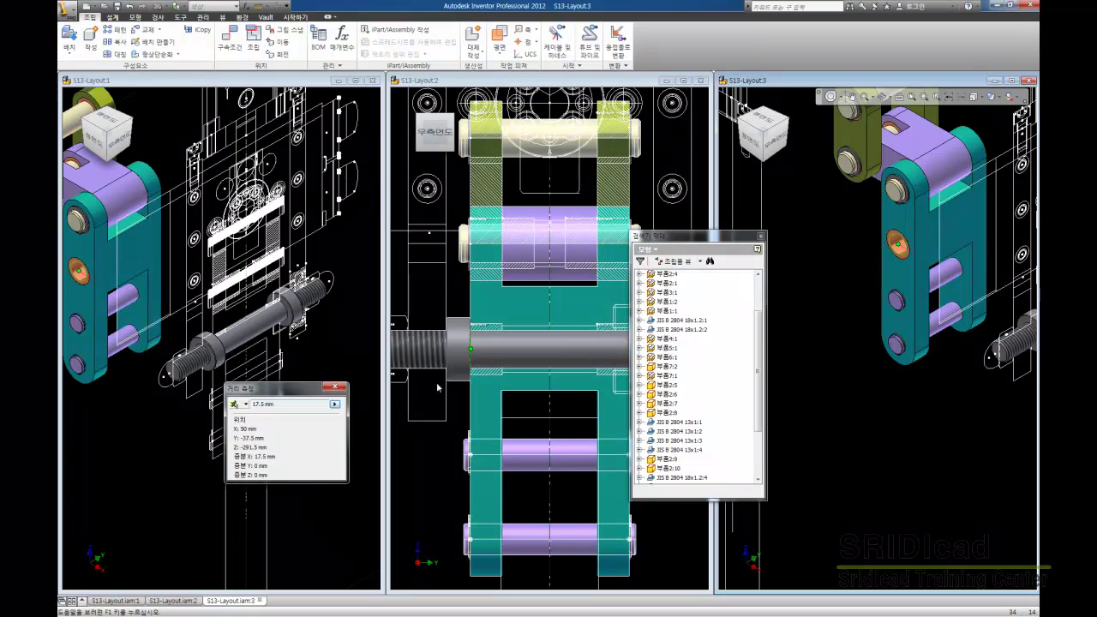
click(335, 405)
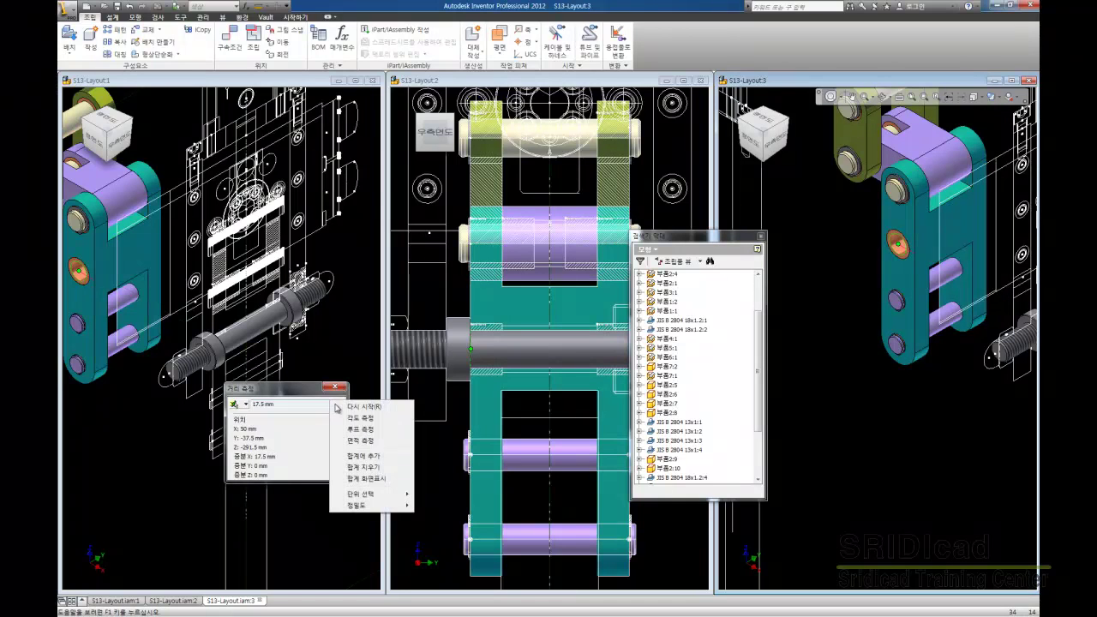
click(374, 480)
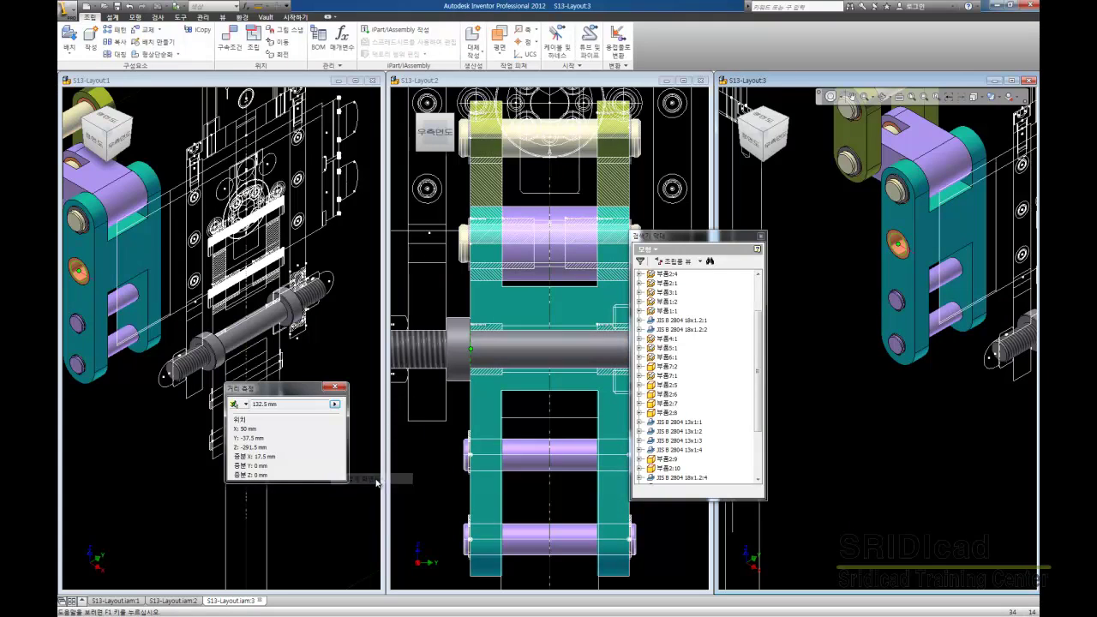
click(335, 406)
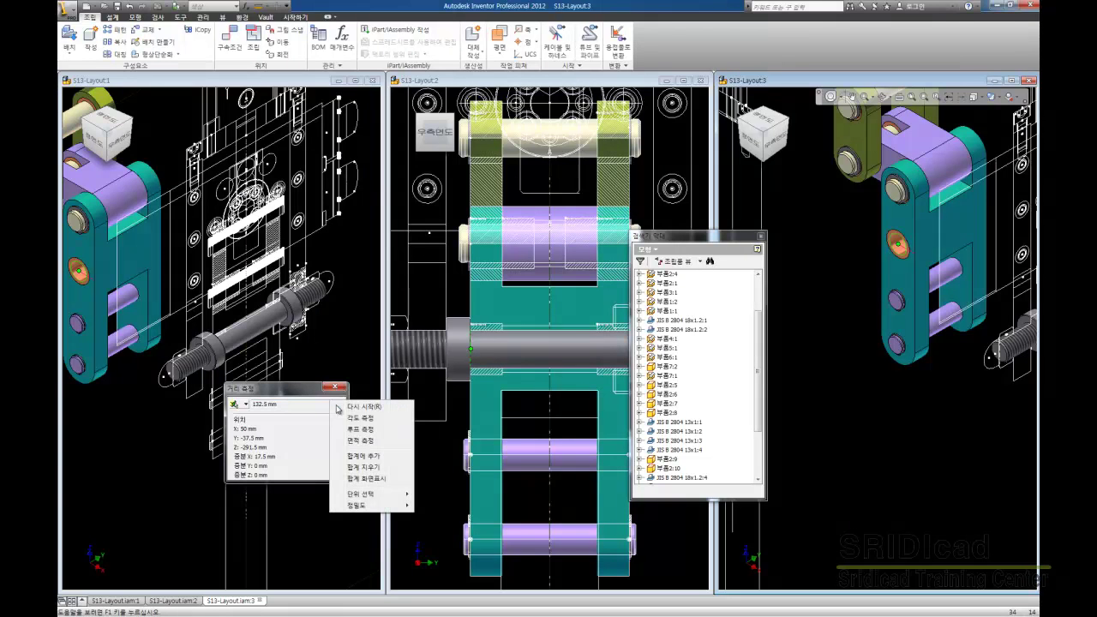
click(374, 459)
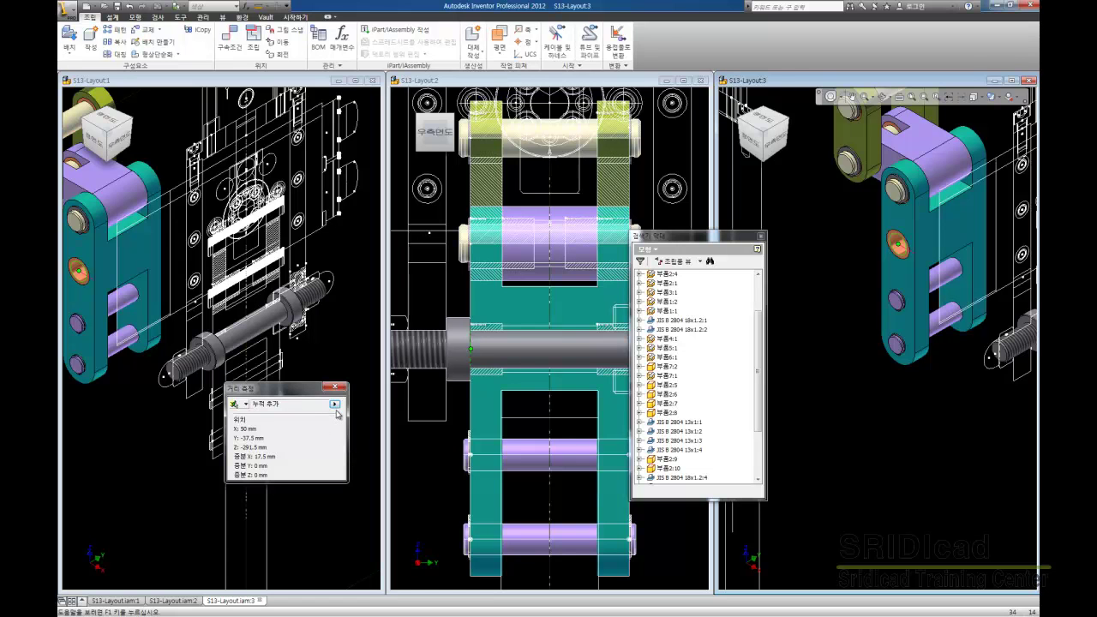
click(334, 408)
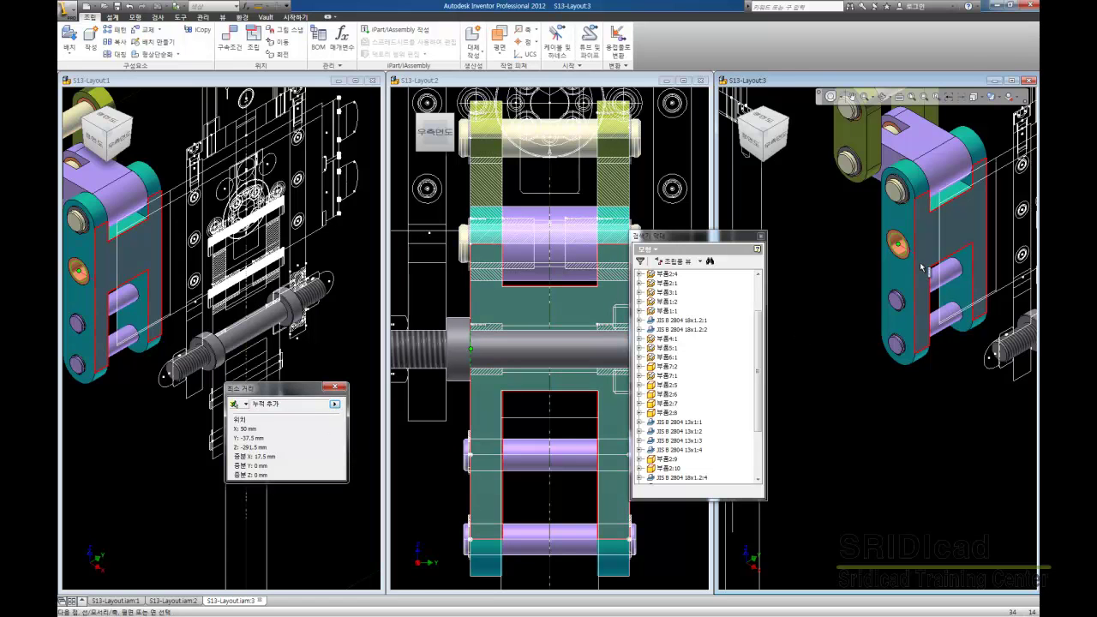
click(930, 291)
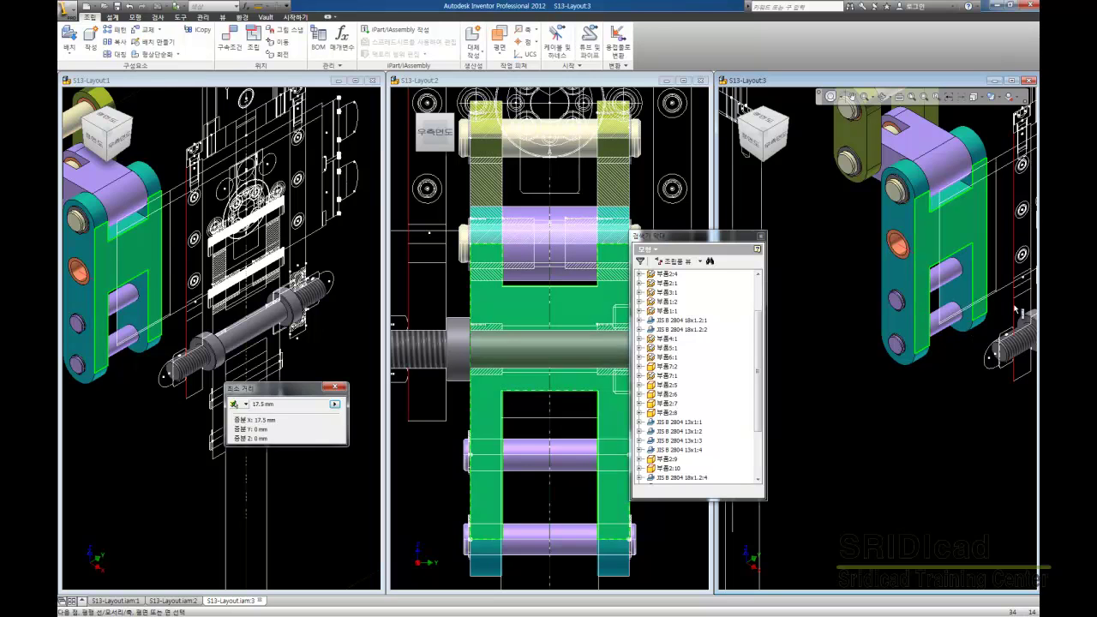
click(335, 408)
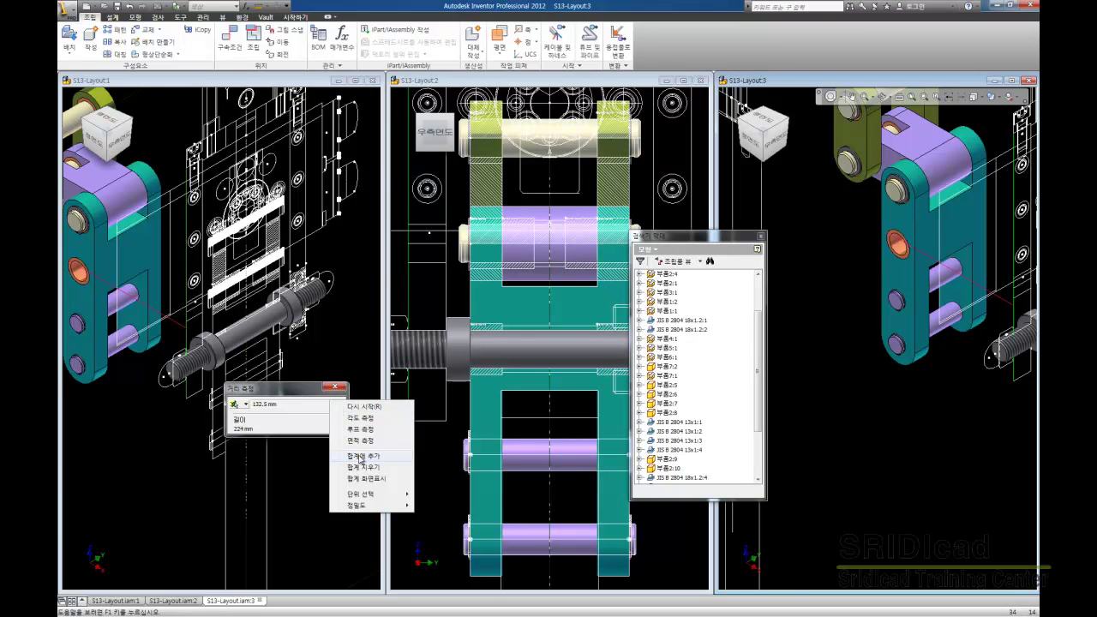
click(361, 458)
click(335, 406)
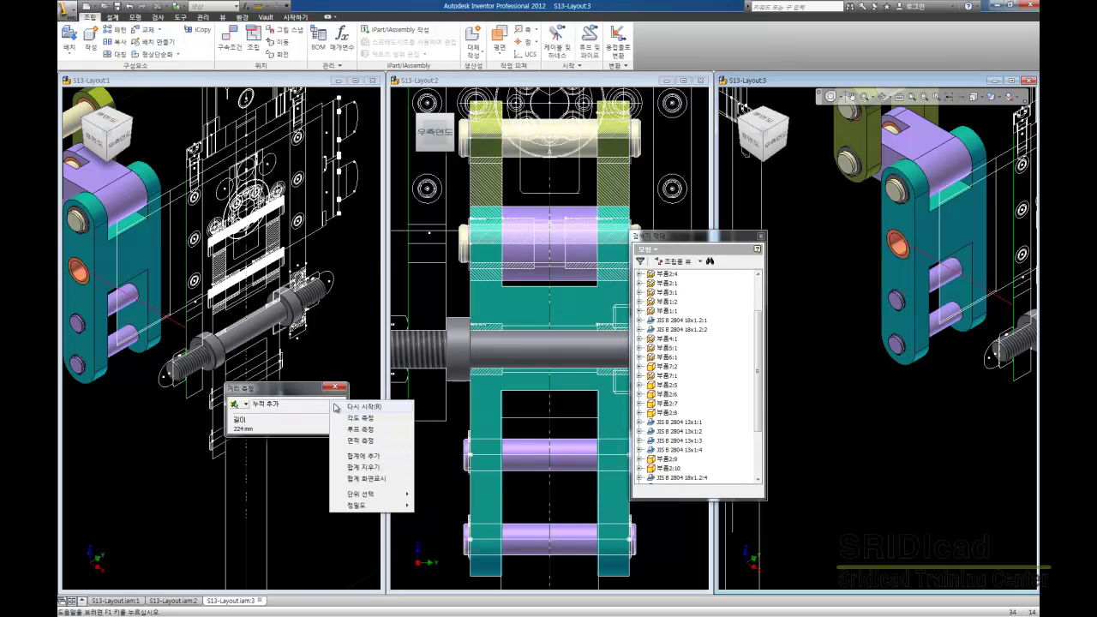